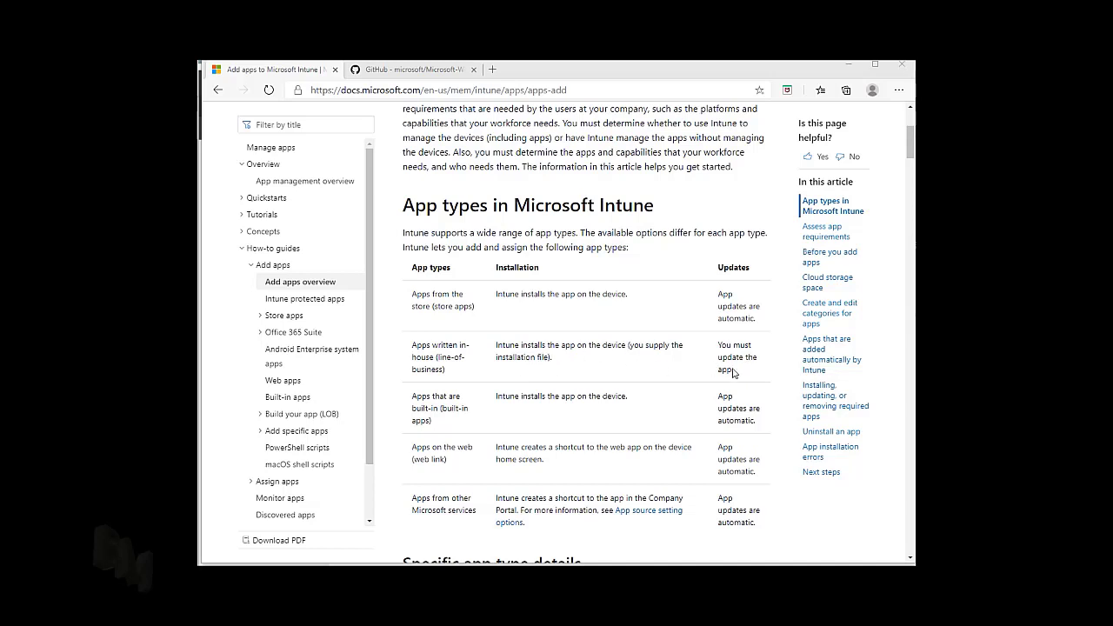
# Review the Intune app types overview and the specific app type details table down to the Windows LOB and Win32 entries
pyautogui.scroll(-1, 648, 366)
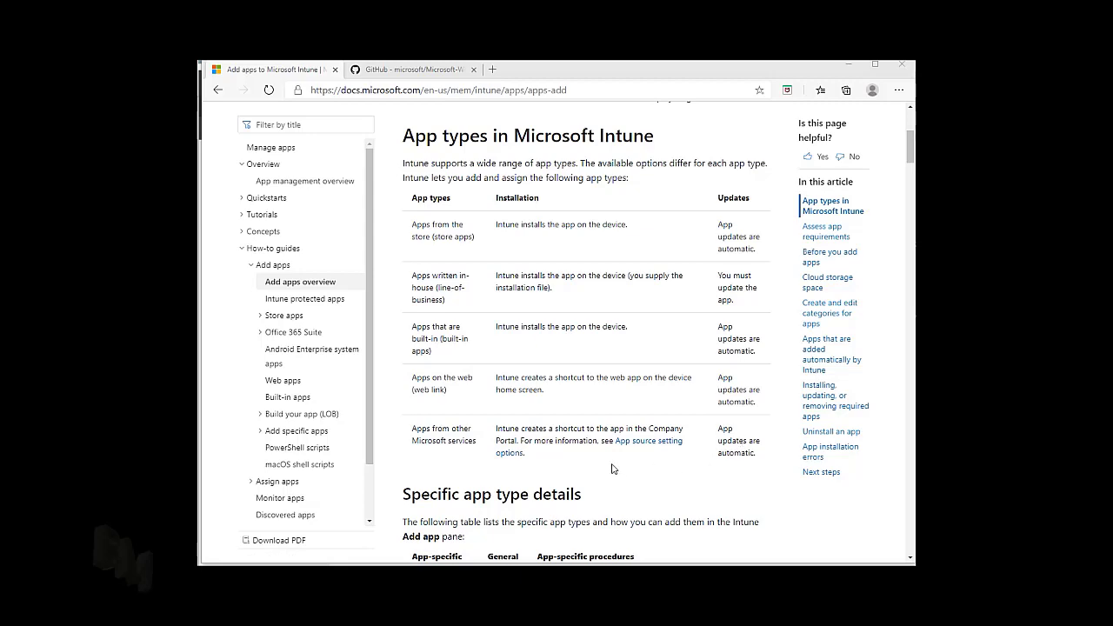
pyautogui.scroll(-3, 563, 463)
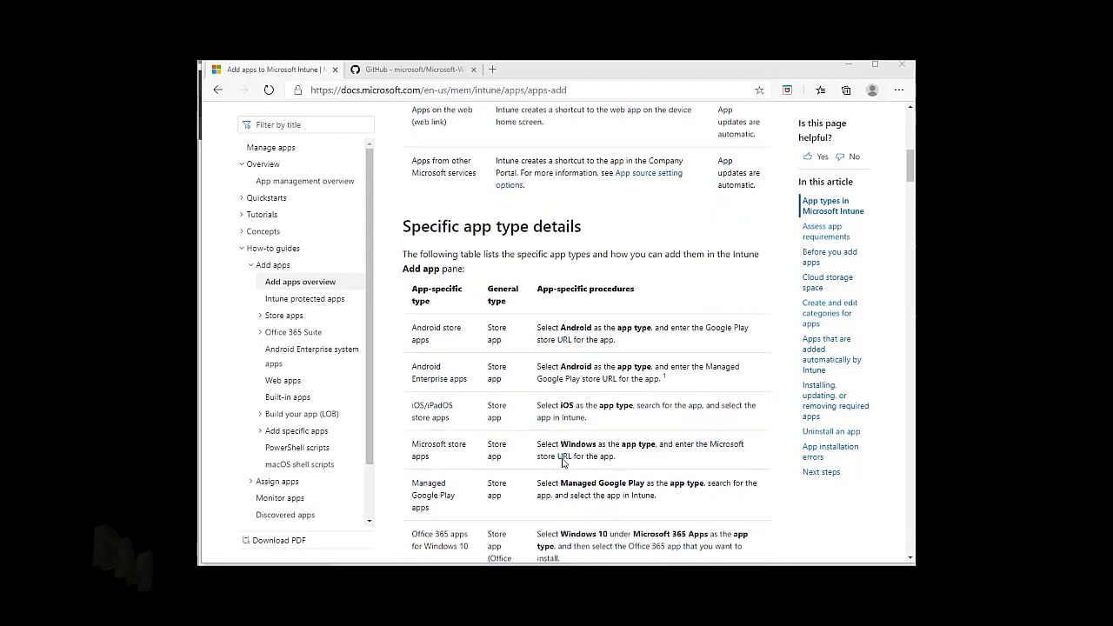
pyautogui.scroll(-2, 563, 462)
pyautogui.scroll(1, 563, 463)
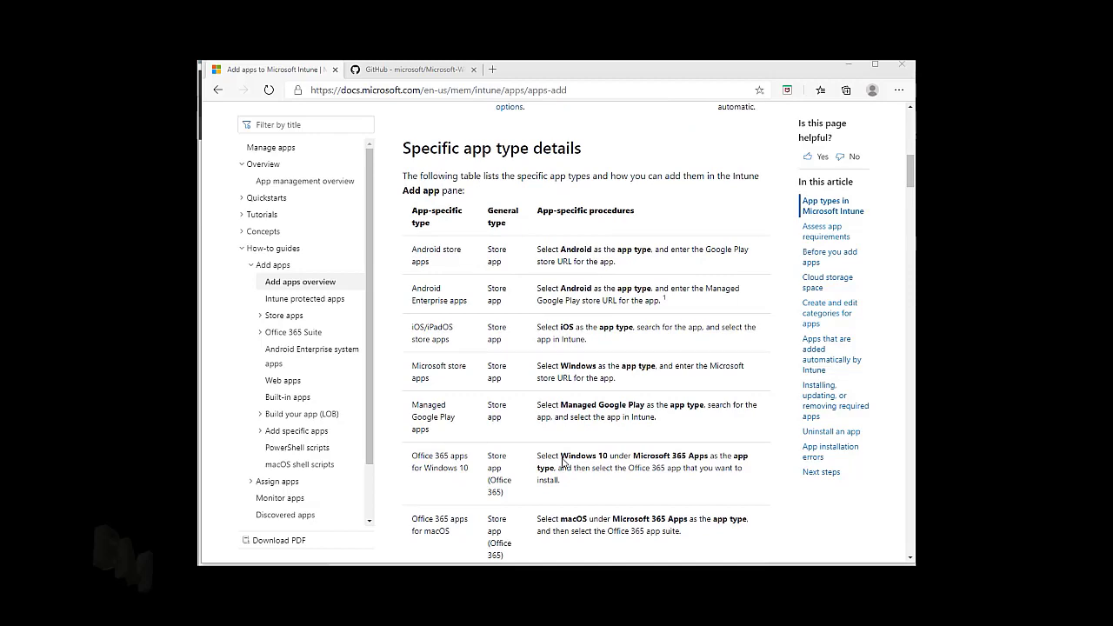
pyautogui.scroll(-4, 563, 463)
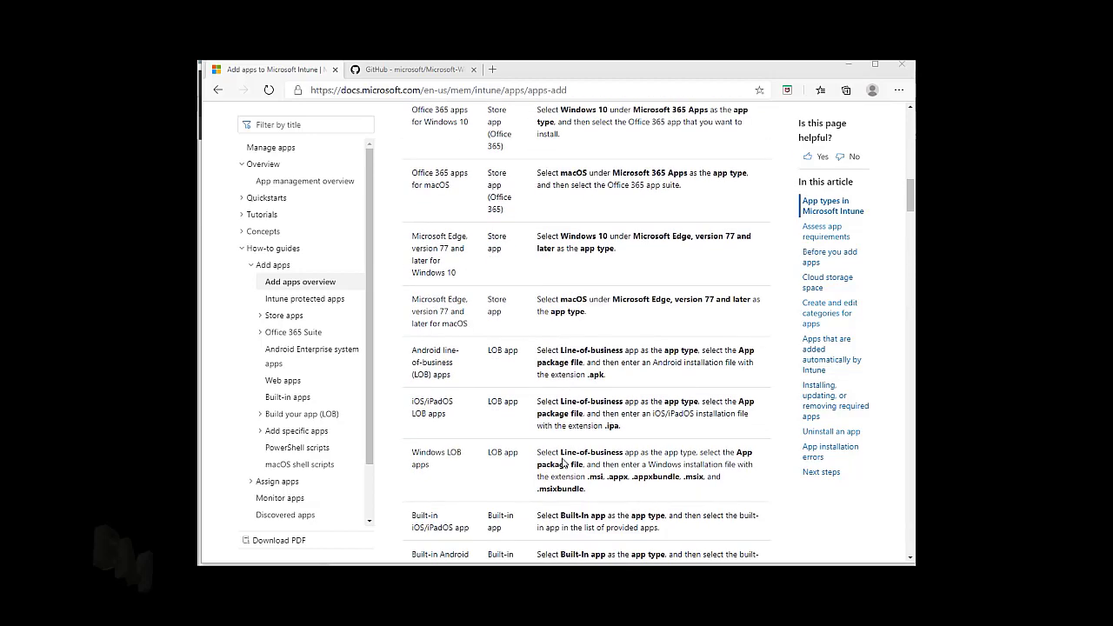
pyautogui.scroll(-2, 563, 462)
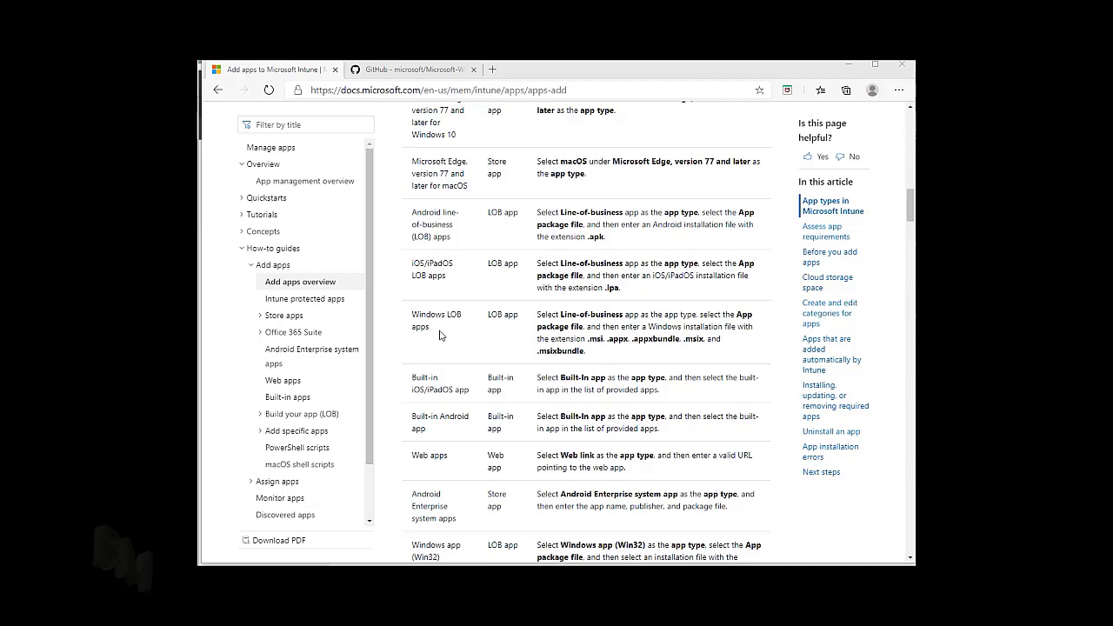
pyautogui.scroll(-1, 596, 355)
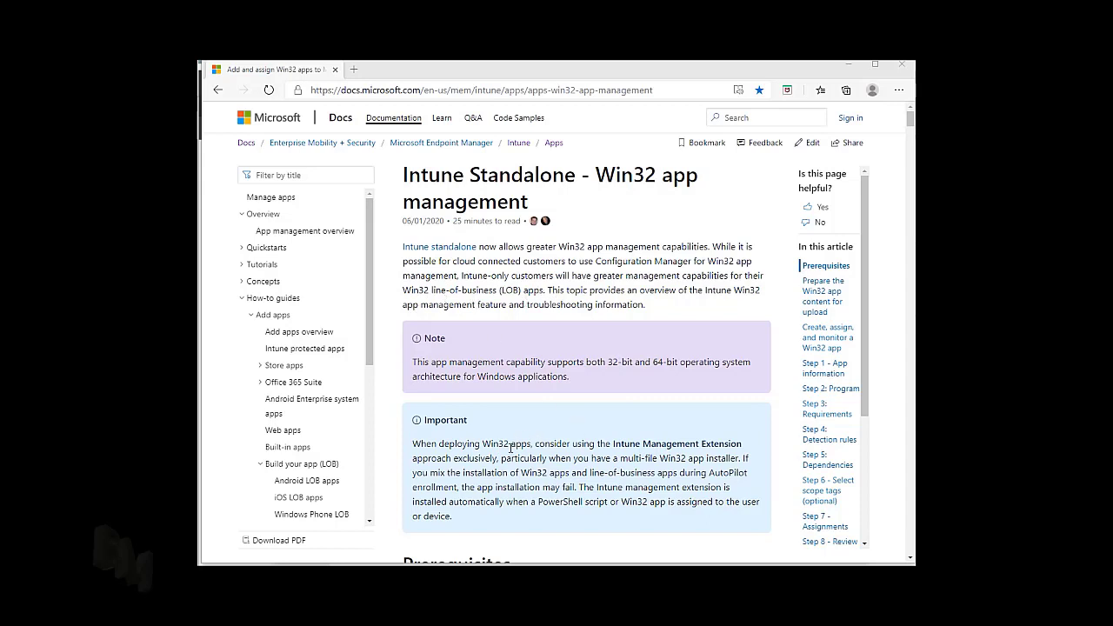
# Review the Win32 app management prerequisites and the section on preparing Win32 app content for upload
pyautogui.scroll(-1, 512, 446)
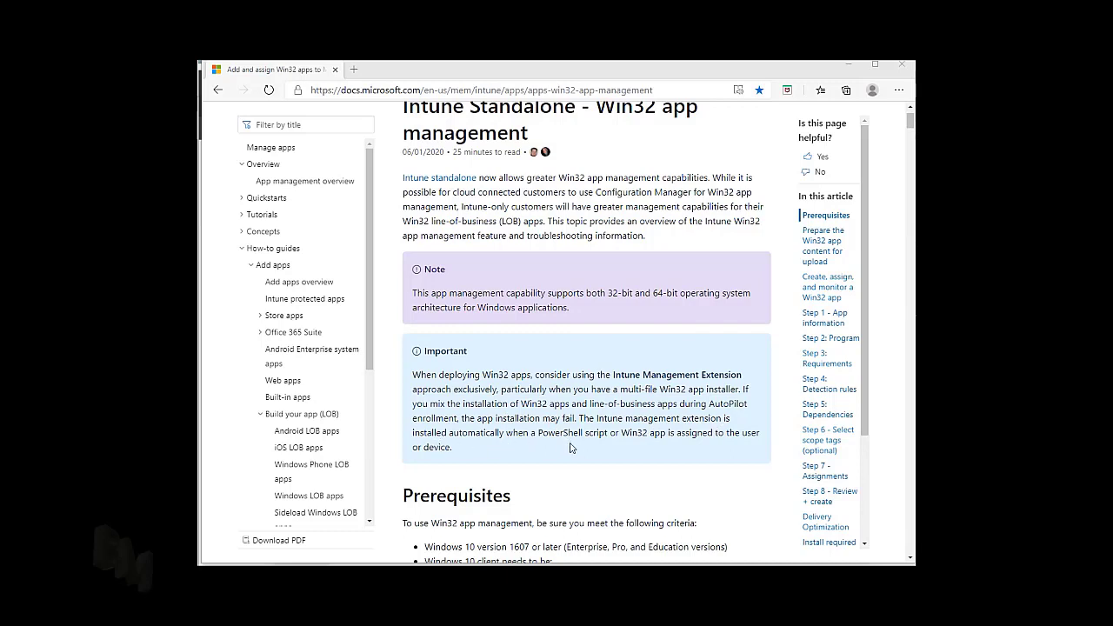
pyautogui.scroll(-1, 572, 451)
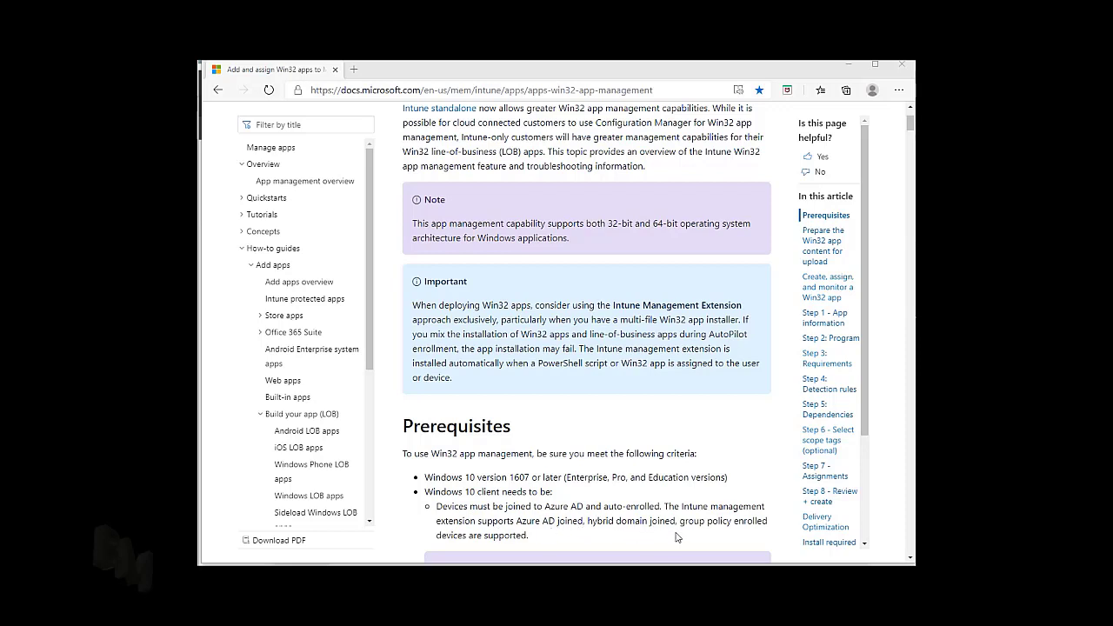
pyautogui.scroll(-3, 454, 519)
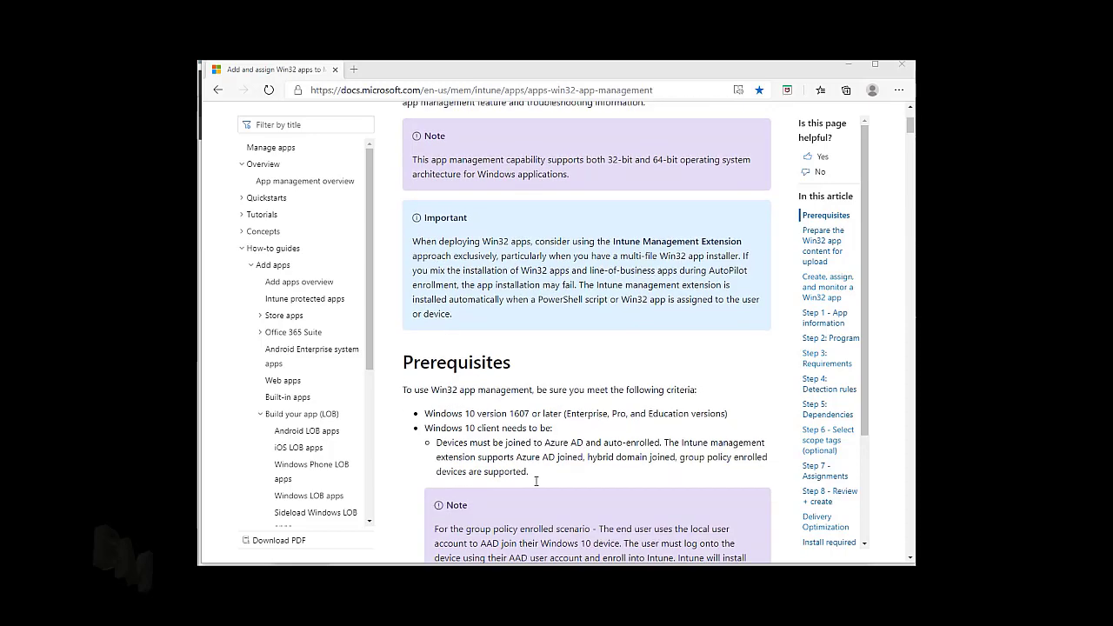
pyautogui.scroll(-3, 566, 491)
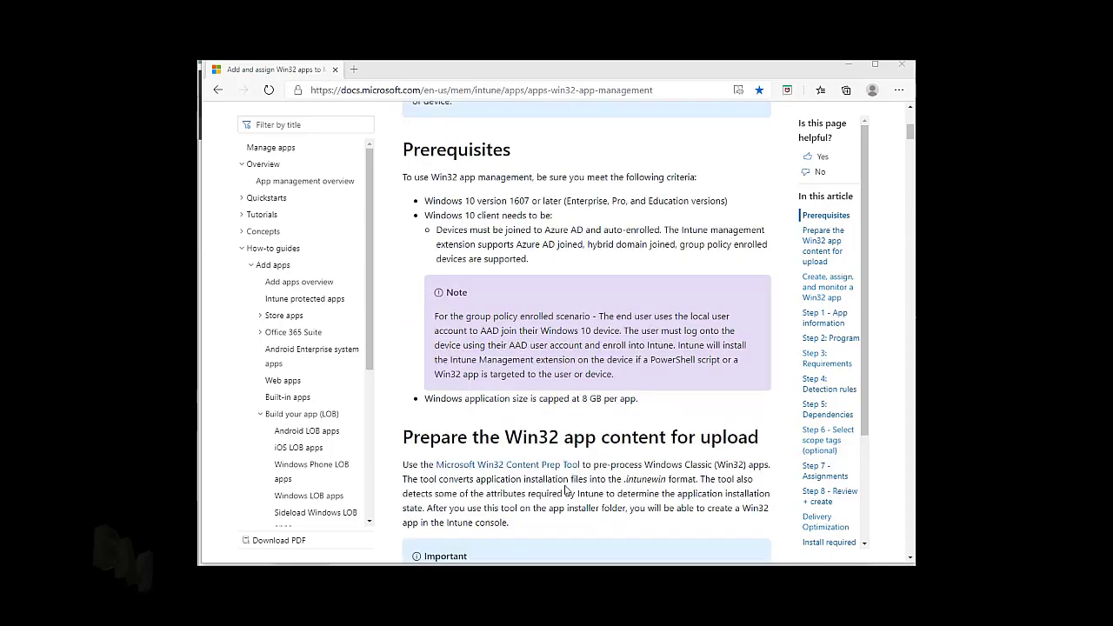
pyautogui.scroll(-2, 566, 491)
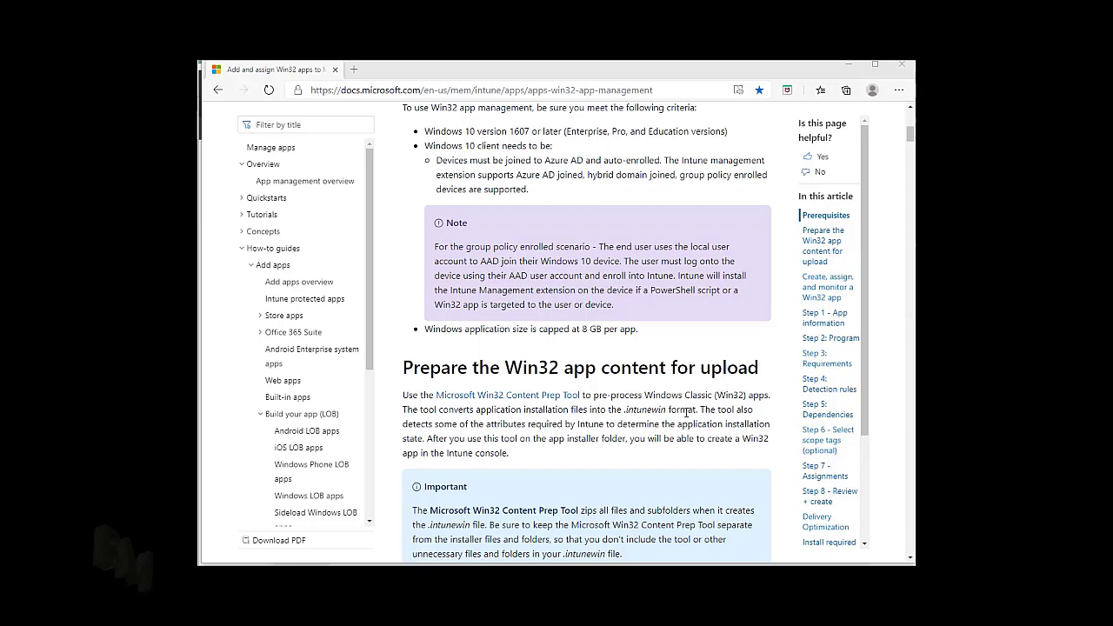
# Open the Microsoft Win32 Content Prep Tool's GitHub page from the article and duplicate its tab
pyautogui.click(513, 403)
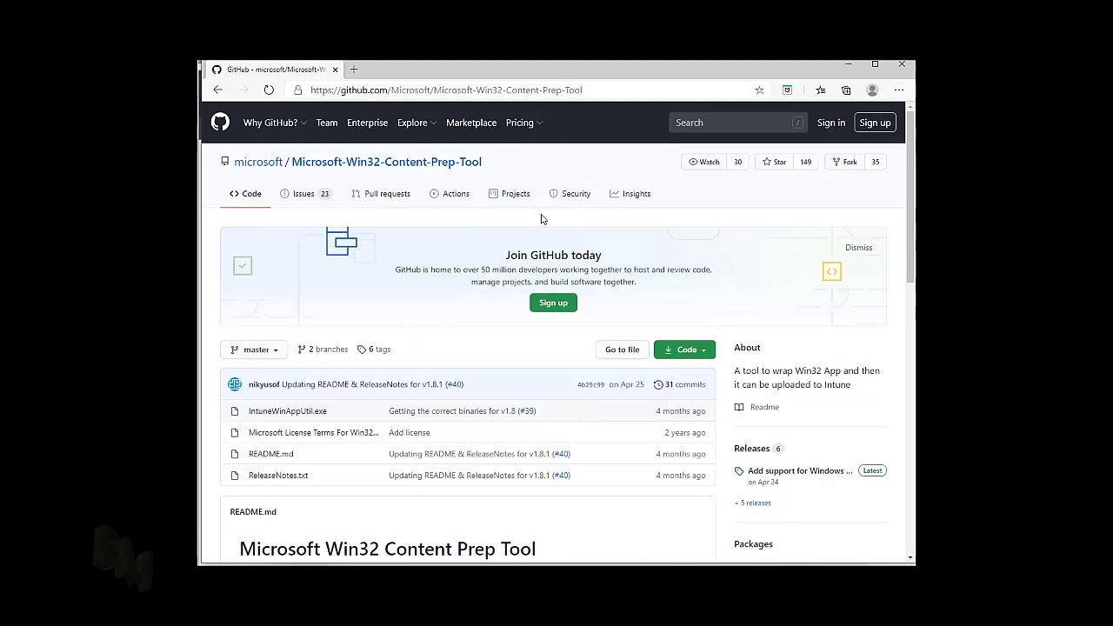
pyautogui.rightClick(277, 73)
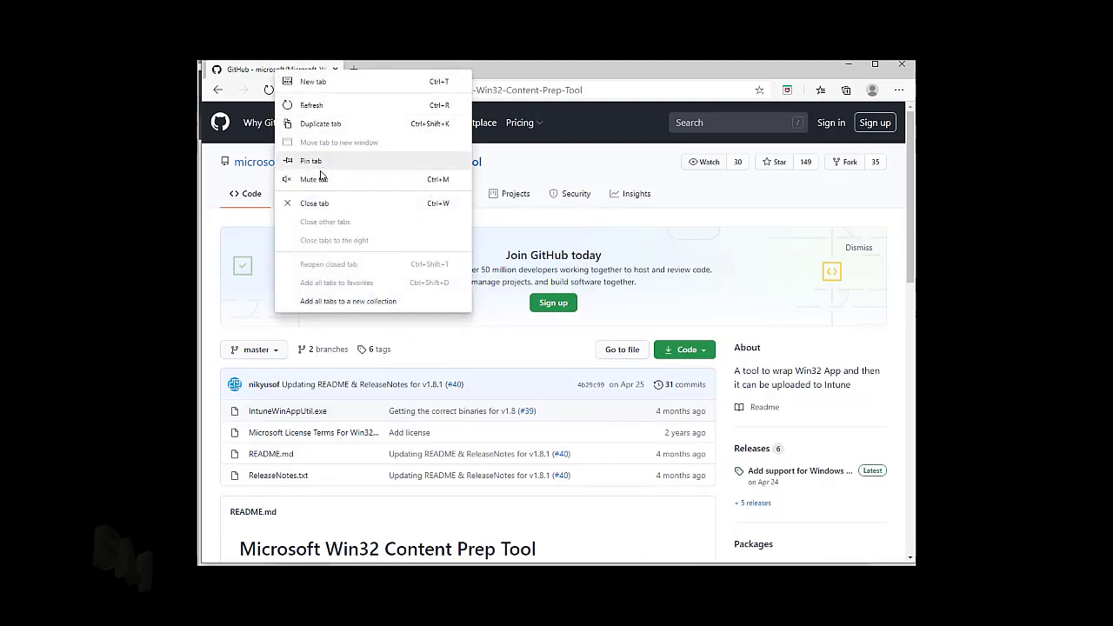
pyautogui.click(322, 124)
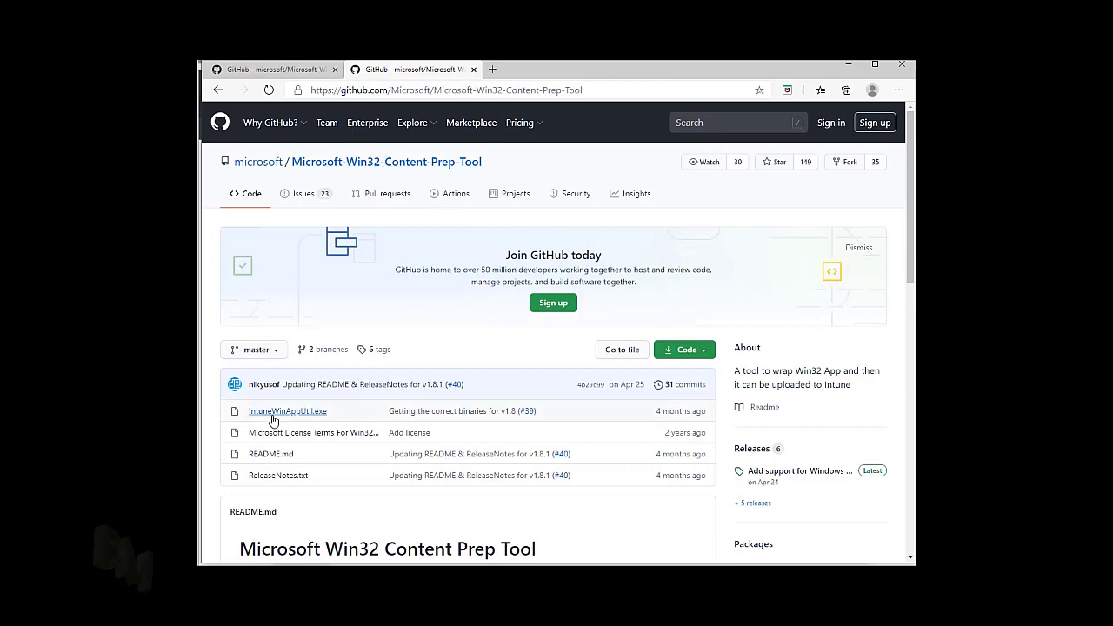
# Review the prep tool's README and sample commands in the duplicate tab, and return the original tab to the Win32 article
pyautogui.scroll(-1, 418, 427)
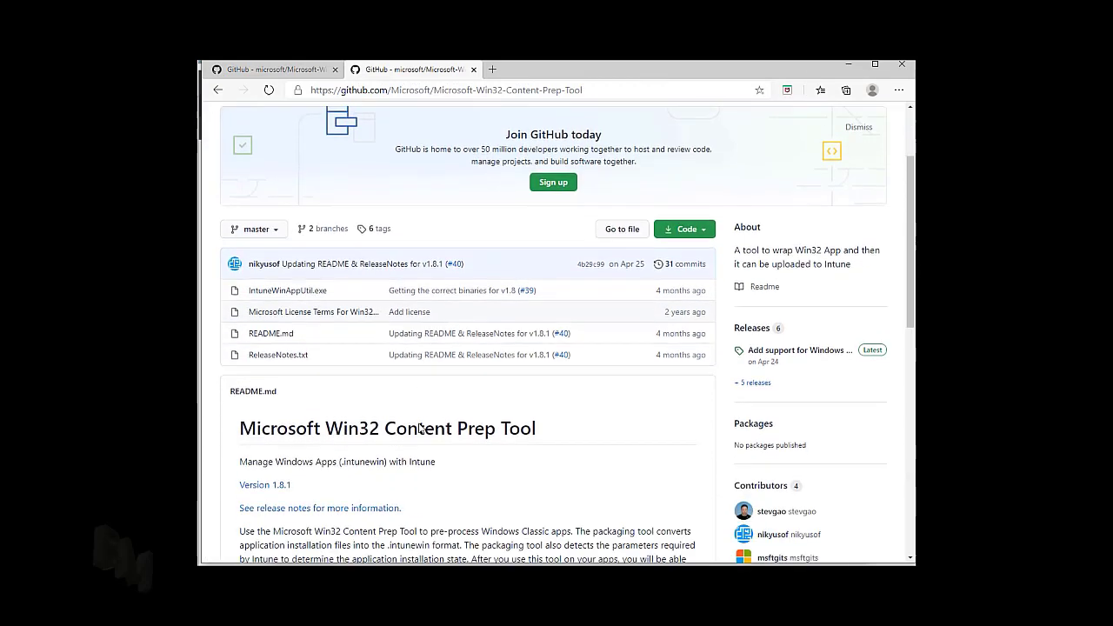
pyautogui.scroll(-3, 419, 427)
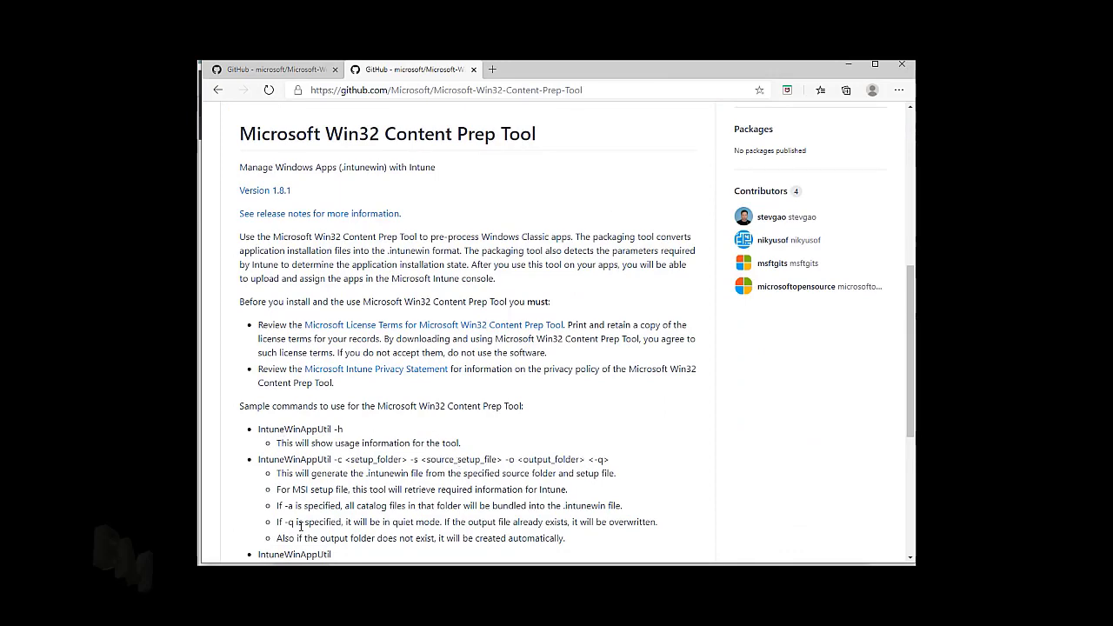
pyautogui.click(274, 69)
pyautogui.click(218, 90)
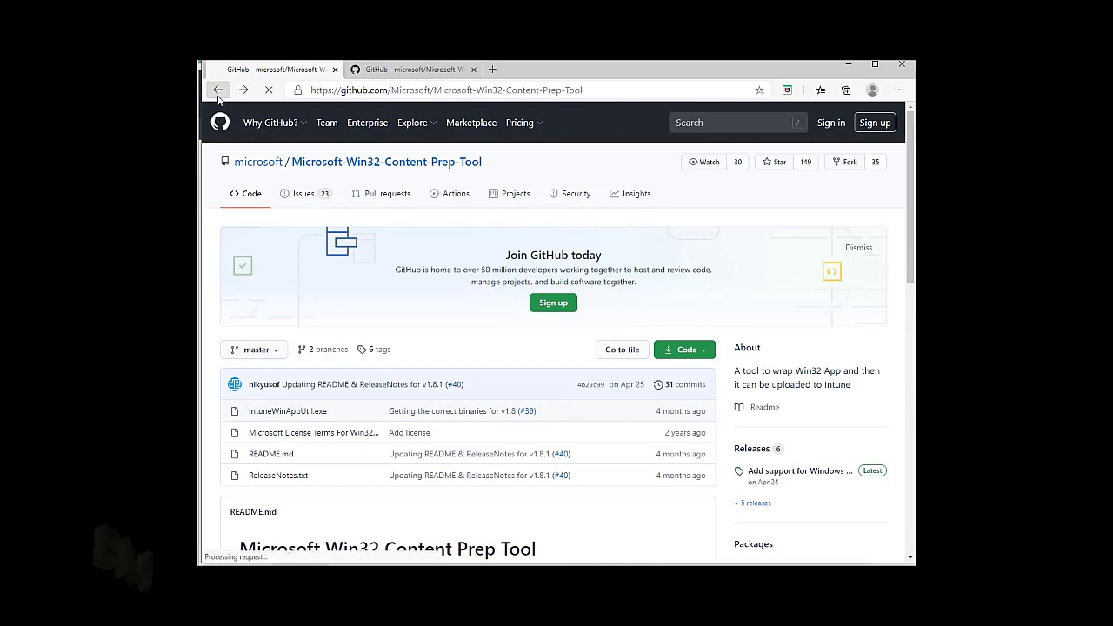
# Examine the process flow for creating an .intunewin file and the prep tool's available command-line parameters
pyautogui.scroll(-2, 512, 417)
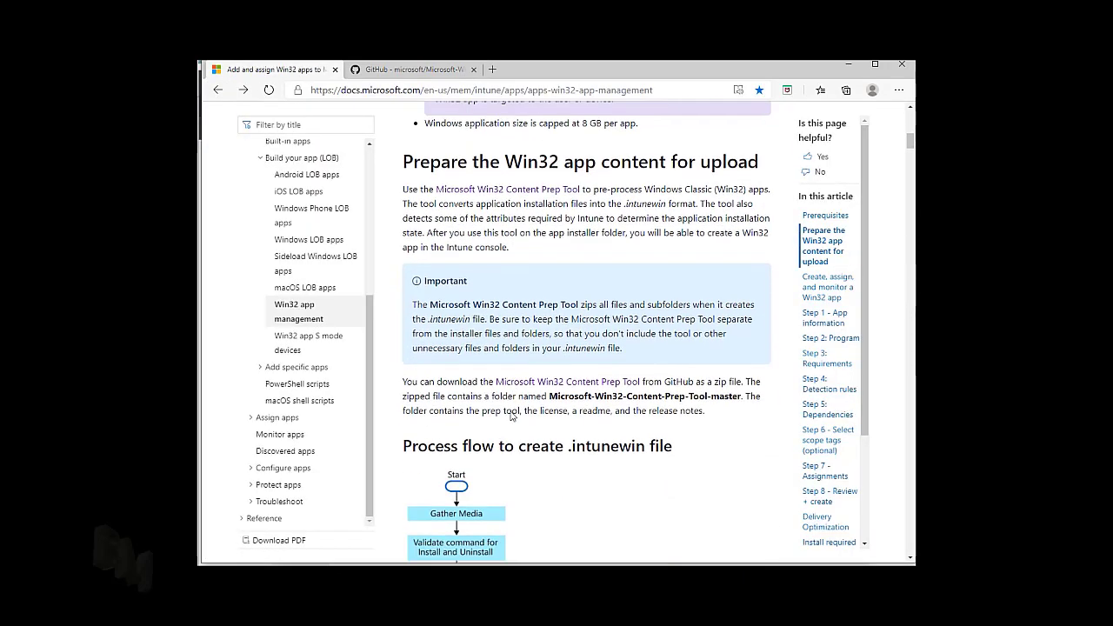
pyautogui.scroll(-2, 512, 417)
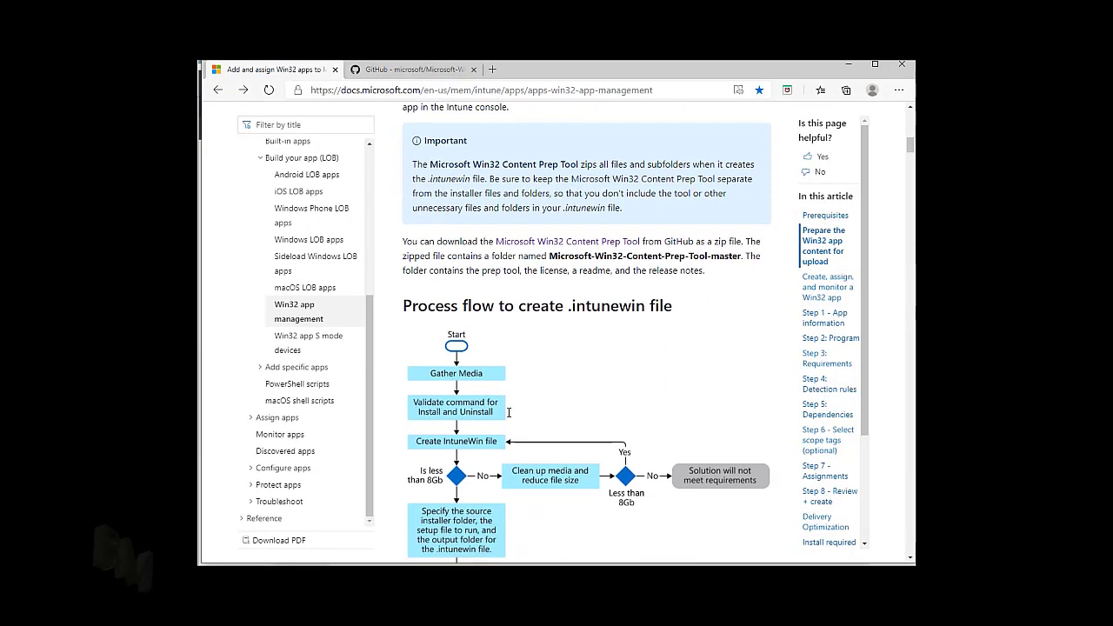
pyautogui.scroll(-1, 509, 415)
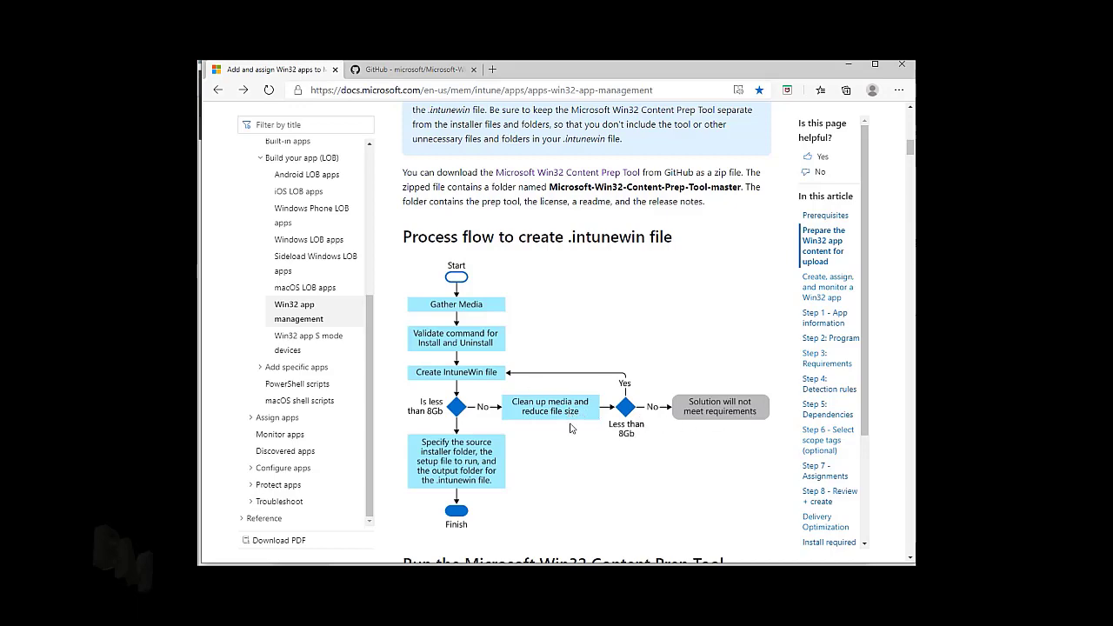
pyautogui.scroll(-3, 563, 388)
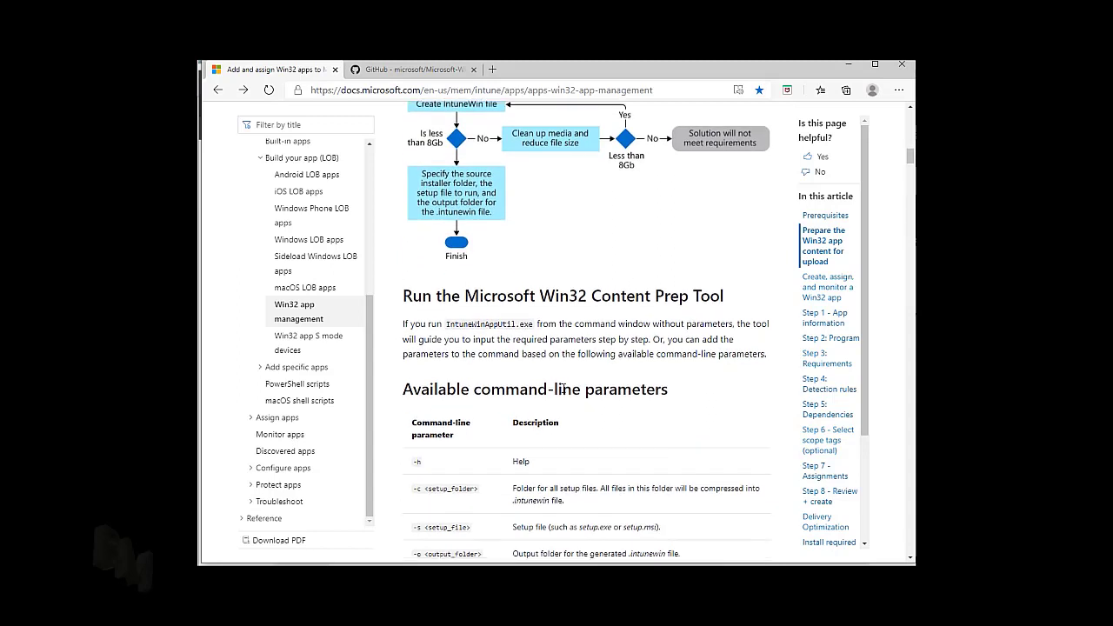
pyautogui.scroll(-1, 564, 389)
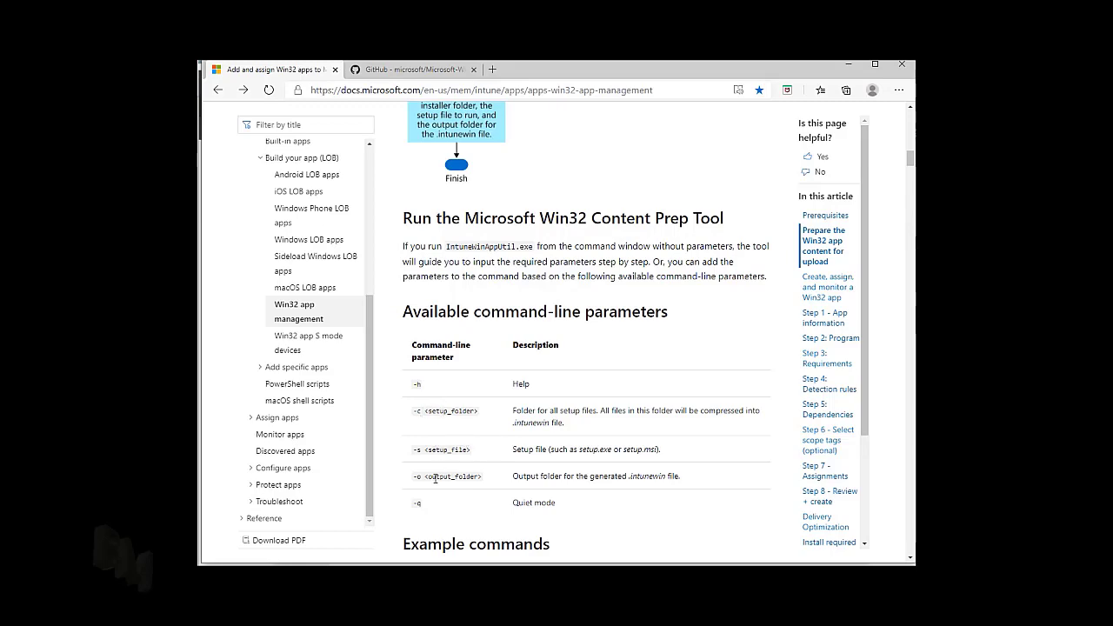
# Examine the process flow for adding a Win32 app to Intune, including the detection methods and return codes
pyautogui.scroll(-6, 570, 423)
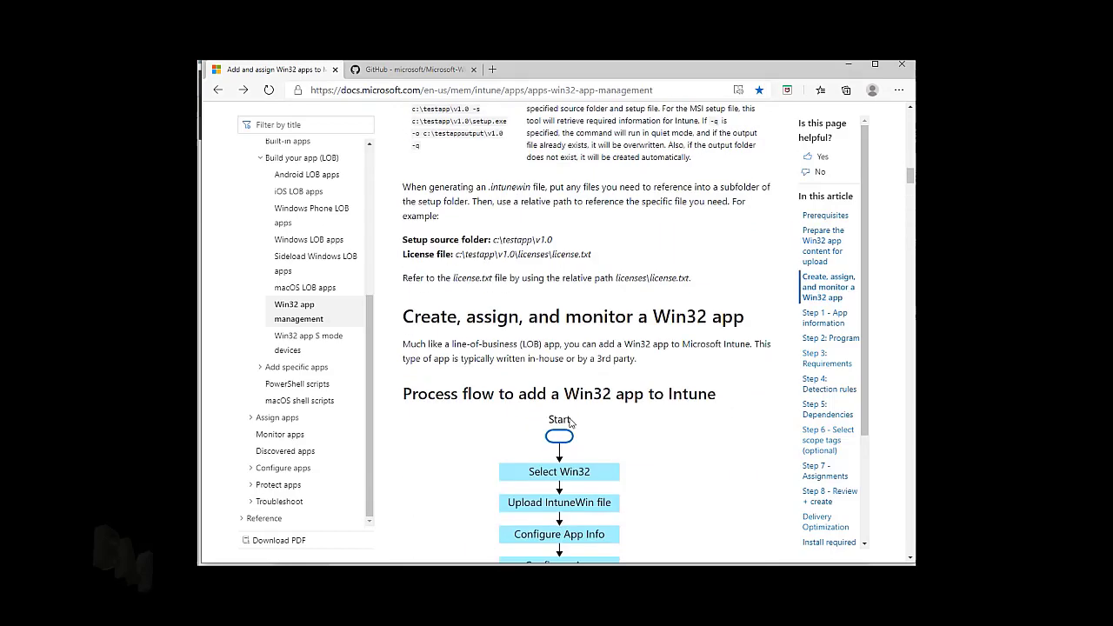
pyautogui.scroll(-2, 570, 422)
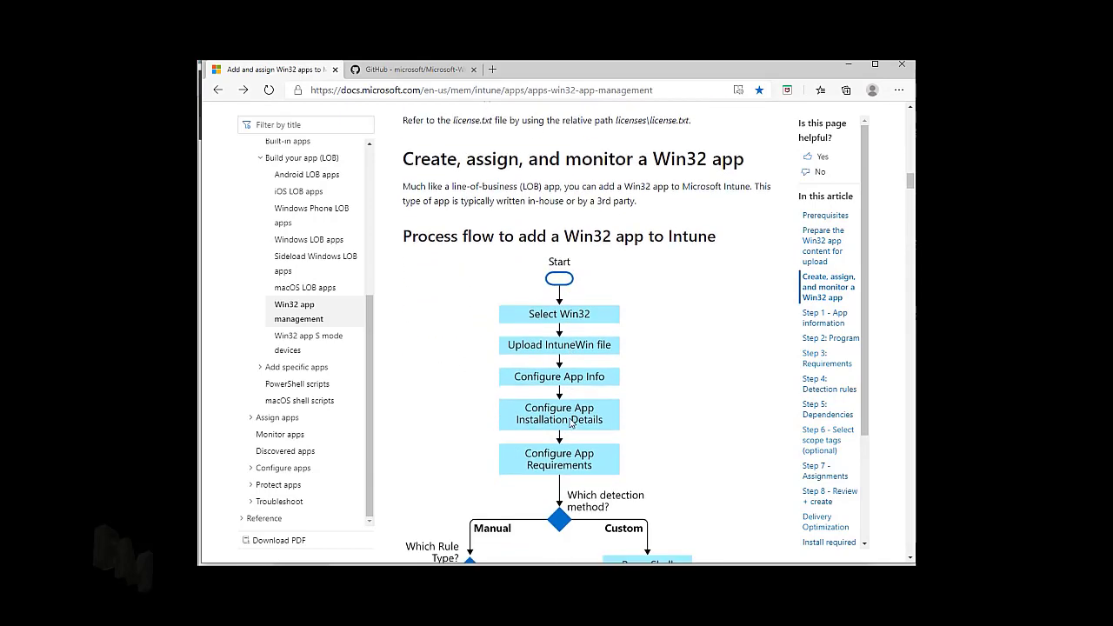
pyautogui.scroll(-2, 569, 423)
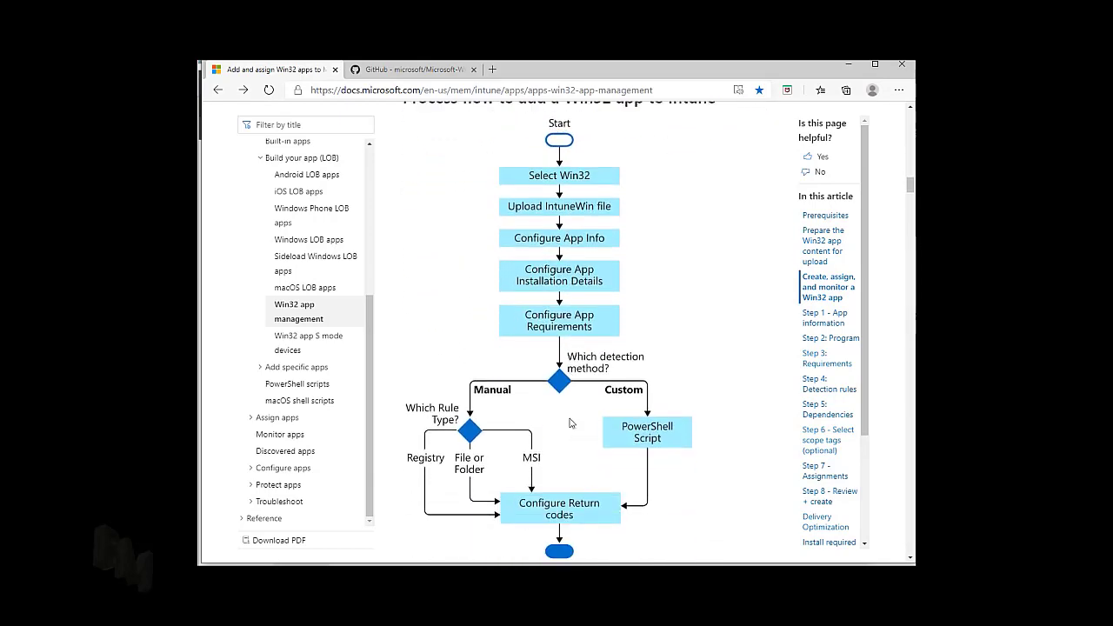
pyautogui.scroll(1, 569, 424)
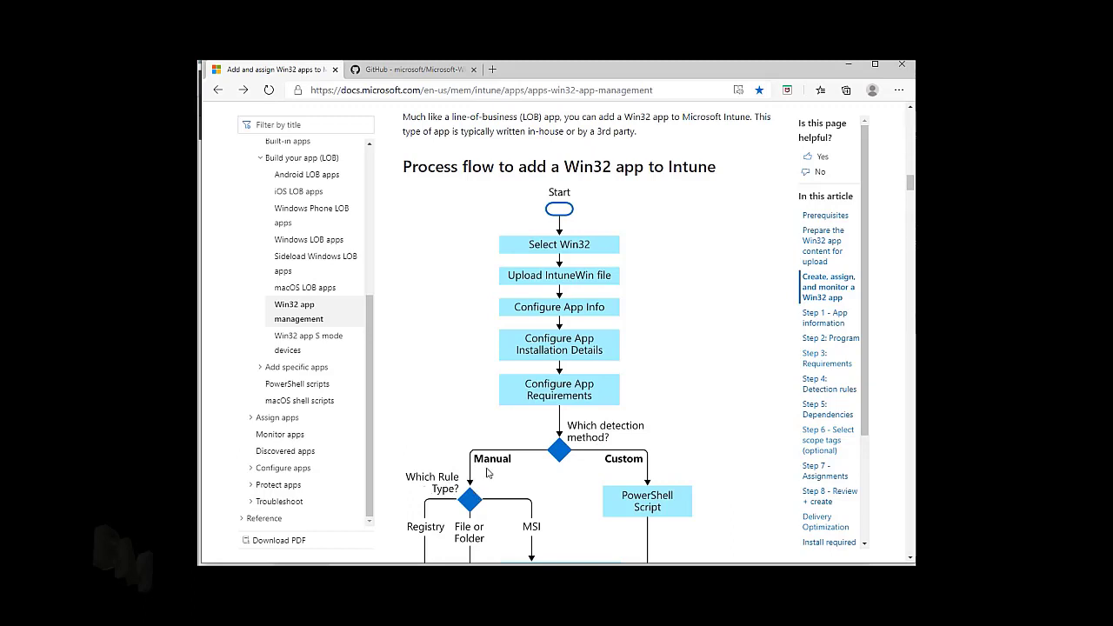
pyautogui.scroll(-1, 503, 467)
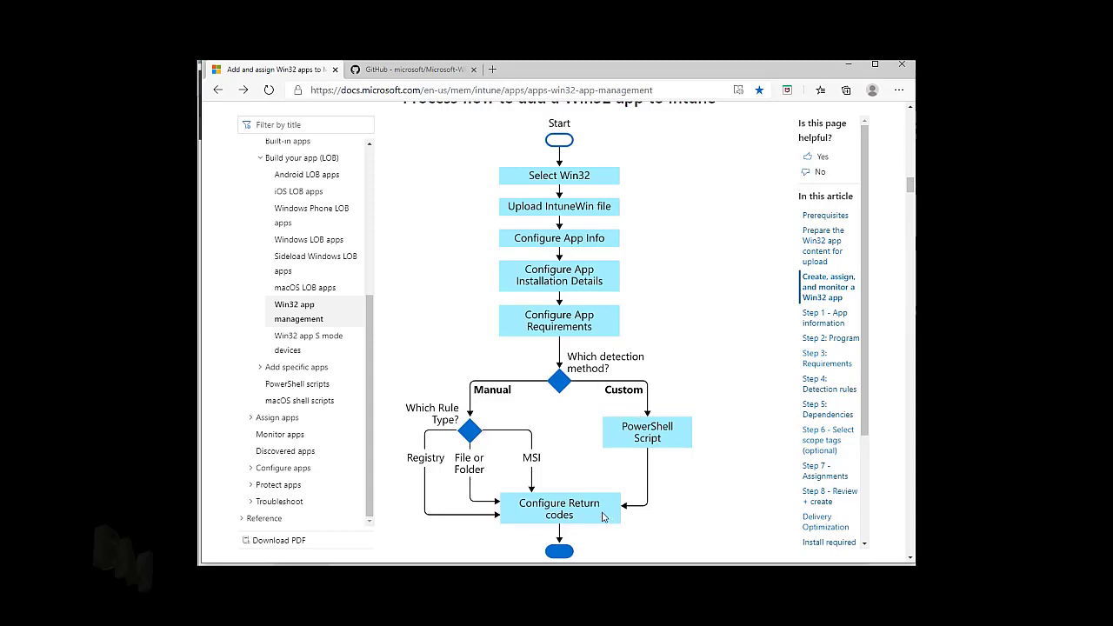
# Examine the article's sections on toast notifications and troubleshooting Win32 app issues, including the agent log location
pyautogui.scroll(-20, 696, 397)
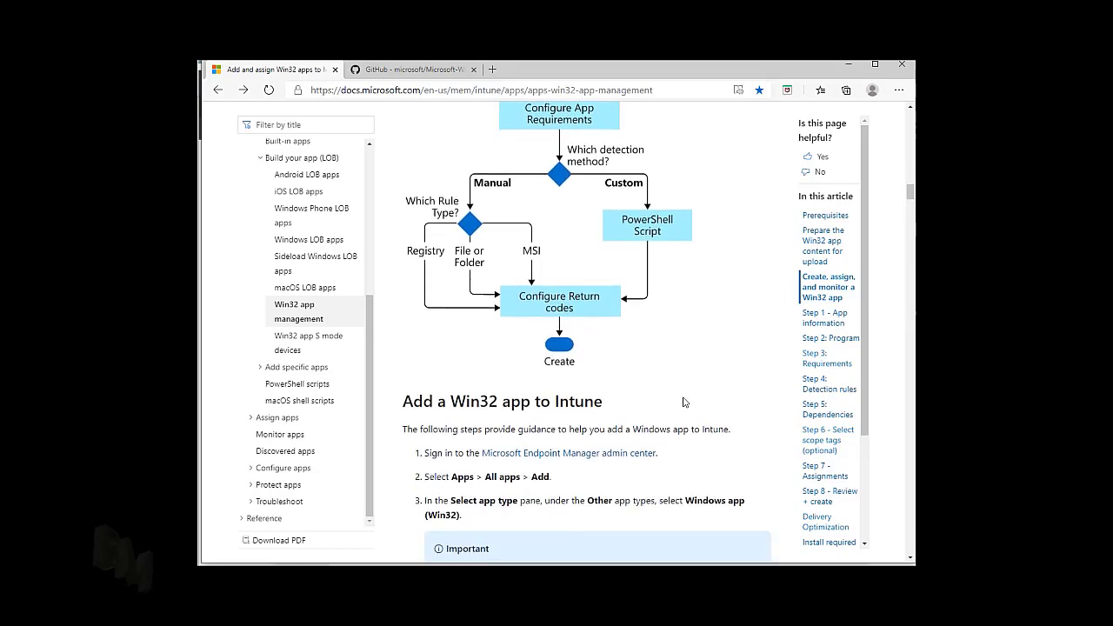
pyautogui.scroll(1, 606, 297)
pyautogui.scroll(-2, 606, 296)
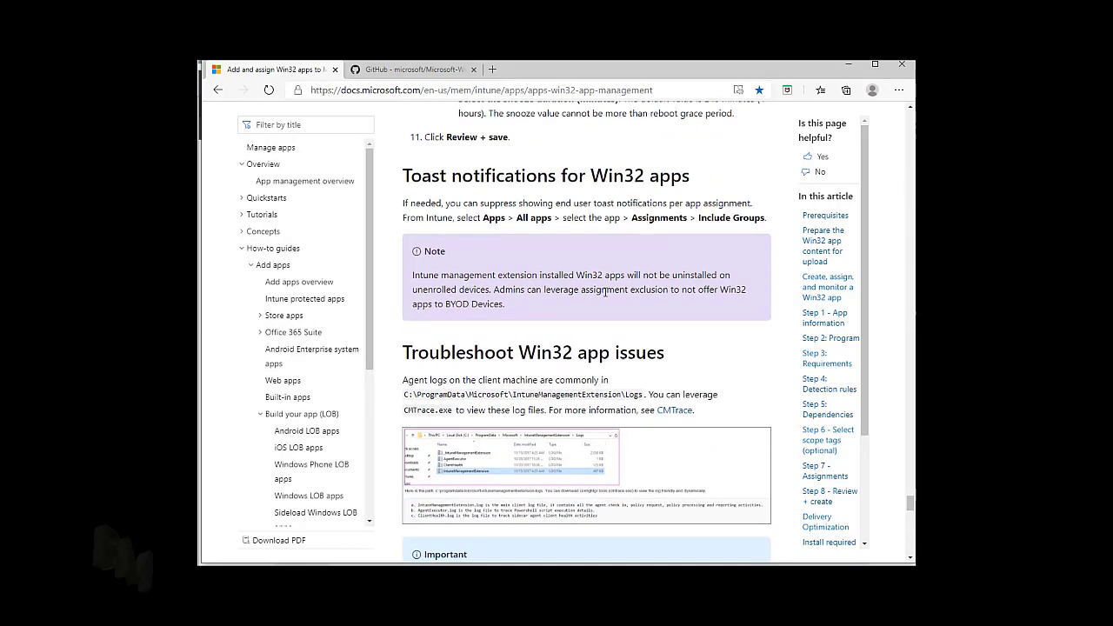
pyautogui.scroll(-1, 606, 292)
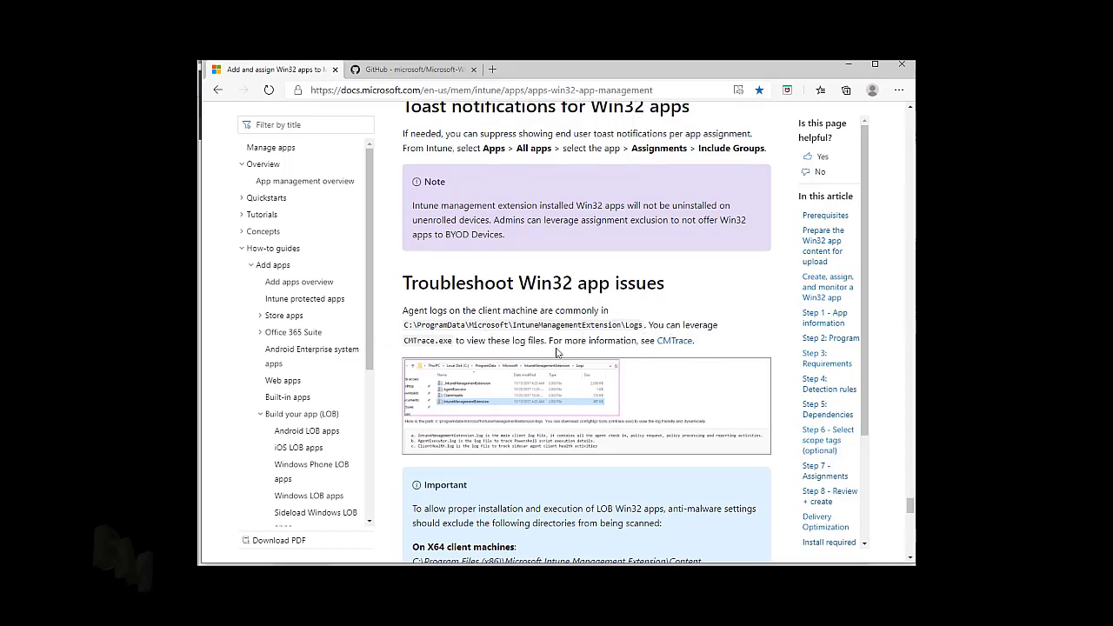
pyautogui.scroll(-2, 628, 357)
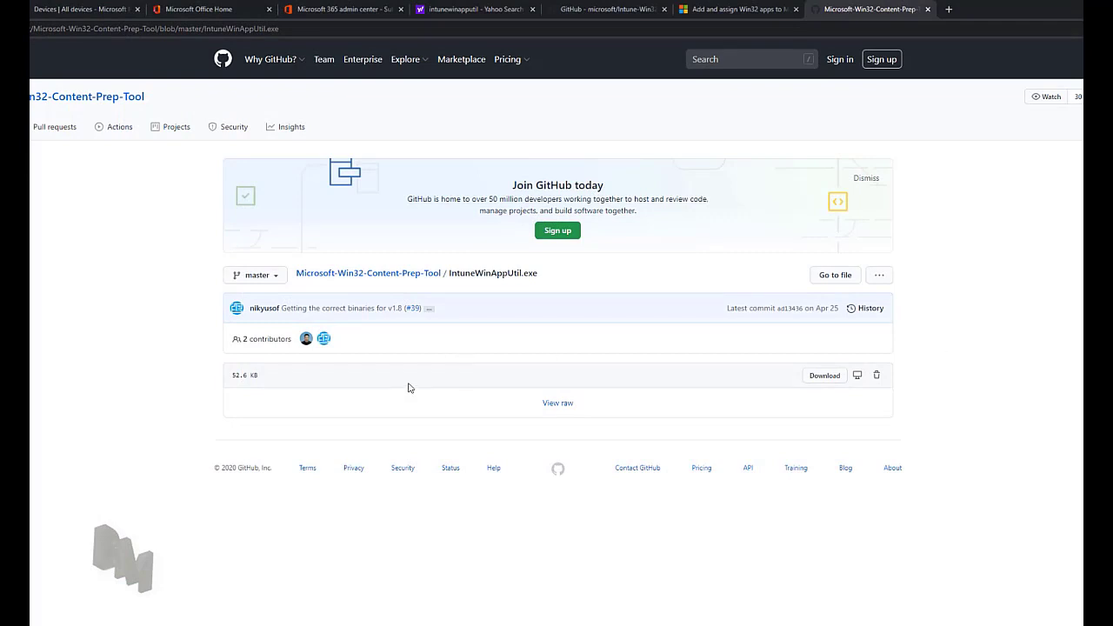
# Go from the IntuneWinAppUtil.exe file page to the repository's main page and review the README's command-line parameters
pyautogui.click(362, 274)
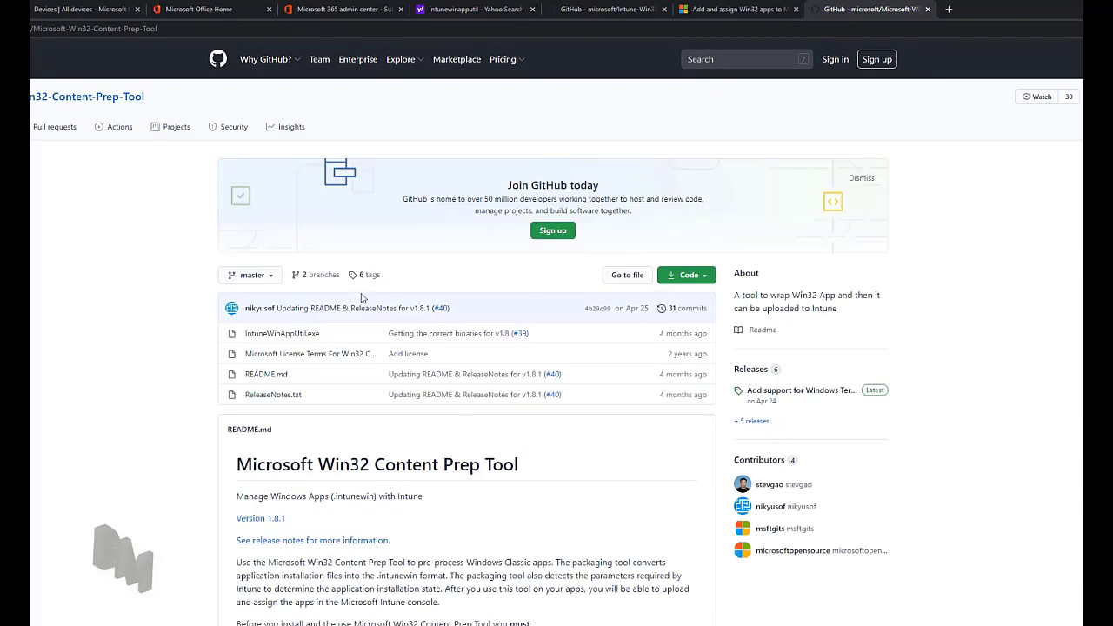
pyautogui.scroll(-4, 464, 535)
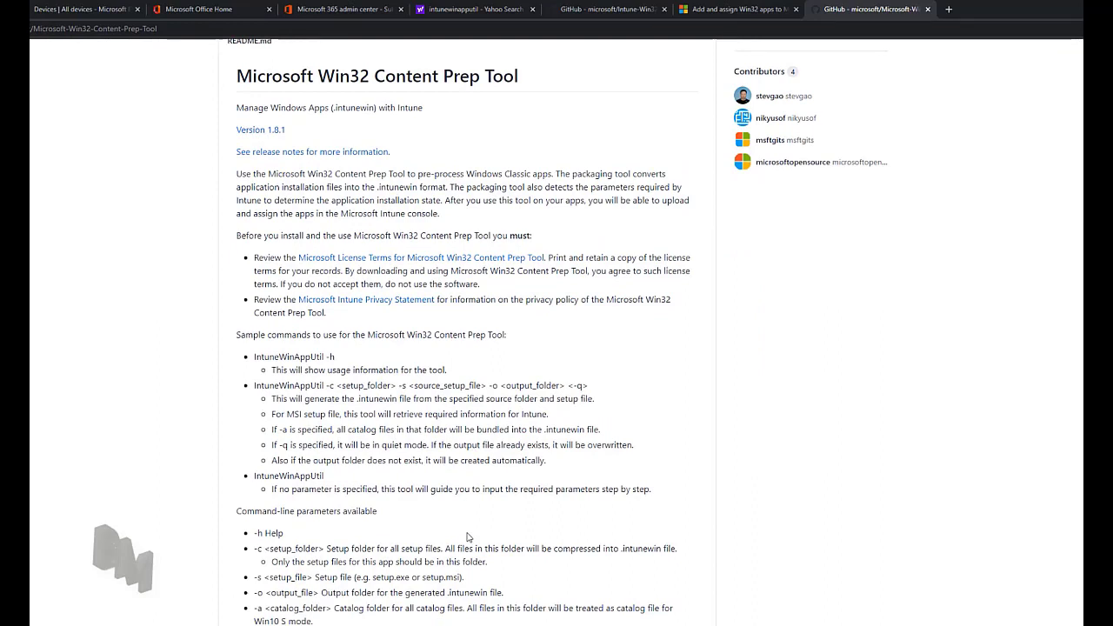
# Switch to the Command Prompt and run the IntuneWinAppUtil tool without parameters from D:\IntuneWin32App
pyautogui.hotkey('alt', 'Tab')
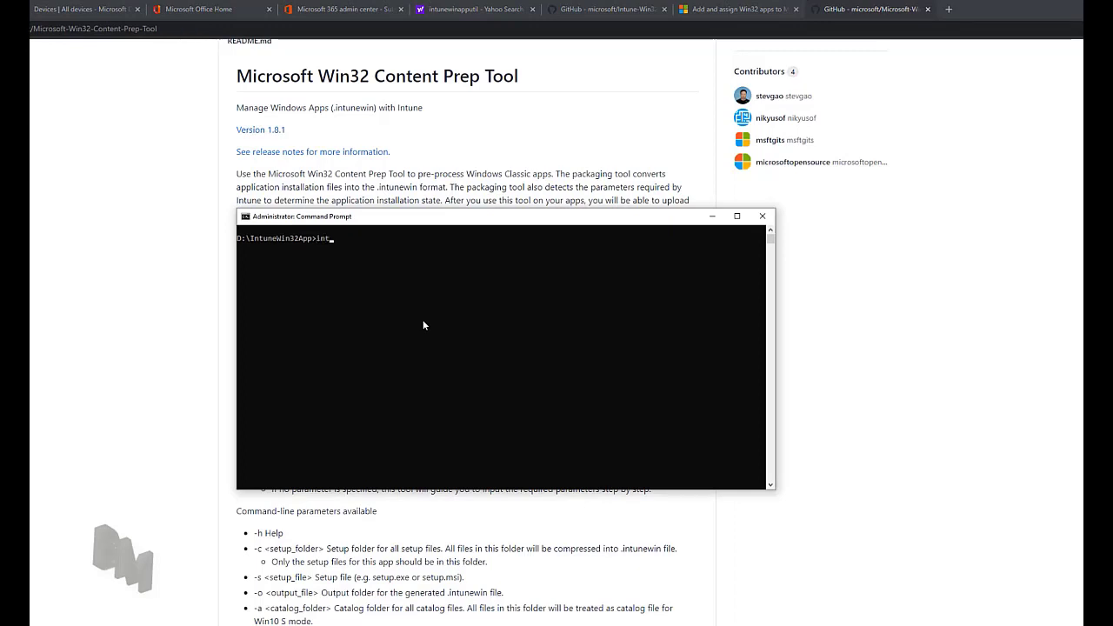
pyautogui.write('int')
pyautogui.press('Tab')
pyautogui.press('Return')
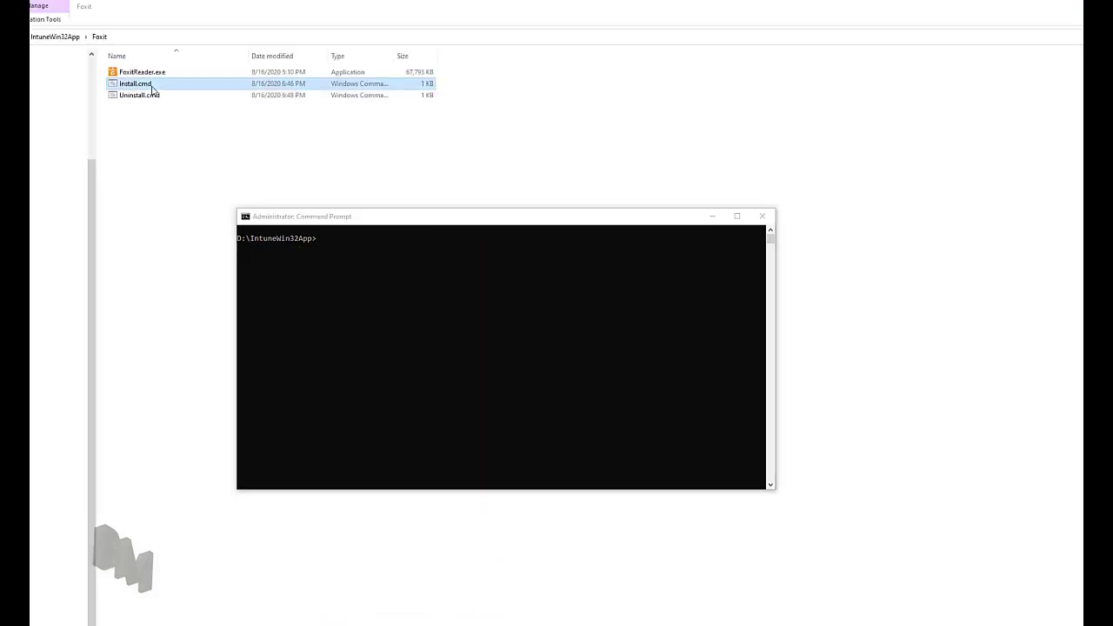
# Review the commands in Install.cmd and Uninstall.cmd from the Foxit folder in Notepad, closing each file after reading
pyautogui.rightClick(153, 86)
pyautogui.click(174, 106)
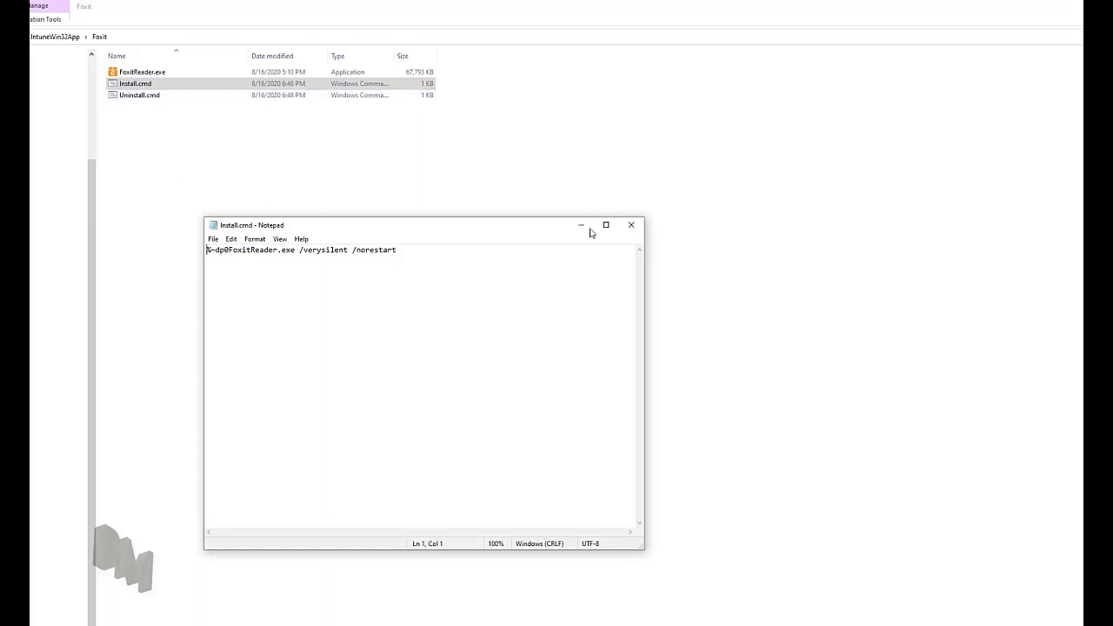
pyautogui.click(643, 231)
pyautogui.rightClick(157, 98)
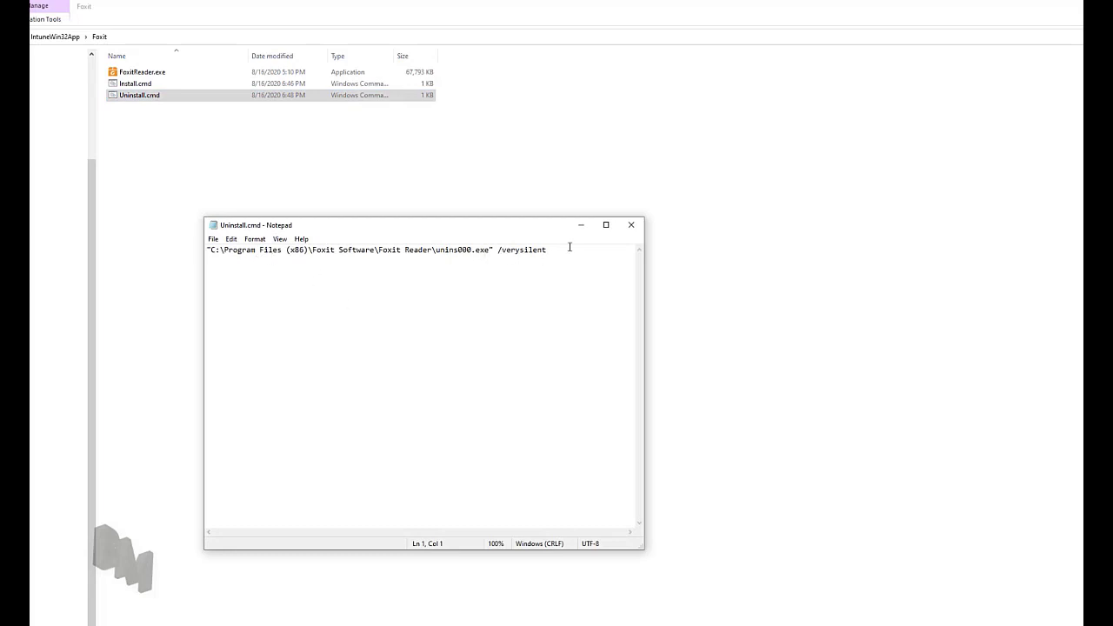
pyautogui.click(631, 227)
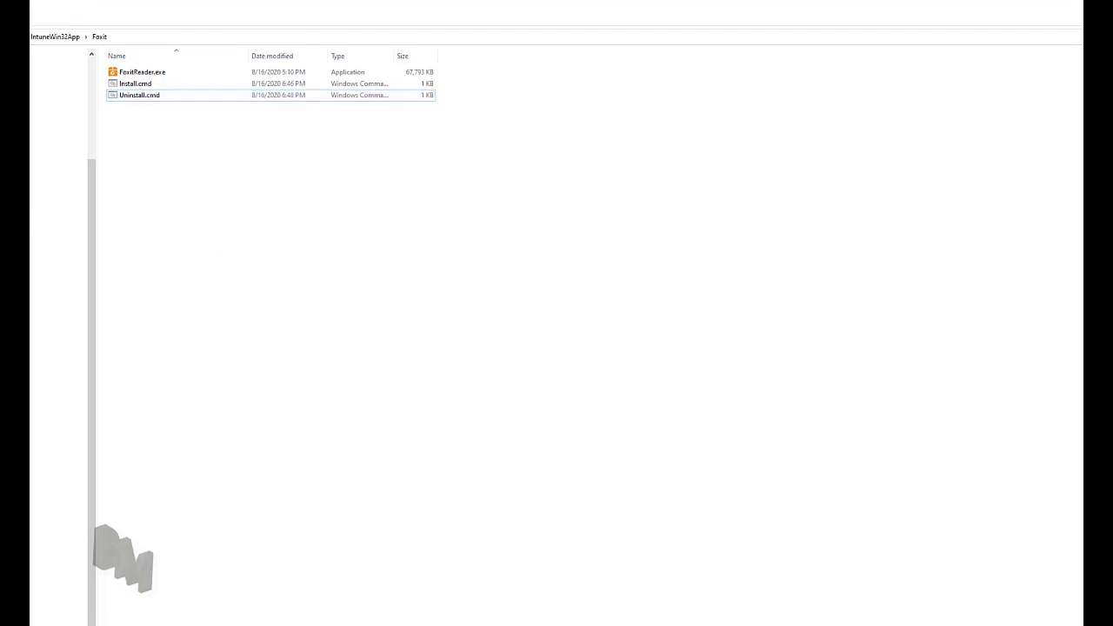
# Check the IntuneWin32App folder's contents in File Explorer and start IntuneWinAppUtil.exe in the Command Prompt
pyautogui.hotkey('alt', 'Tab')
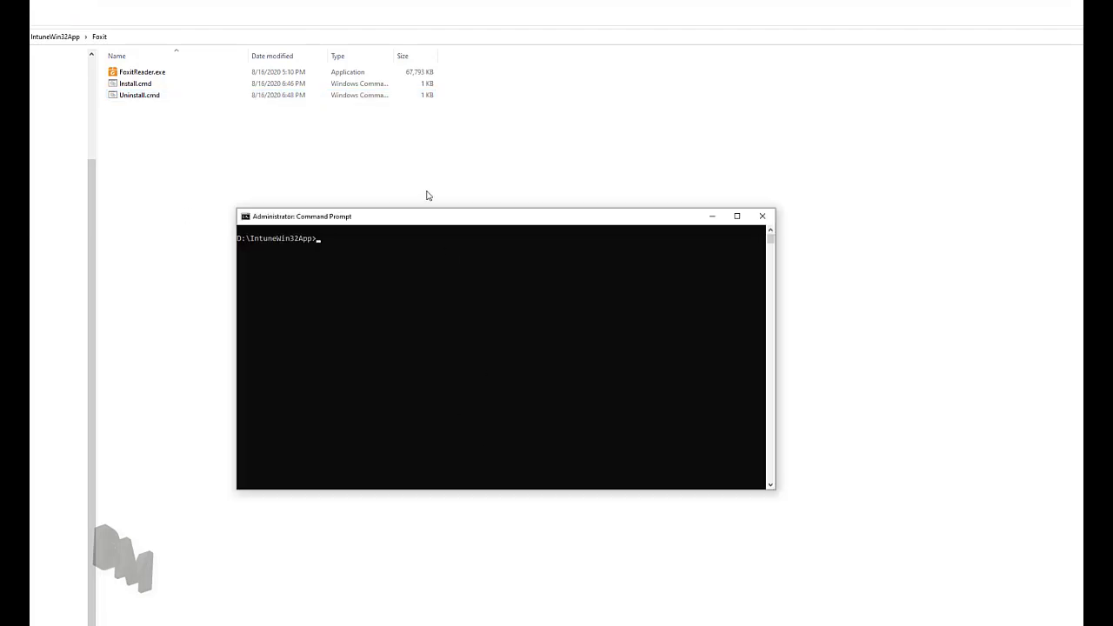
pyautogui.moveTo(466, 224); pyautogui.dragTo(377, 217)
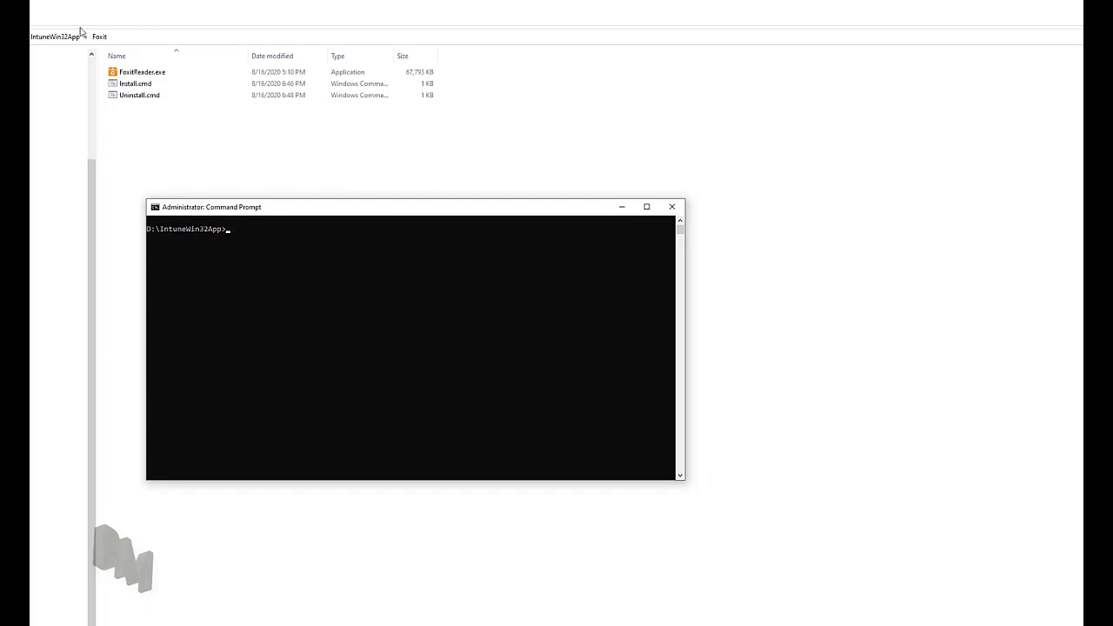
pyautogui.click(57, 40)
pyautogui.click(58, 39)
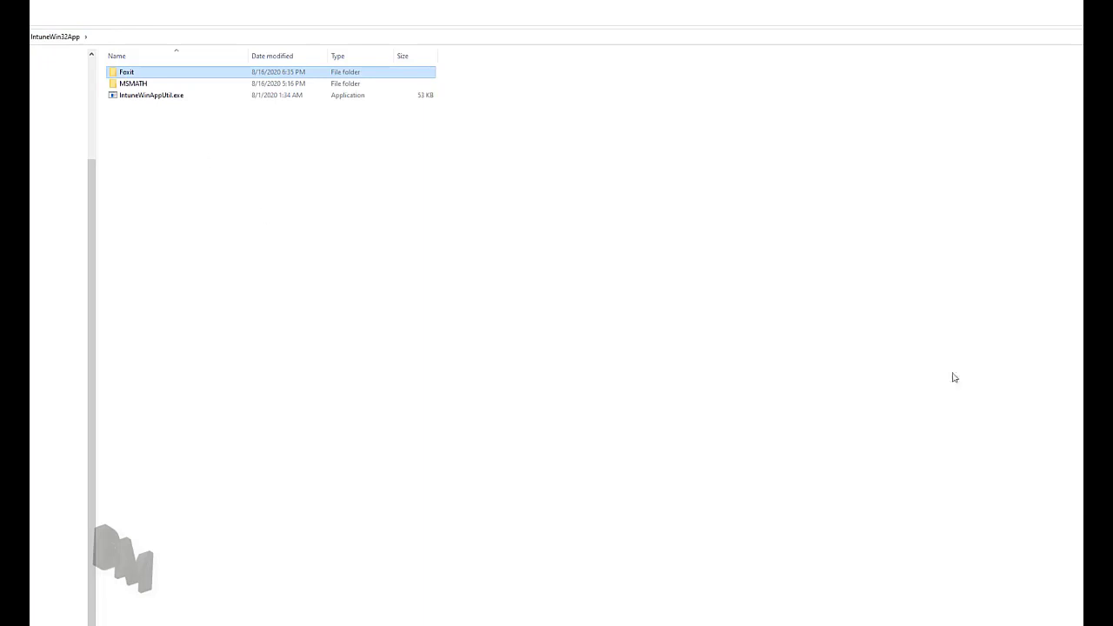
pyautogui.hotkey('alt', 'Tab')
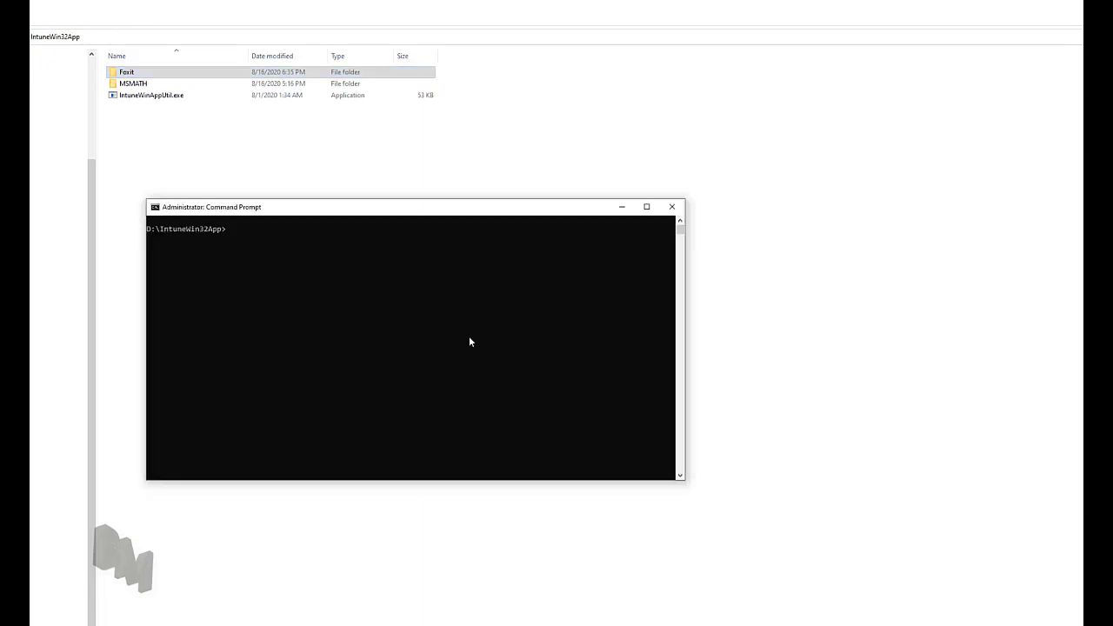
pyautogui.write('Intune')
pyautogui.press('Tab')
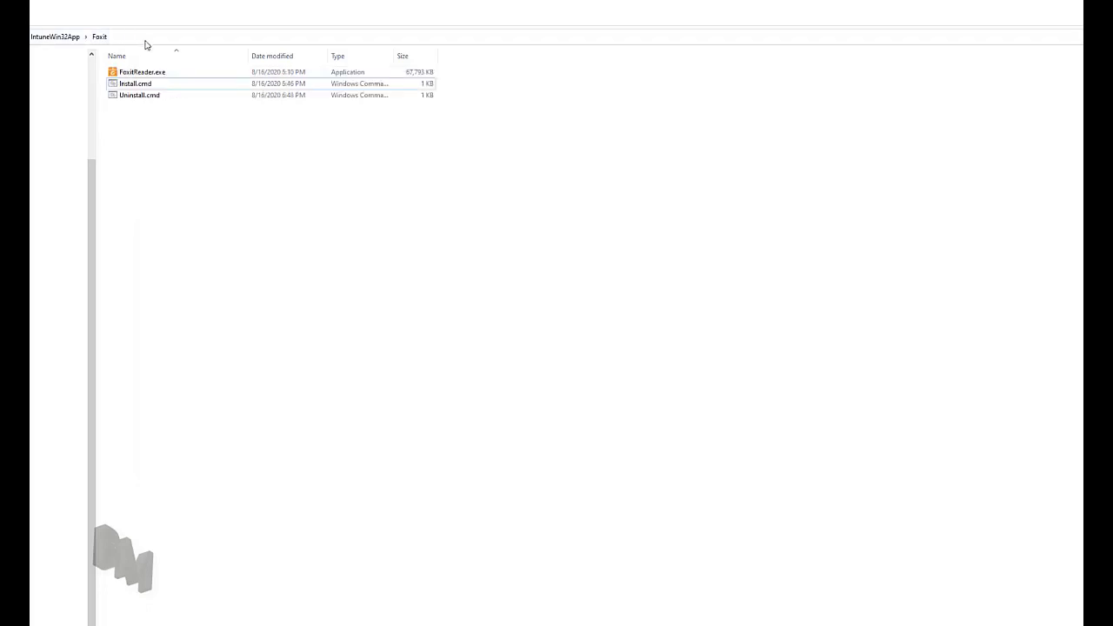
# Copy the Foxit folder's path from File Explorer and enter D:\IntuneWin32App\Foxit as the packaging tool's source folder
pyautogui.click(144, 40)
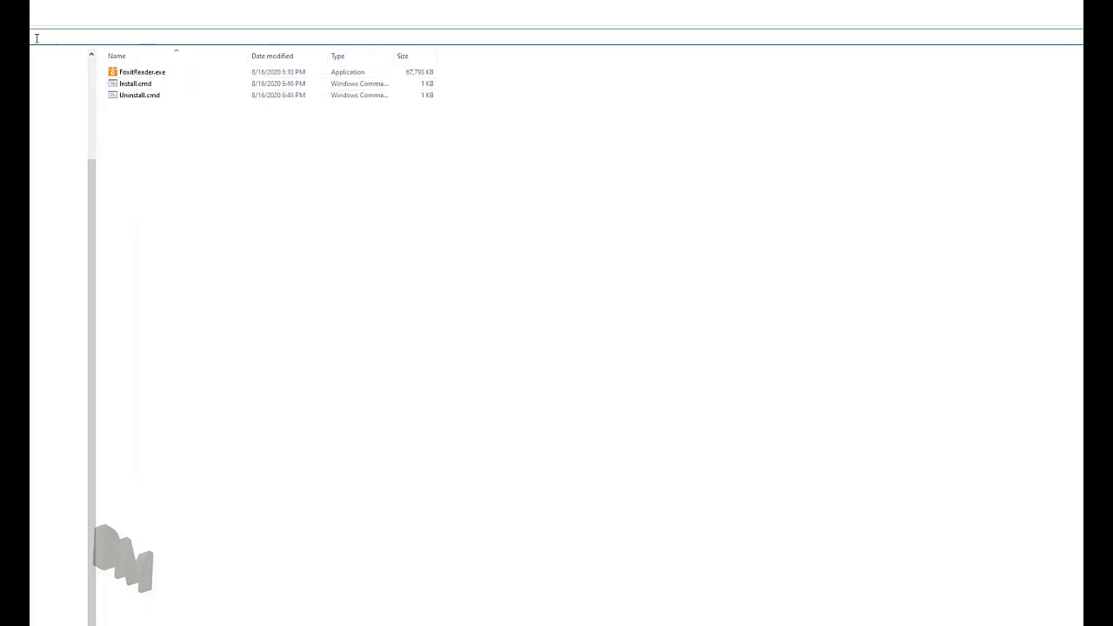
pyautogui.rightClick(36, 38)
pyautogui.click(65, 73)
pyautogui.click(832, 425)
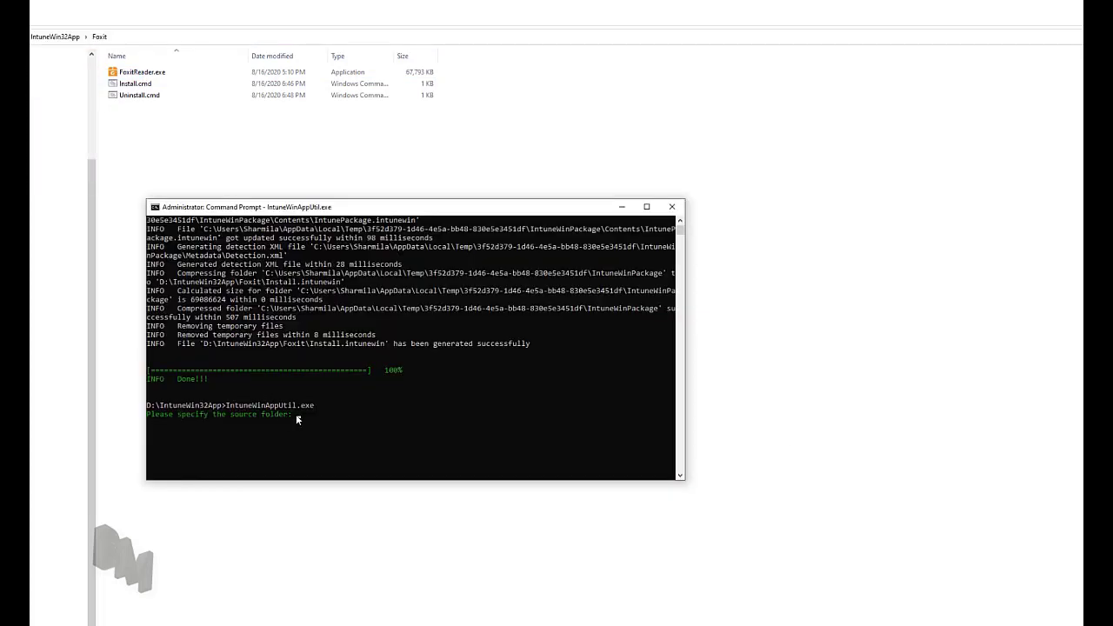
pyautogui.rightClick(297, 419)
pyautogui.press('Return')
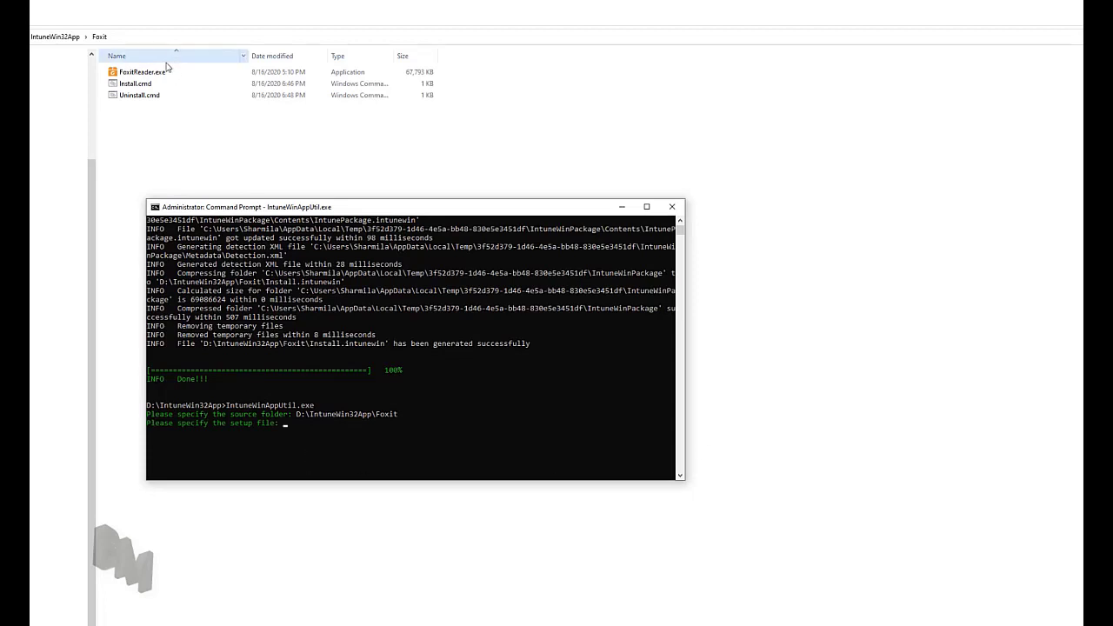
# Package FoxitReader.exe as the setup file with the Foxit folder as output, answering n to the catalog folder question
pyautogui.click(140, 41)
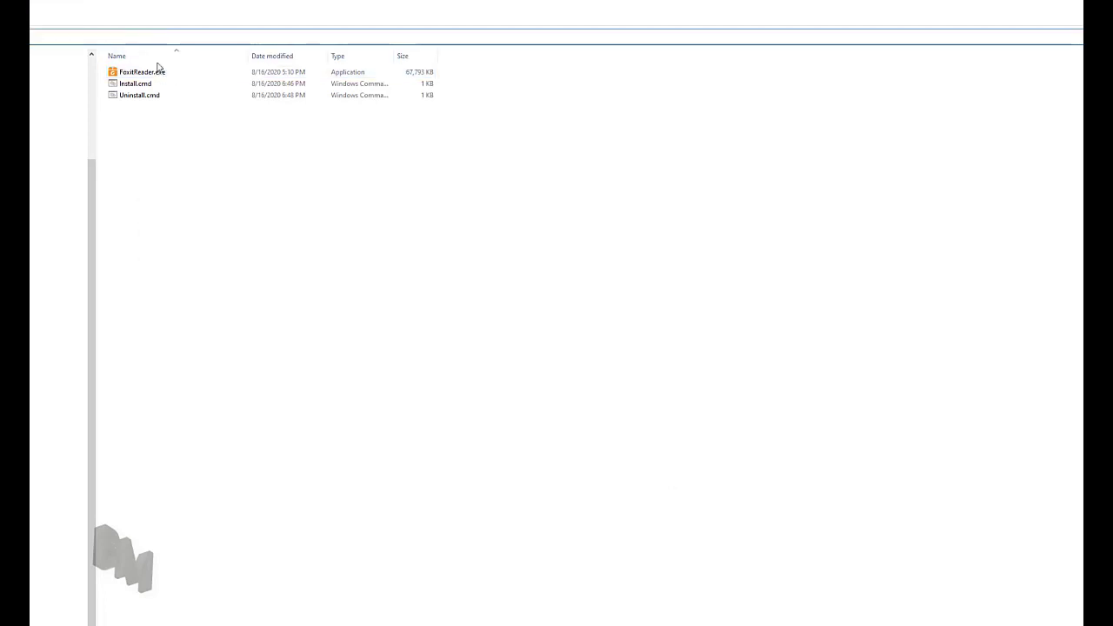
pyautogui.hotkey('alt', 'Tab')
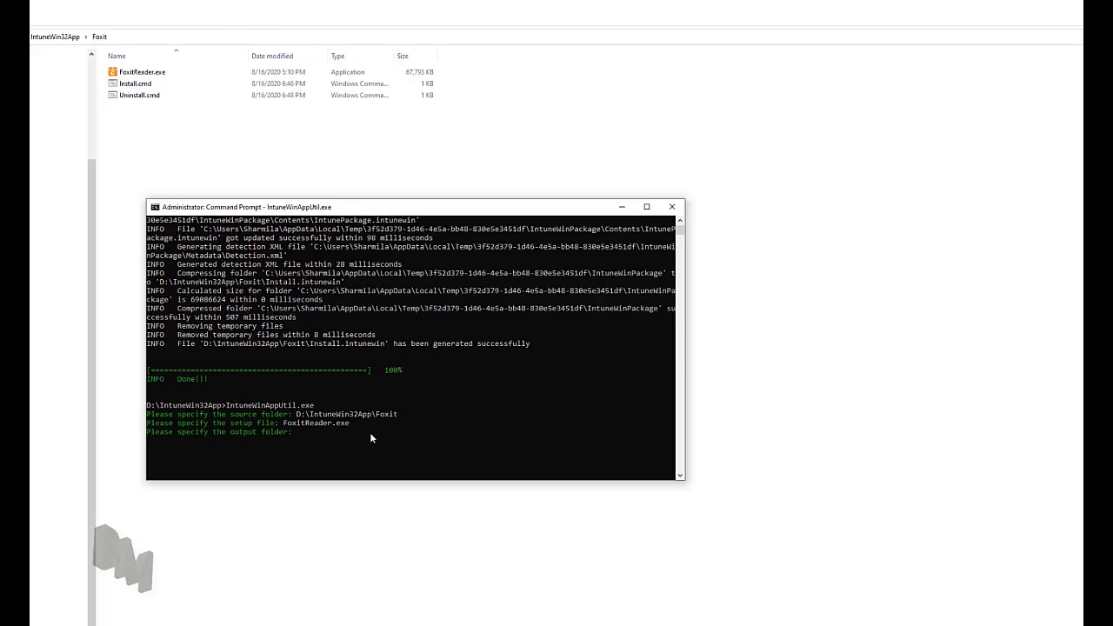
pyautogui.rightClick(295, 436)
pyautogui.press('Return')
pyautogui.write('n')
pyautogui.press('Return')
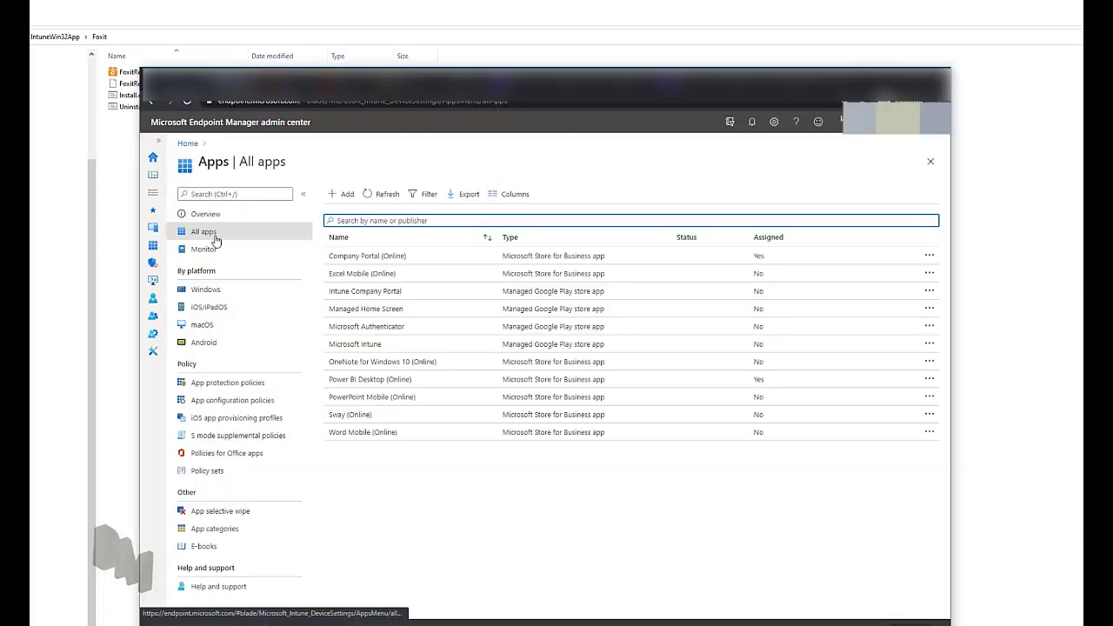
# In the Microsoft Endpoint Manager admin center, start adding an app of type Windows app (Win32)
pyautogui.click(337, 195)
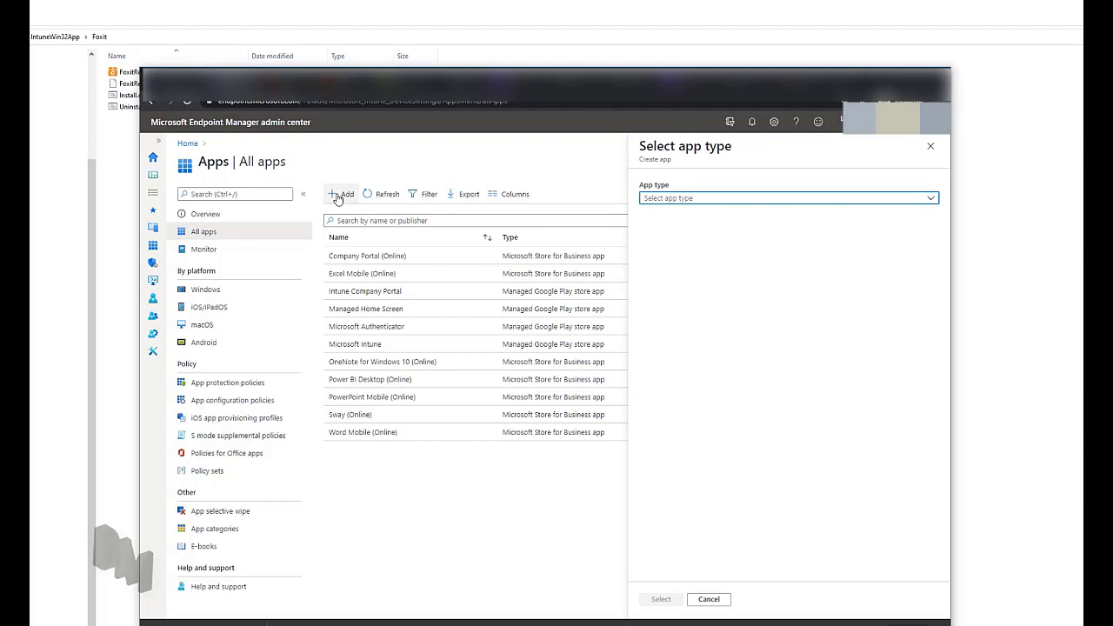
pyautogui.click(717, 202)
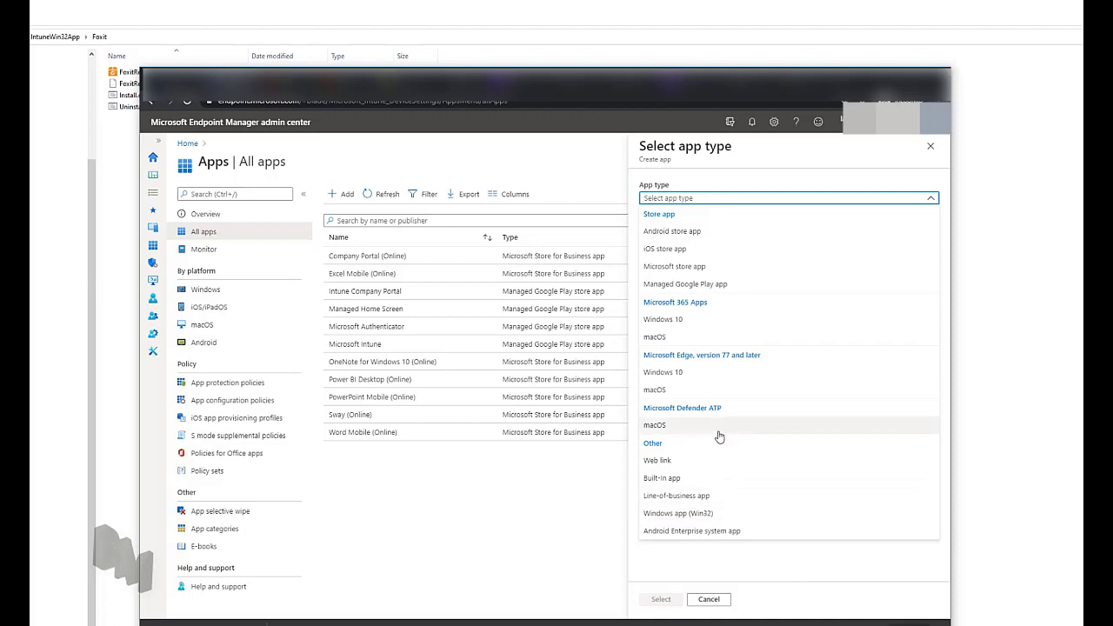
pyautogui.click(754, 517)
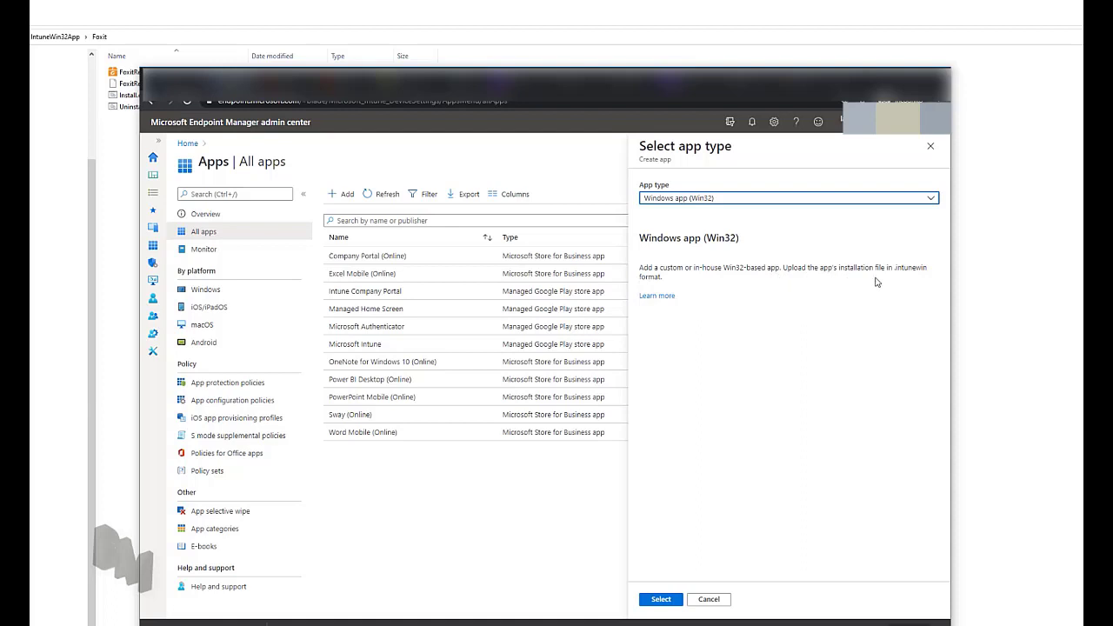
pyautogui.click(668, 601)
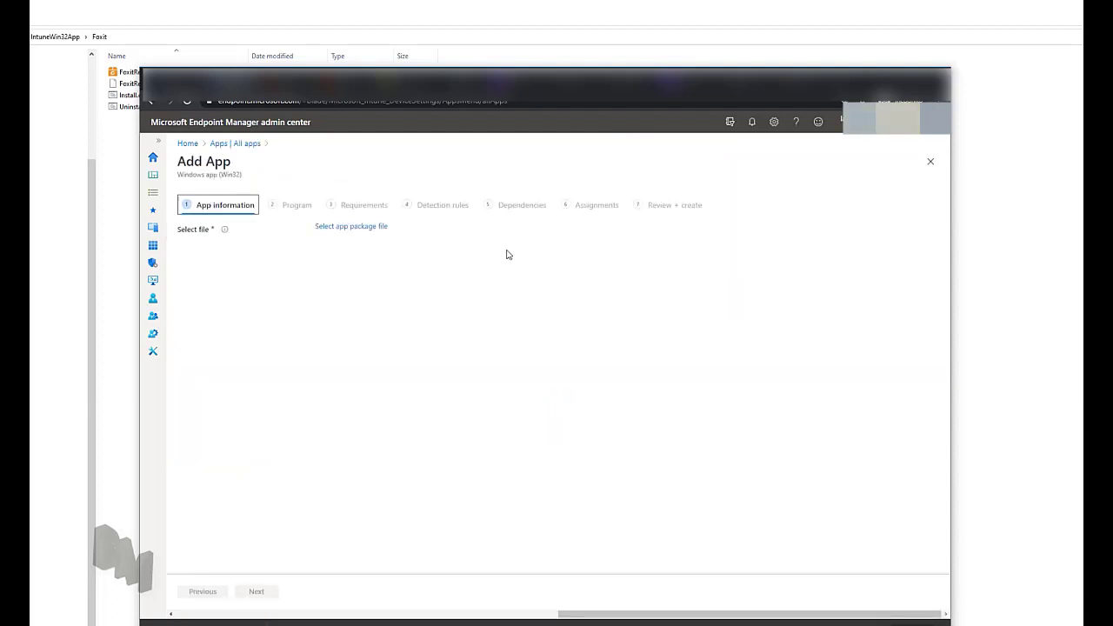
# Choose FoxitReader.intunewin as the app package file and confirm it
pyautogui.click(354, 228)
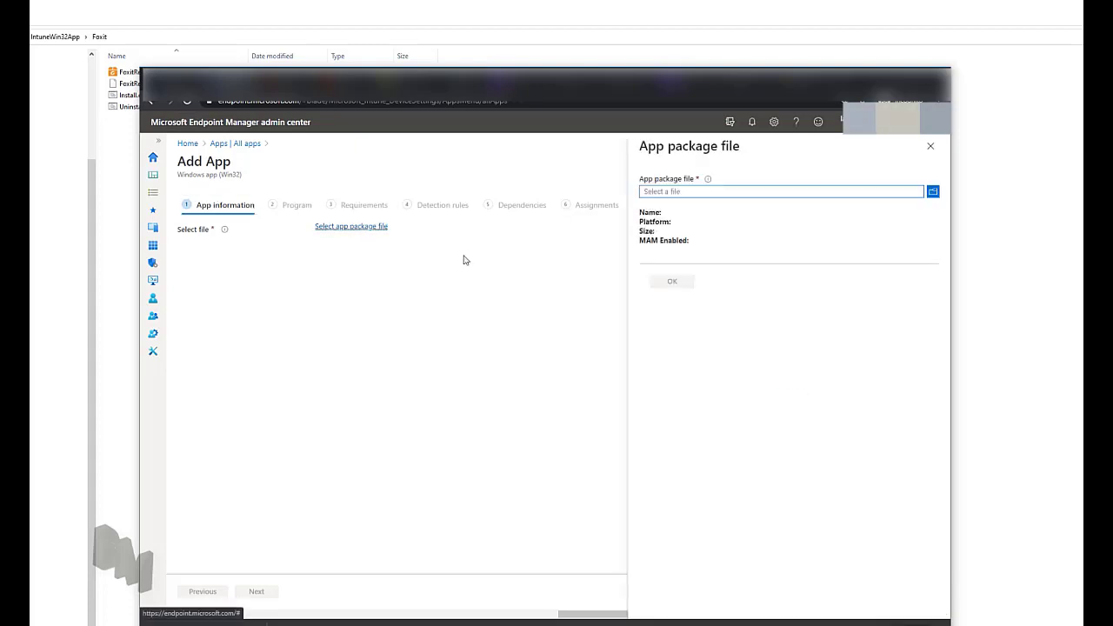
pyautogui.click(733, 192)
pyautogui.doubleClick(297, 147)
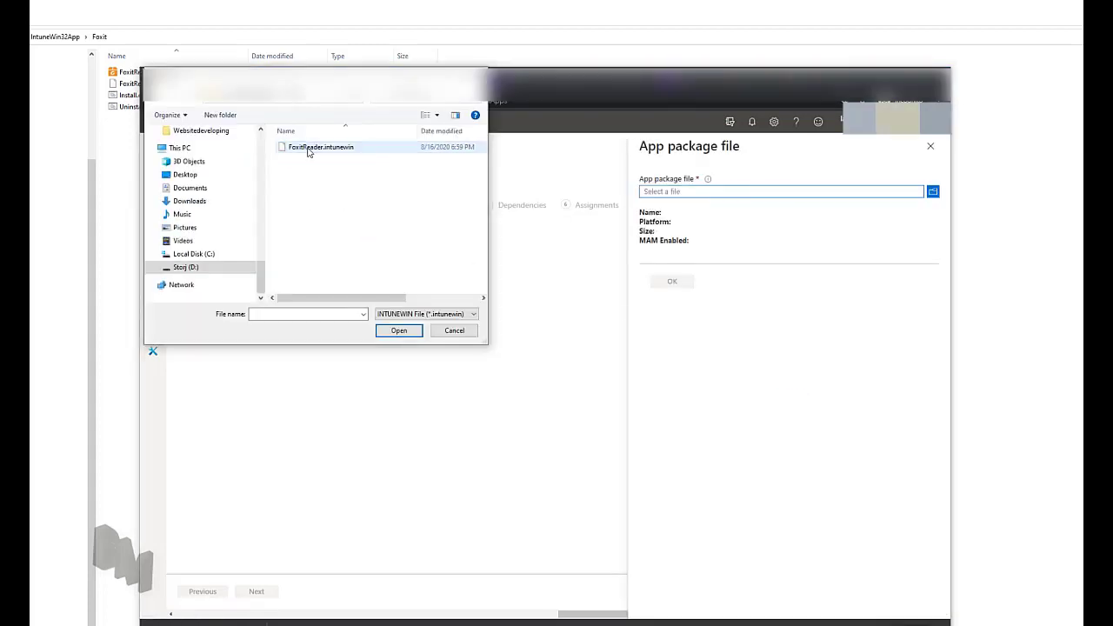
pyautogui.click(307, 150)
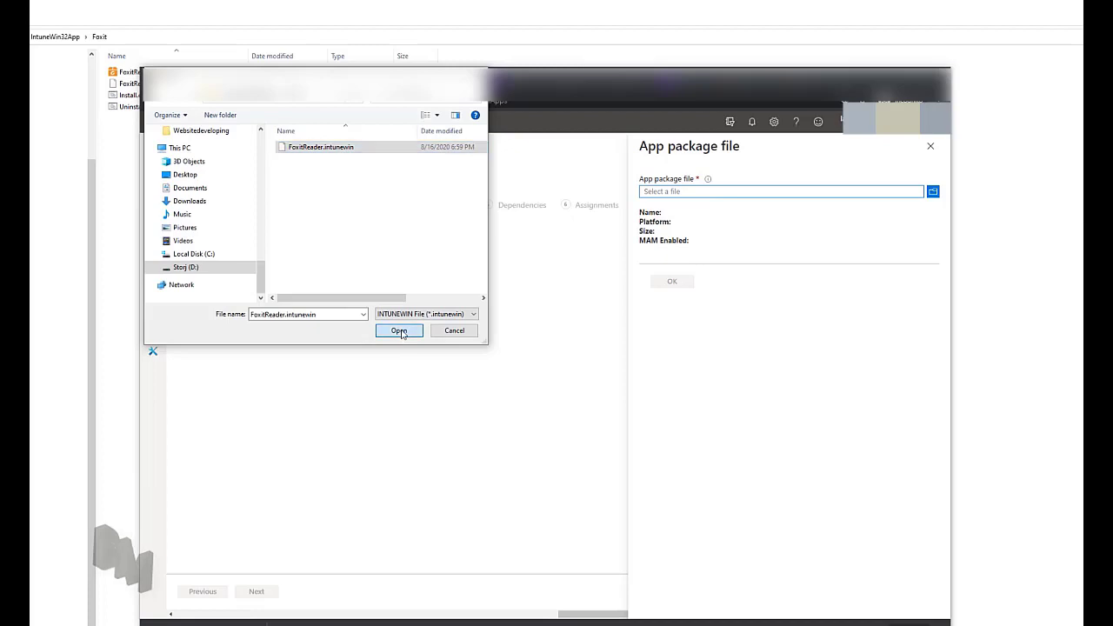
pyautogui.click(400, 330)
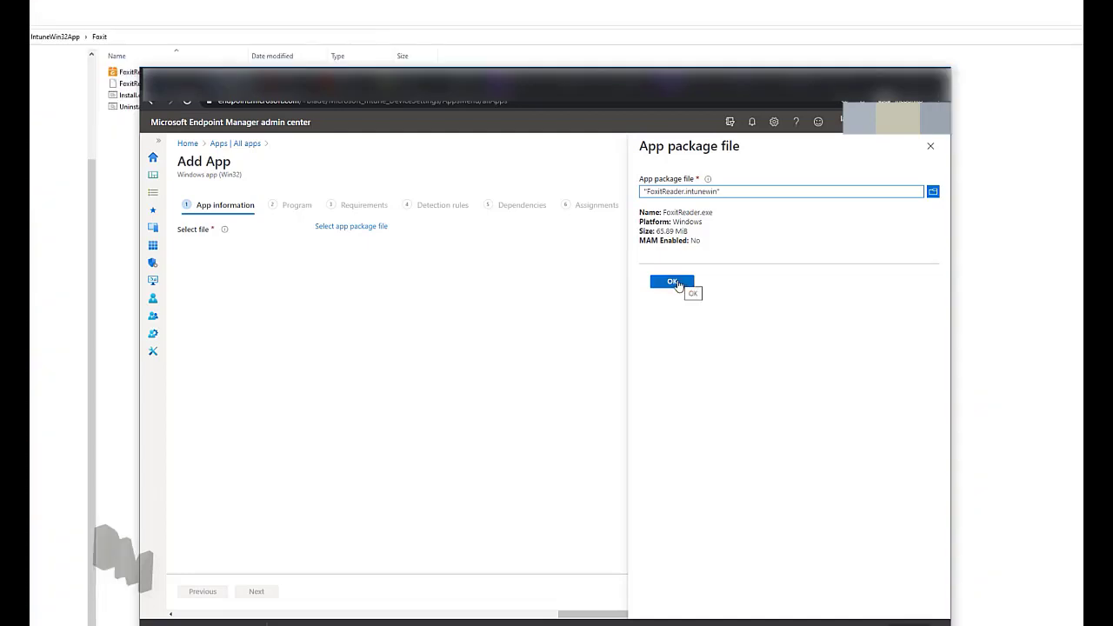
pyautogui.click(676, 283)
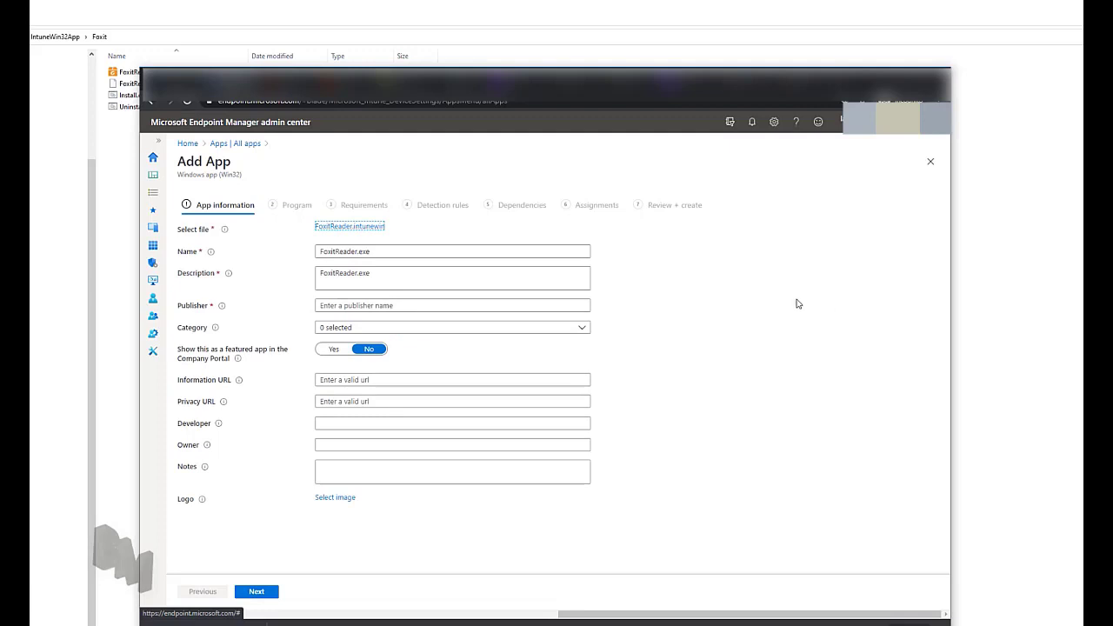
# Set the app's name and description to Foxit Reader and its publisher to Foxit
pyautogui.click(356, 253)
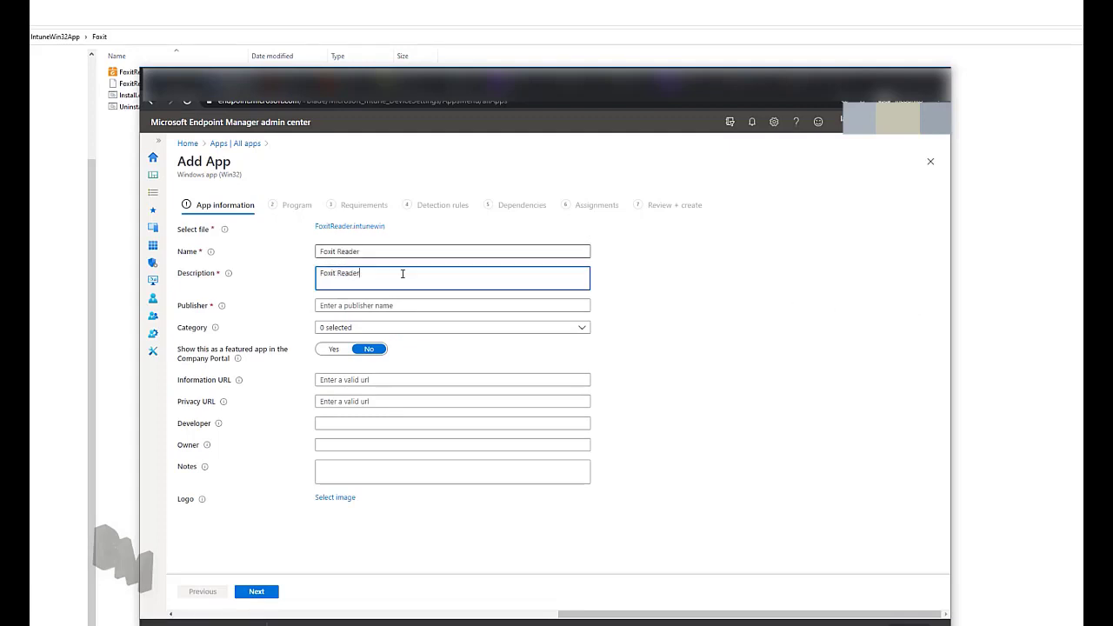
pyautogui.click(387, 305)
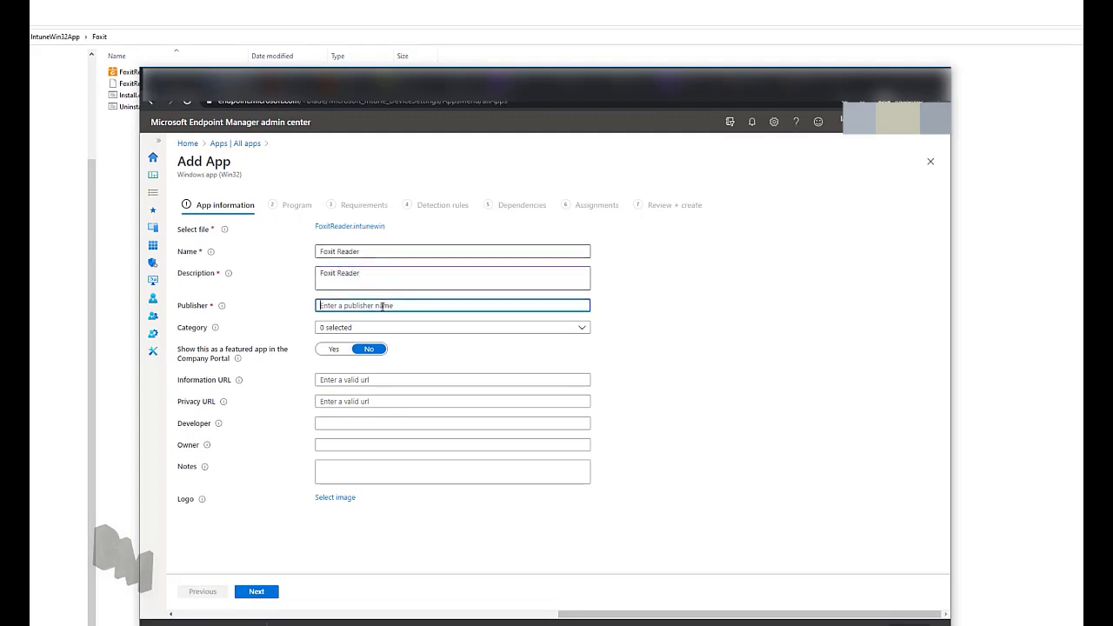
pyautogui.write('Foxit')
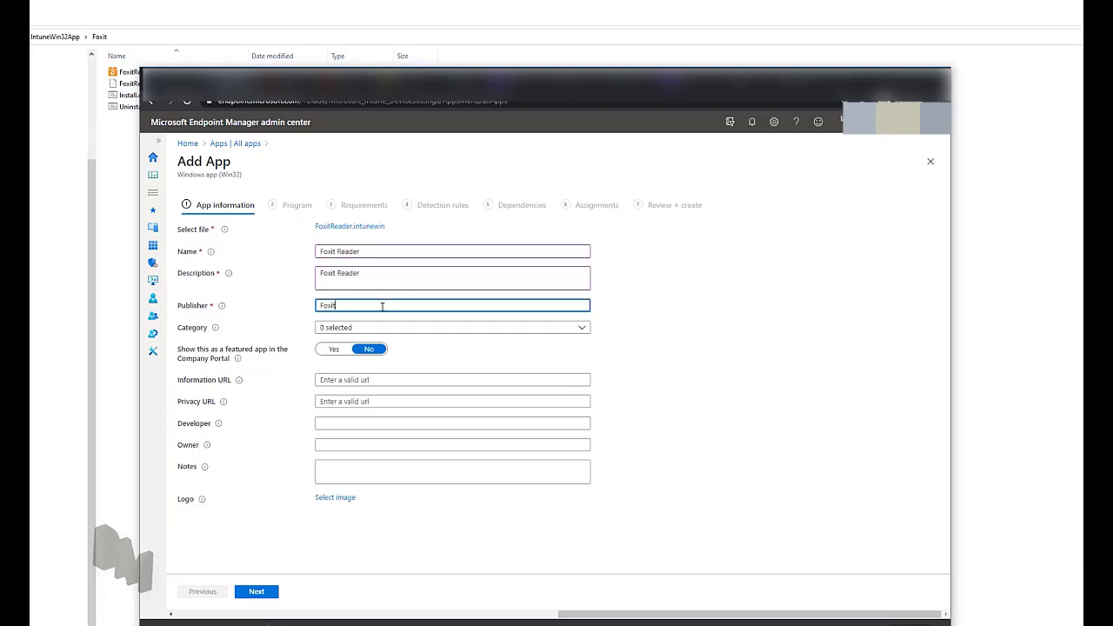
# Assign the app to the Productivity category and show it as a featured app in the Company Portal
pyautogui.click(377, 331)
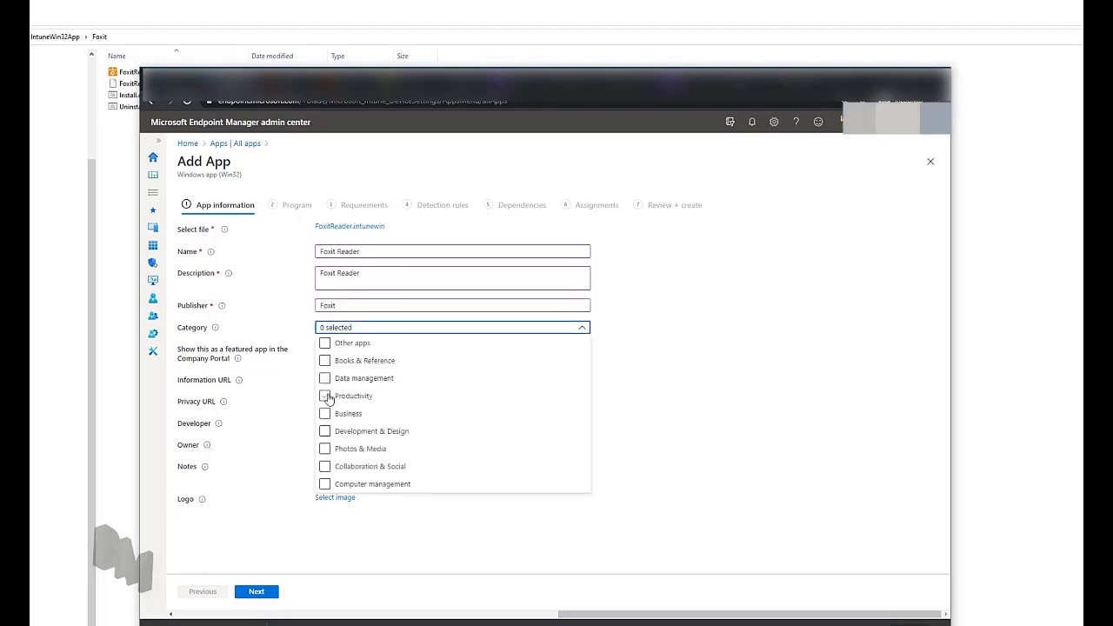
pyautogui.click(324, 396)
pyautogui.click(279, 352)
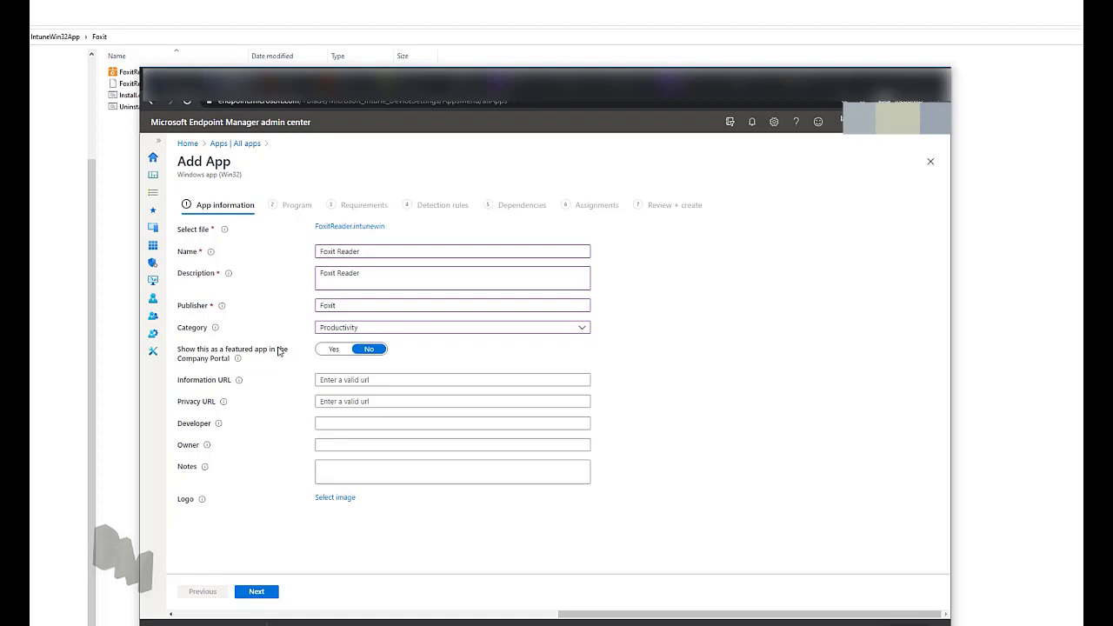
pyautogui.click(330, 359)
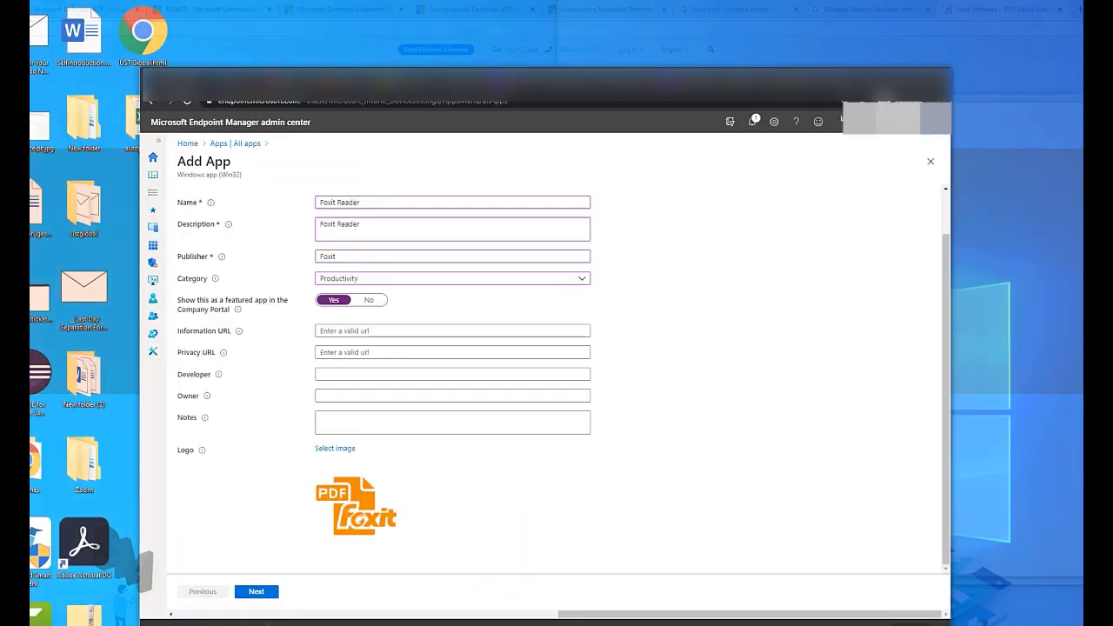
pyautogui.click(352, 330)
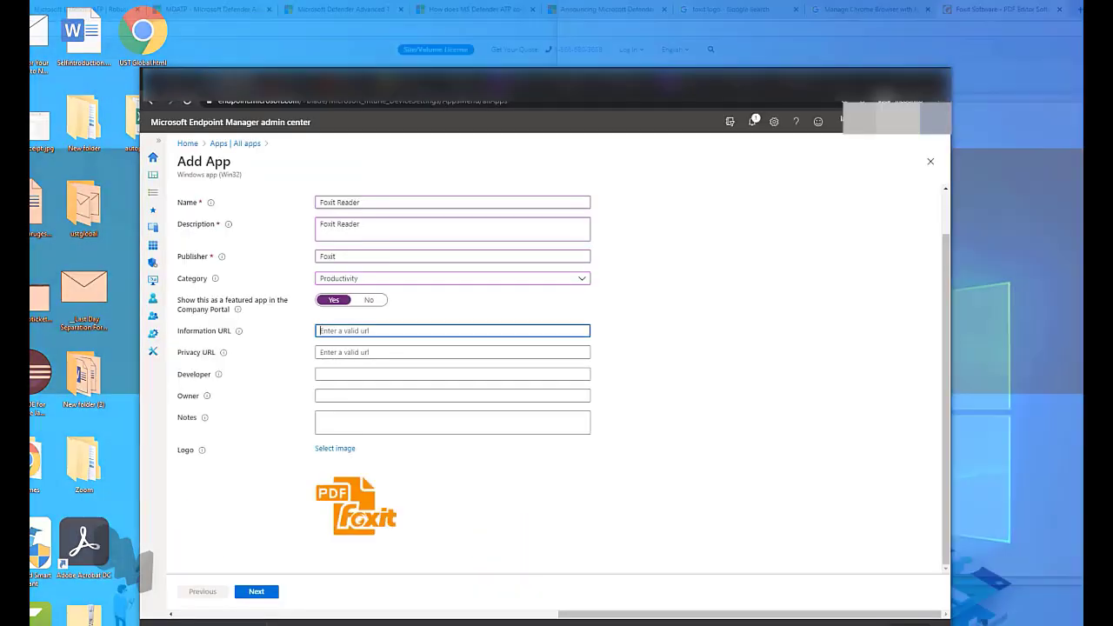
pyautogui.write('https://www.foxitsoftware.com/')
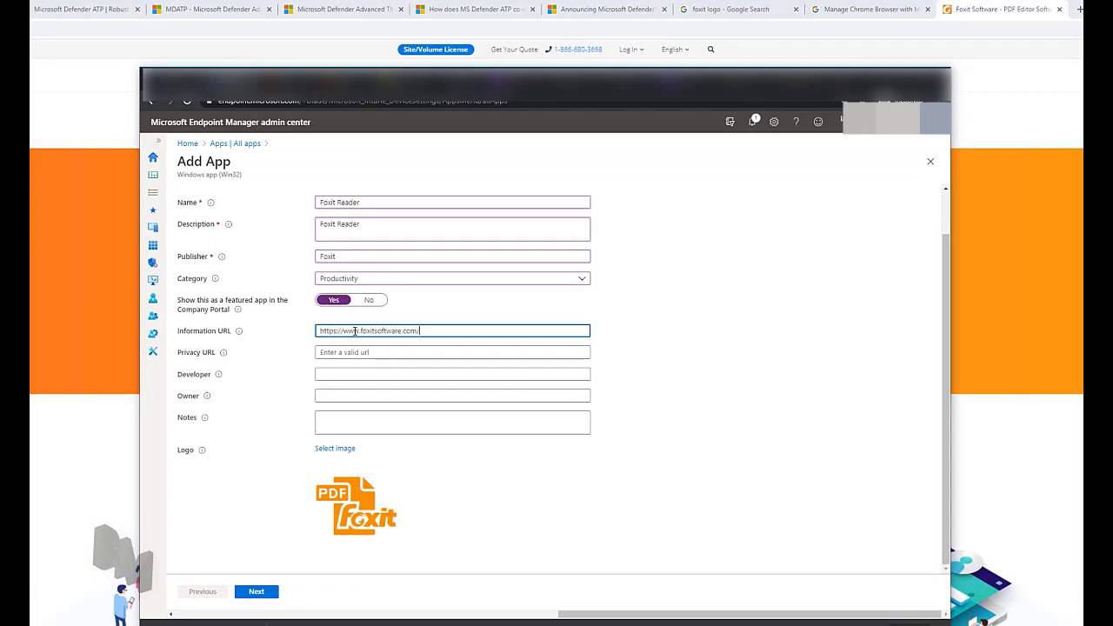
pyautogui.click(366, 353)
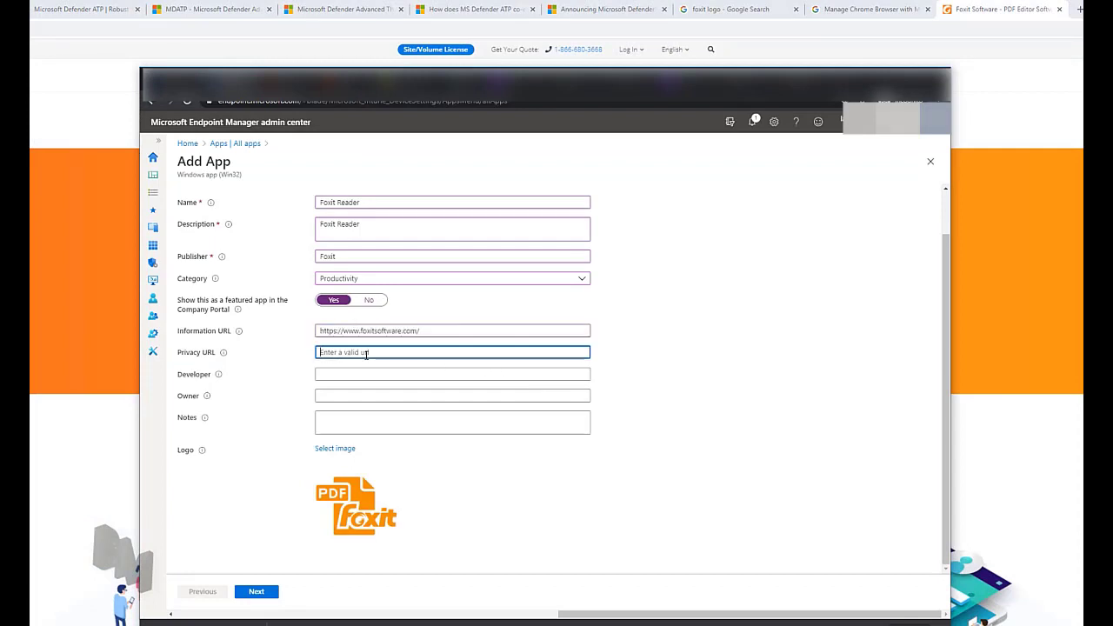
pyautogui.write('https://www.foxitsoftware.com/')
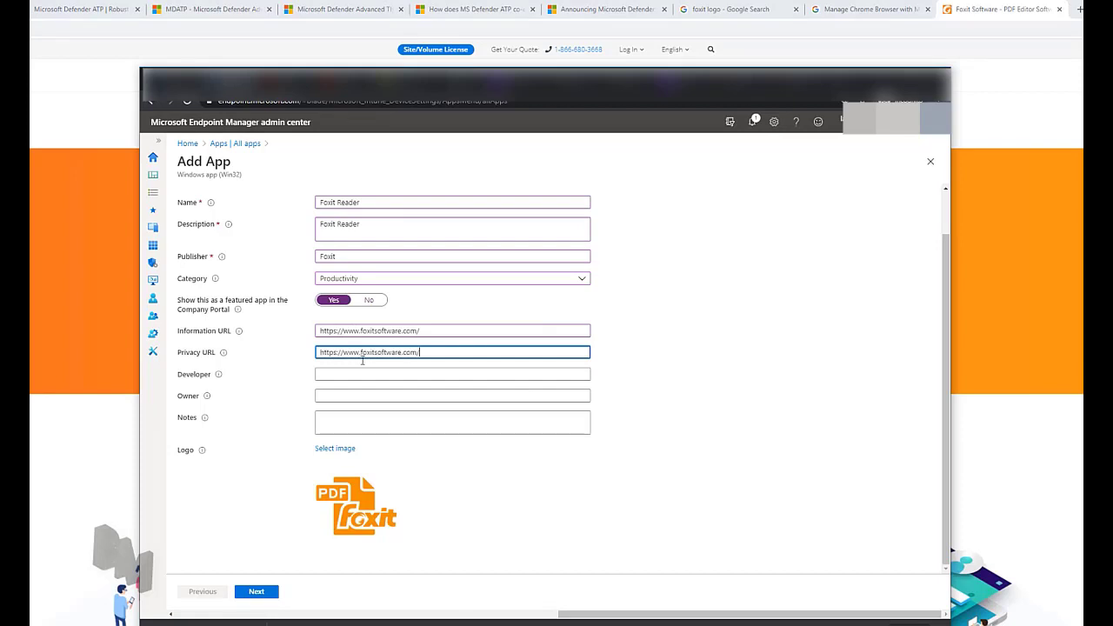
# Enter Foxit as both the developer and the owner of the app
pyautogui.click(355, 371)
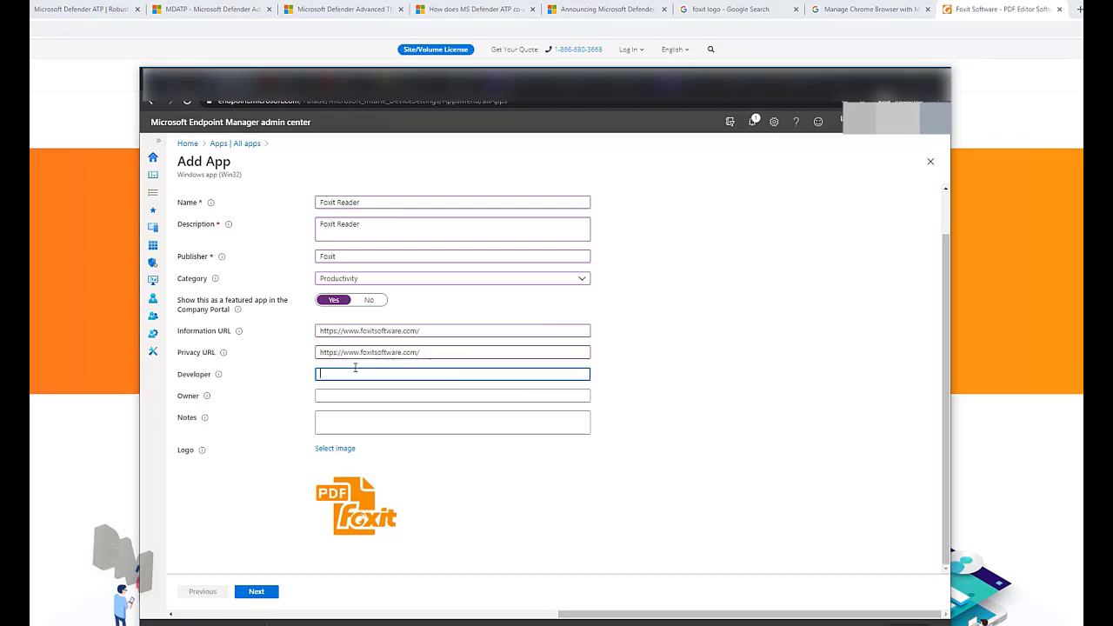
pyautogui.write('Foxit')
pyautogui.press('Tab')
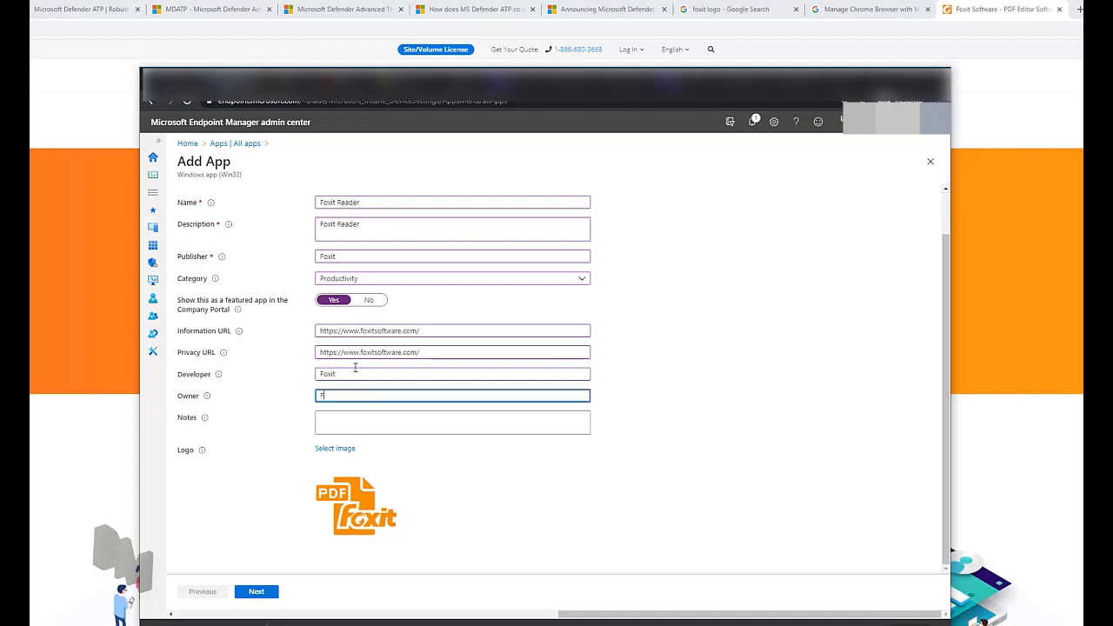
pyautogui.write('Foxit')
pyautogui.click(356, 425)
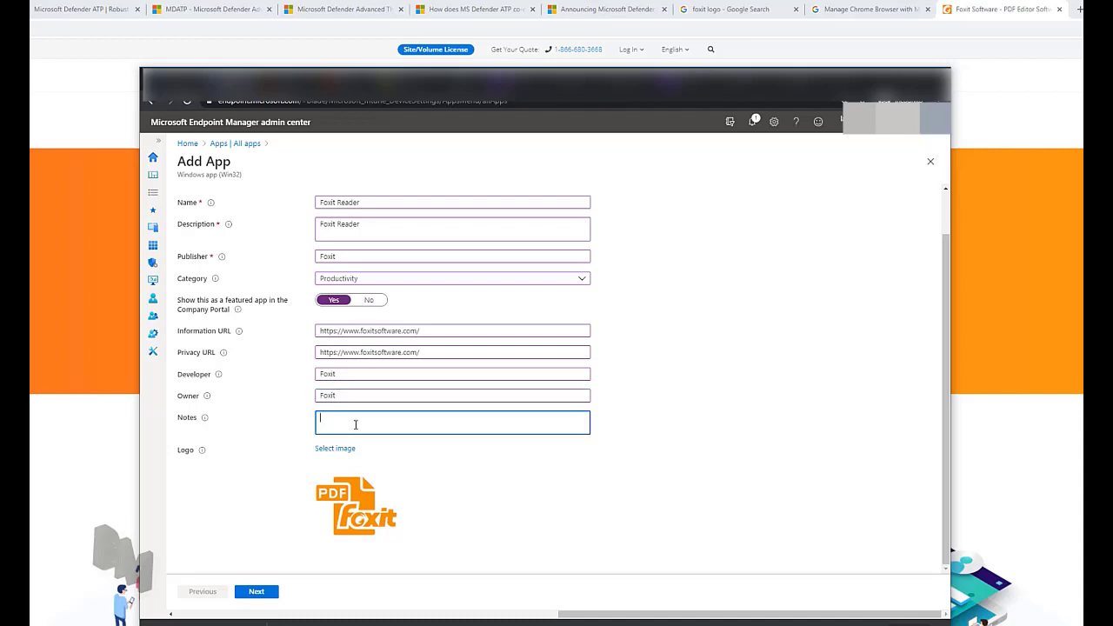
# Change the app's name and description to Foxit PDF Reader
pyautogui.click(340, 202)
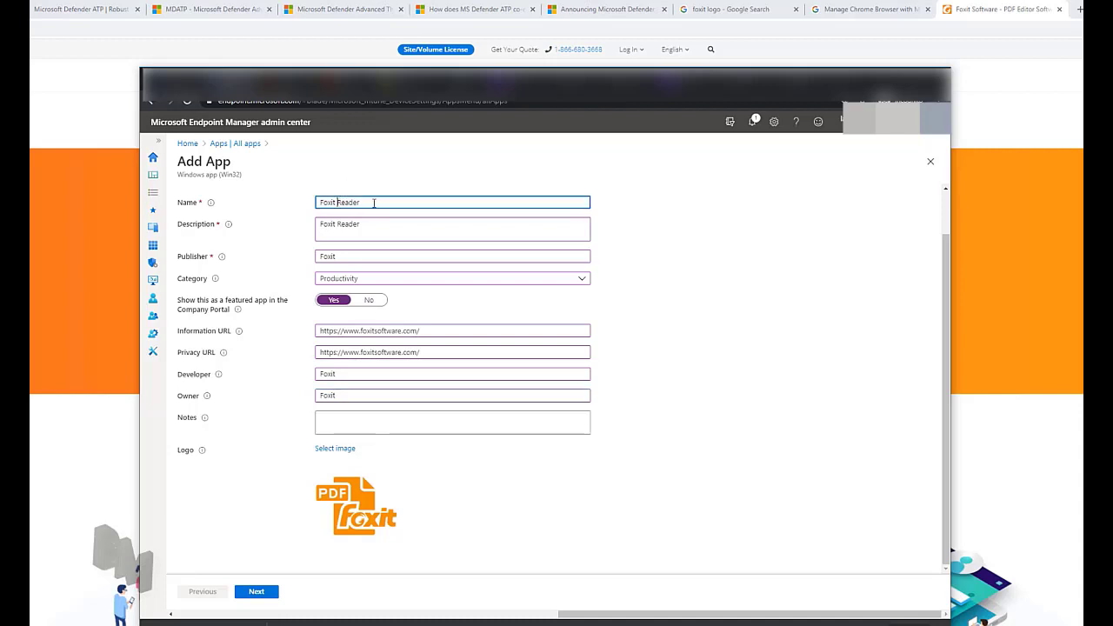
pyautogui.write('PDF')
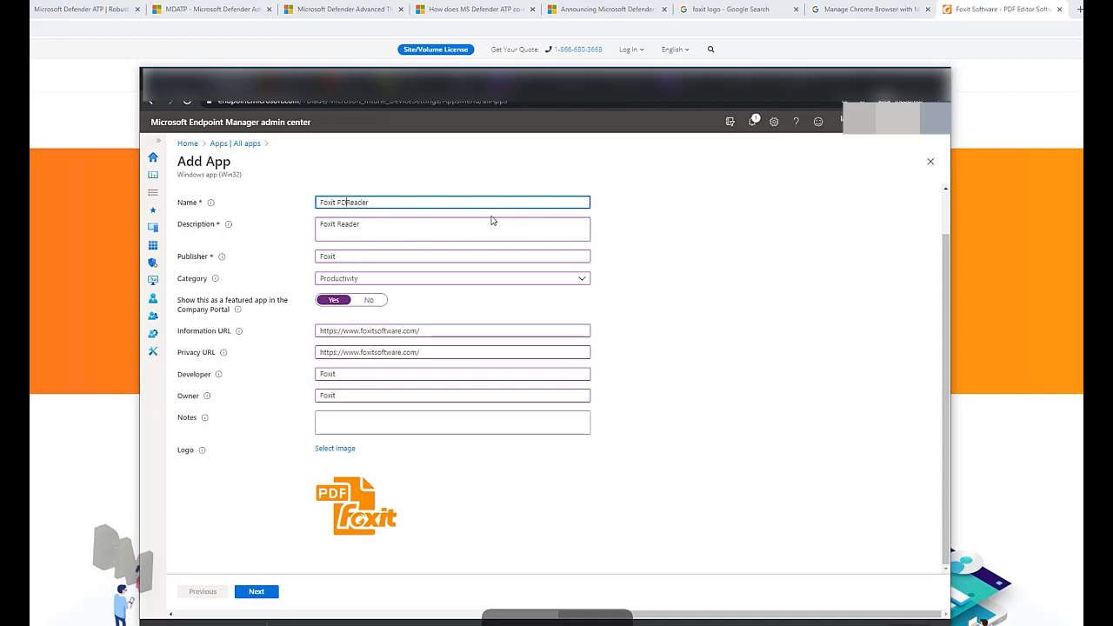
pyautogui.click(338, 224)
pyautogui.write('PDF')
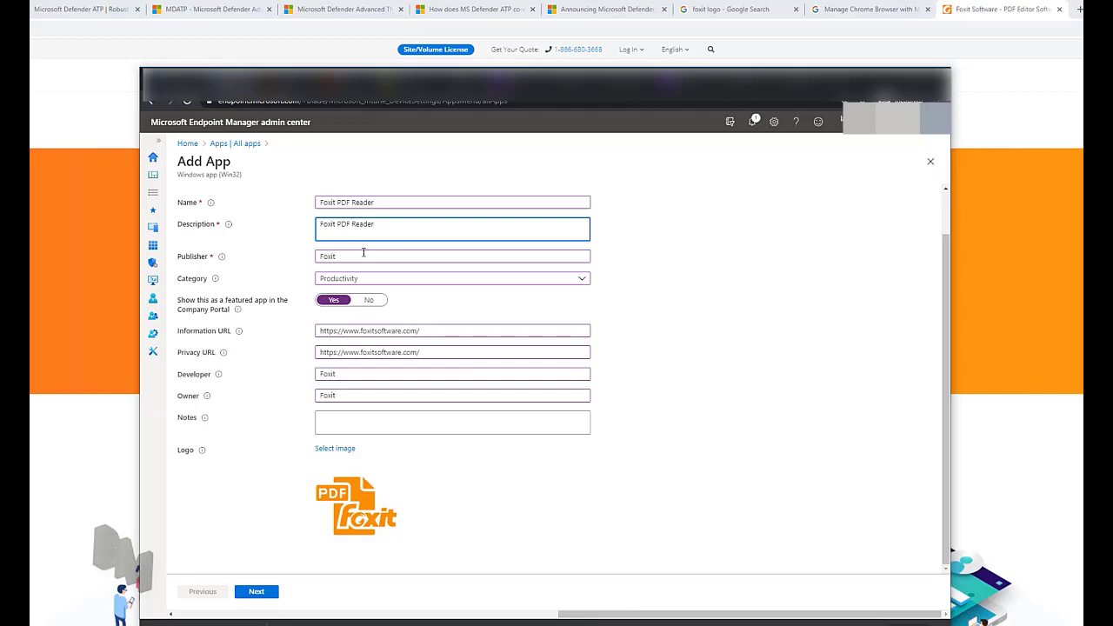
# Copy the description text Foxit PDF Reader into the notes and continue to the program settings
pyautogui.click(356, 424)
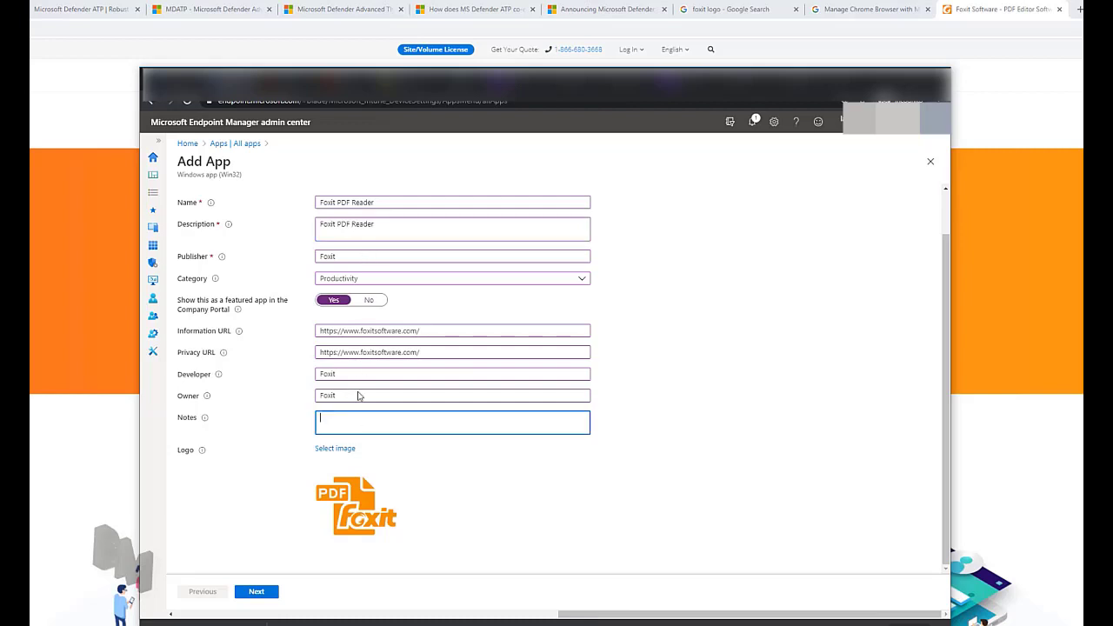
pyautogui.moveTo(372, 231); pyautogui.dragTo(305, 229)
pyautogui.hotkey('ctrl', 'c')
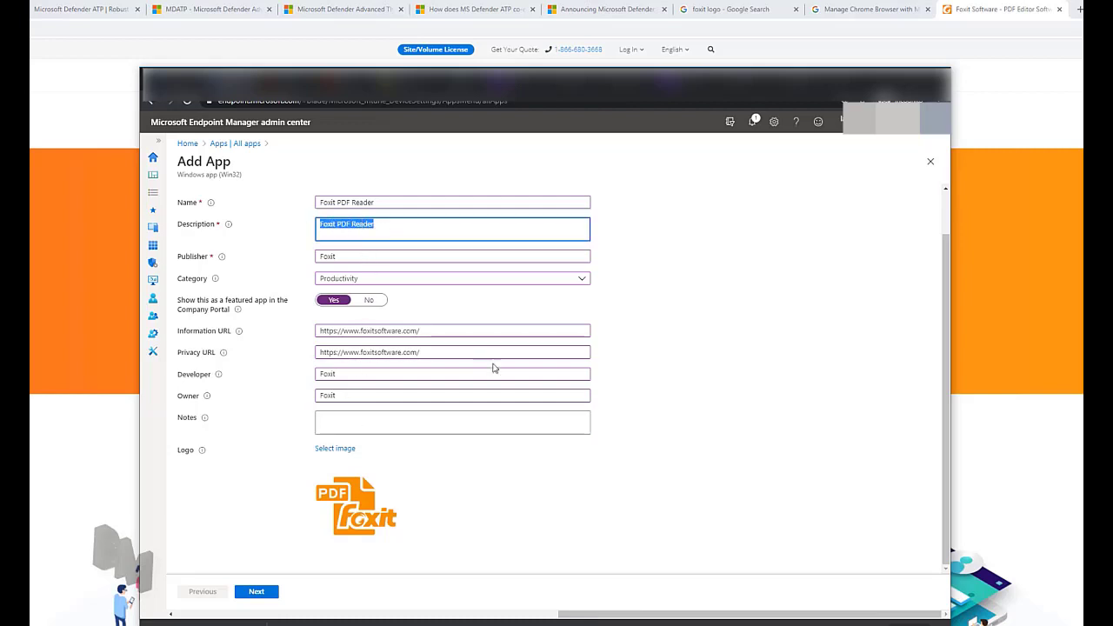
pyautogui.click(365, 423)
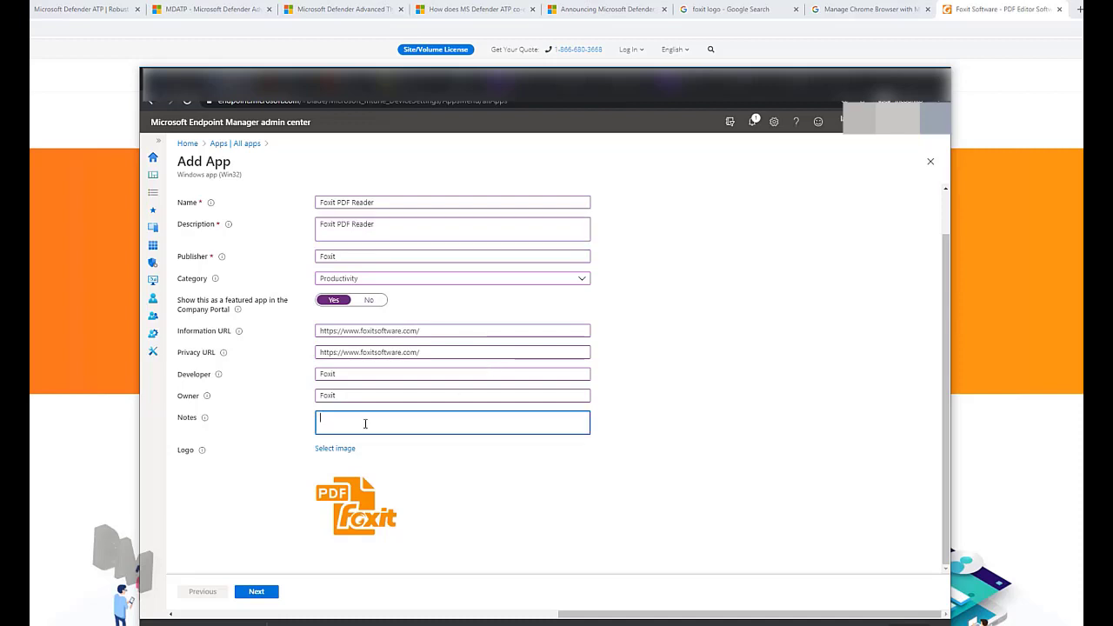
pyautogui.hotkey('ctrl', 'v')
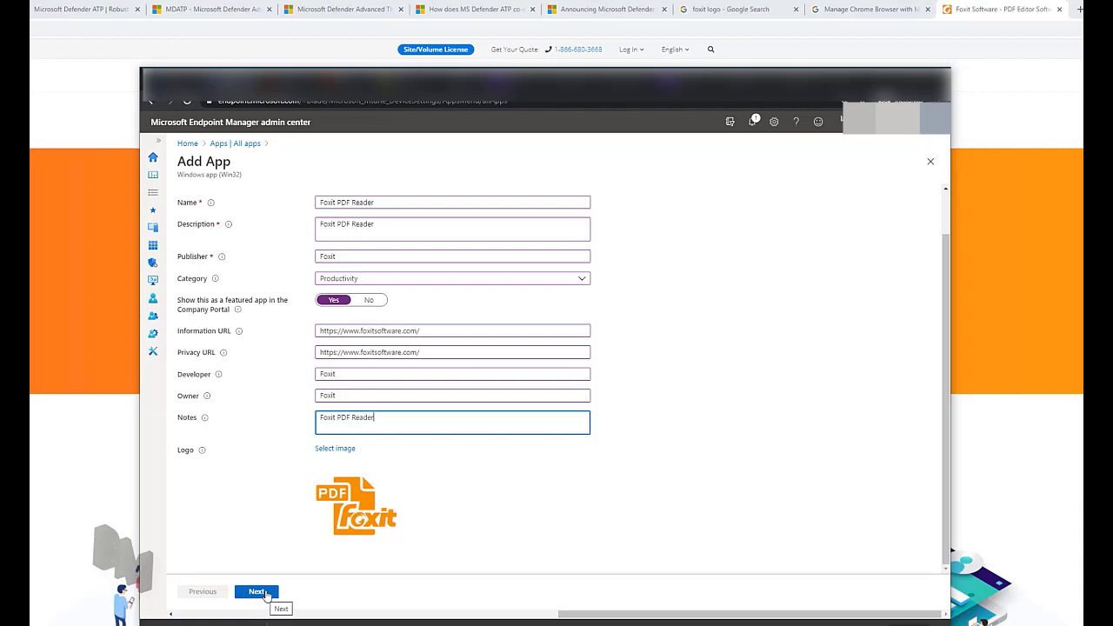
pyautogui.click(261, 593)
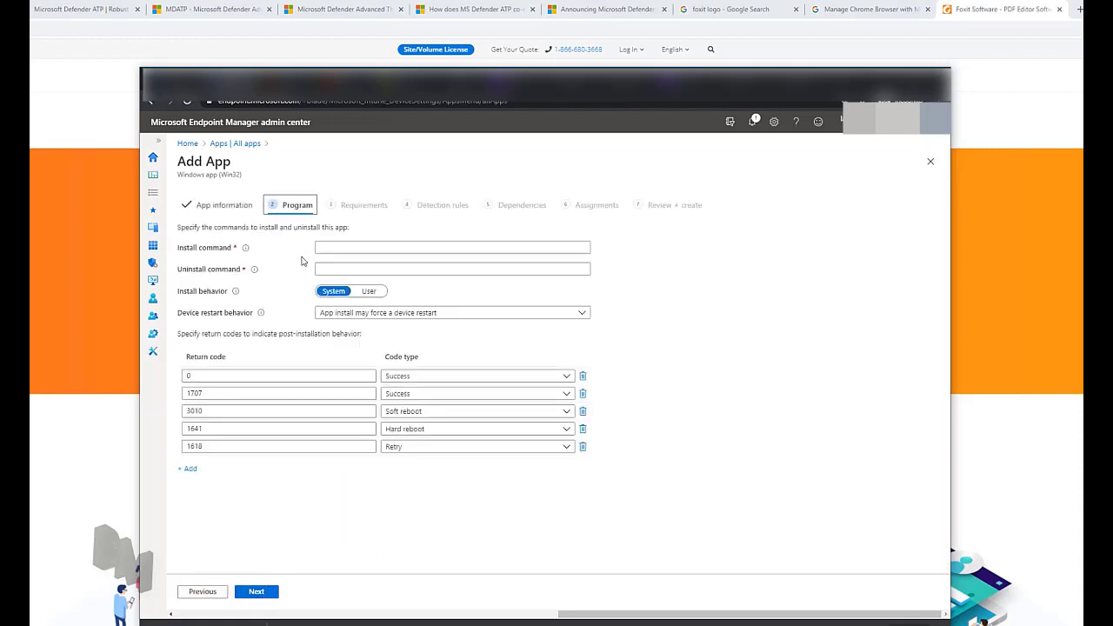
# Set the install command to Install.cmd and the uninstall command to Uninstall.cmd
pyautogui.click(342, 247)
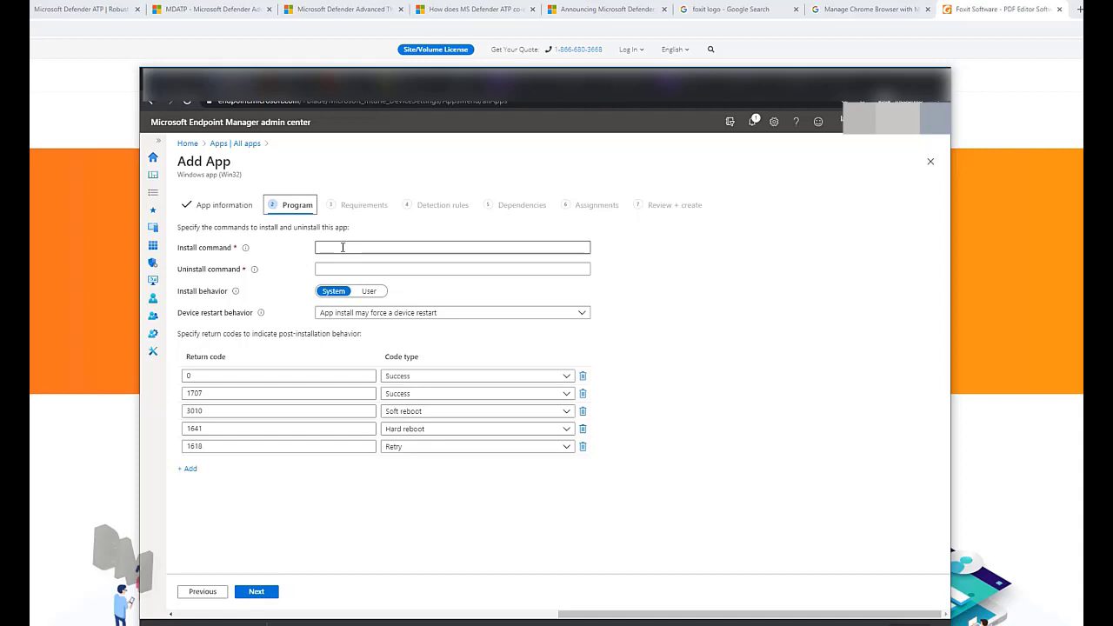
pyautogui.click(343, 247)
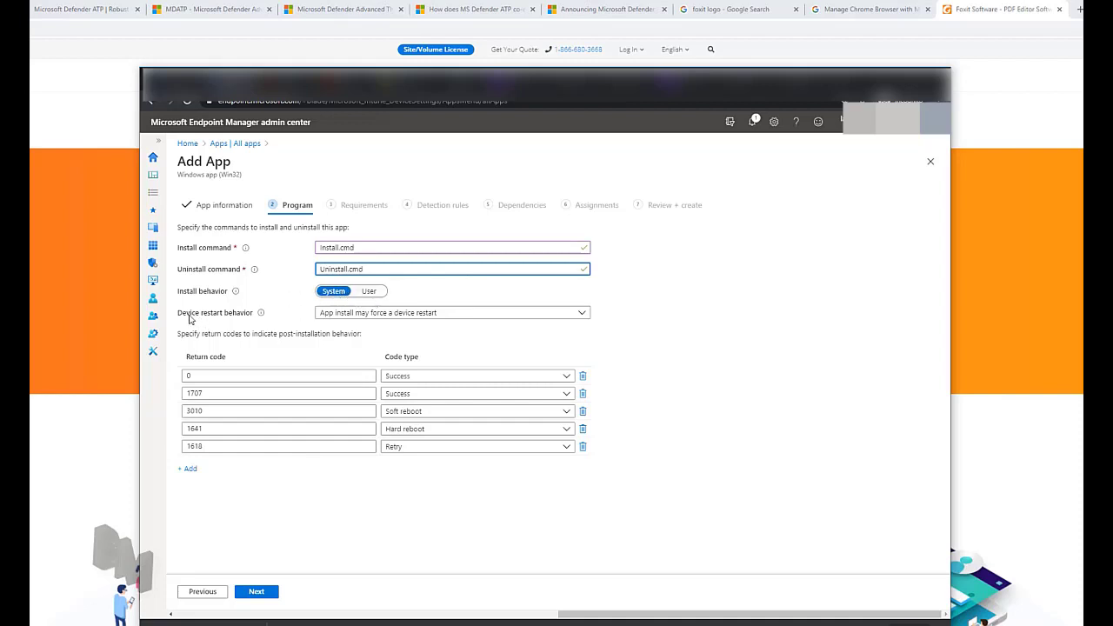
# Set the device restart behavior to No specific action and continue to the requirements
pyautogui.moveTo(256, 317)
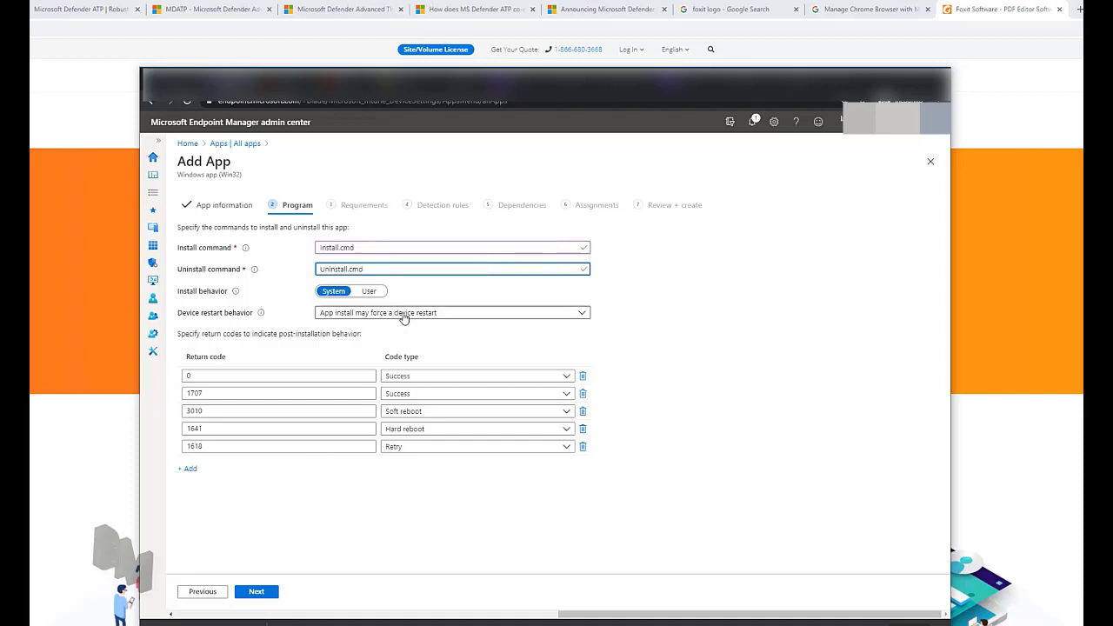
pyautogui.click(462, 314)
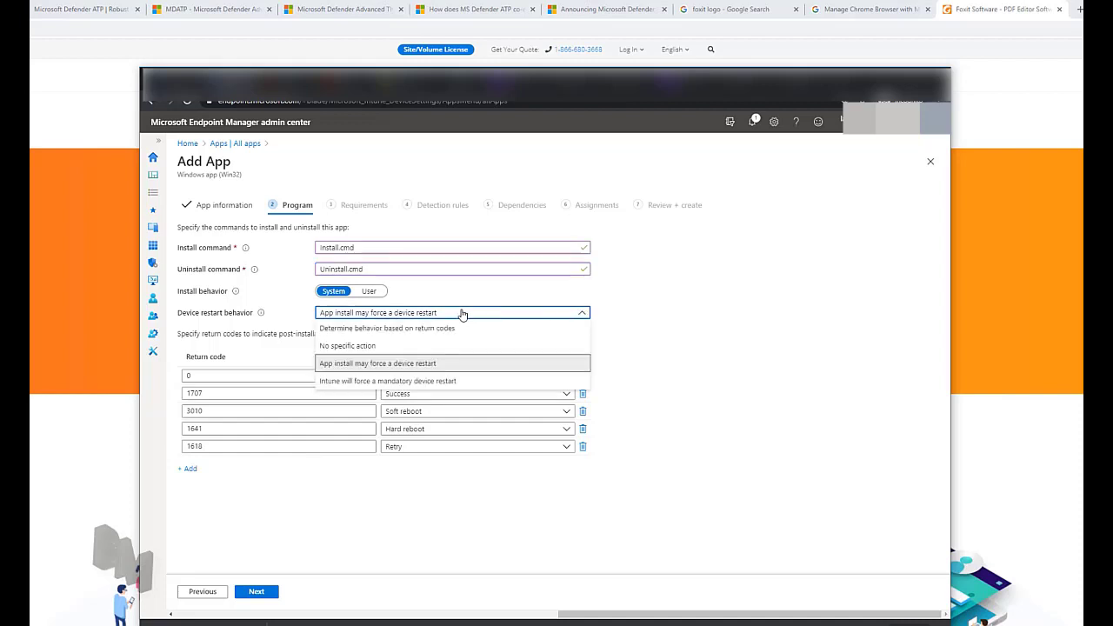
pyautogui.click(388, 346)
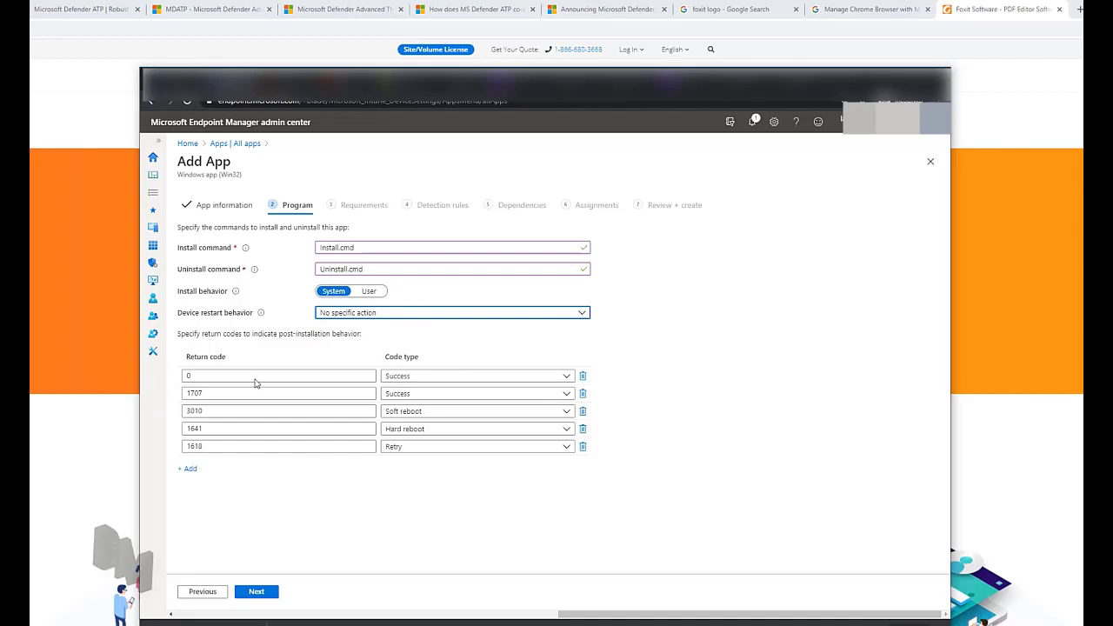
pyautogui.click(258, 592)
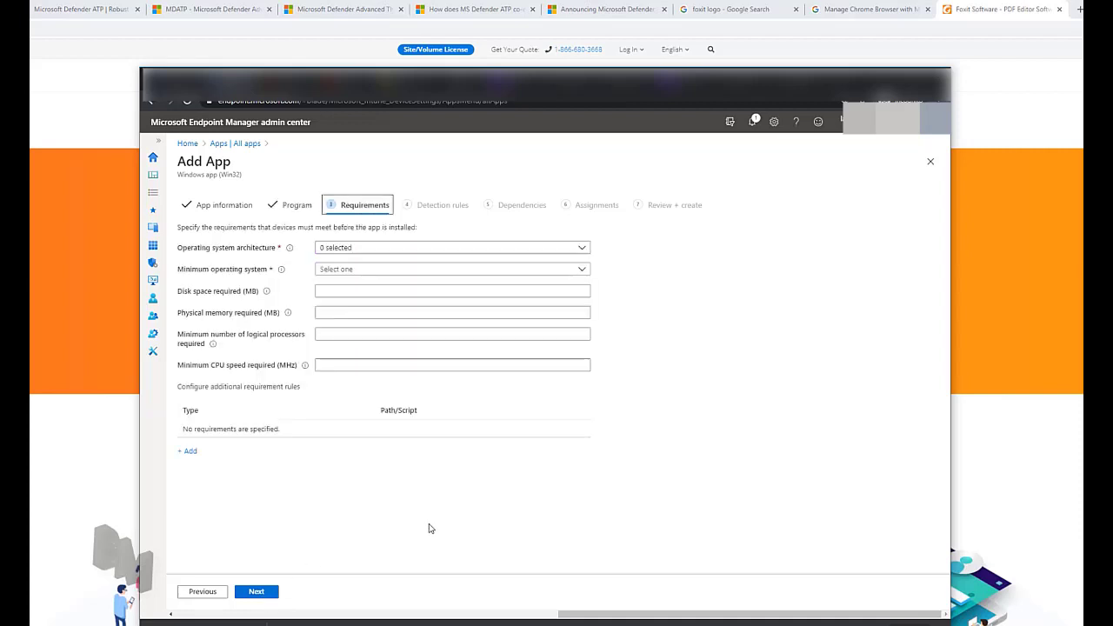
# Require a 64-bit operating system with Windows 10 1903 as the minimum version and continue to the detection rules
pyautogui.click(351, 249)
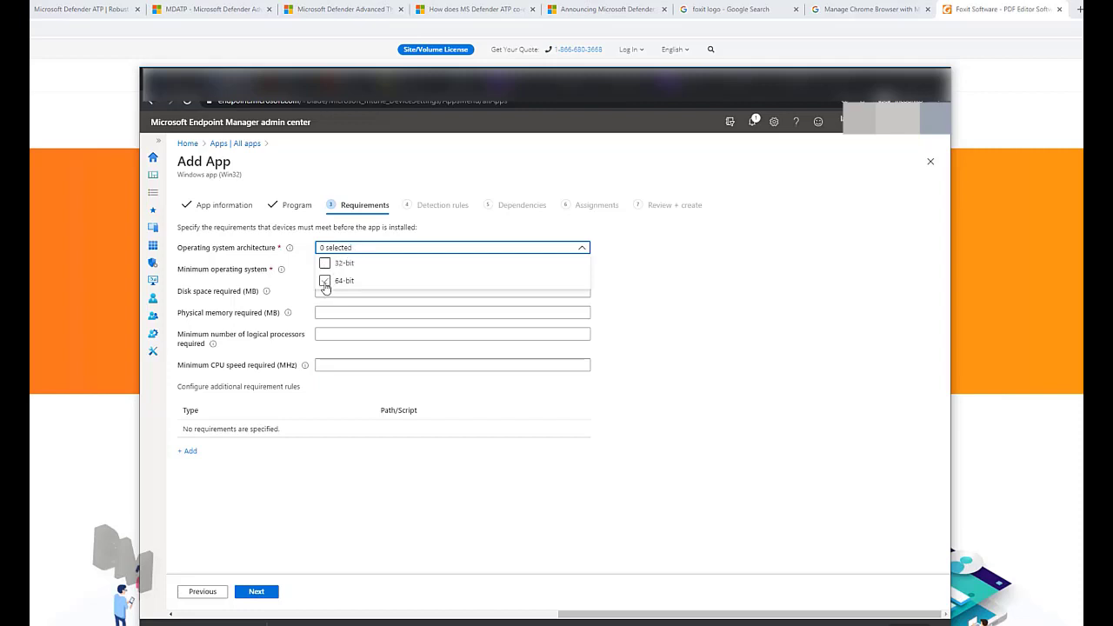
pyautogui.click(324, 282)
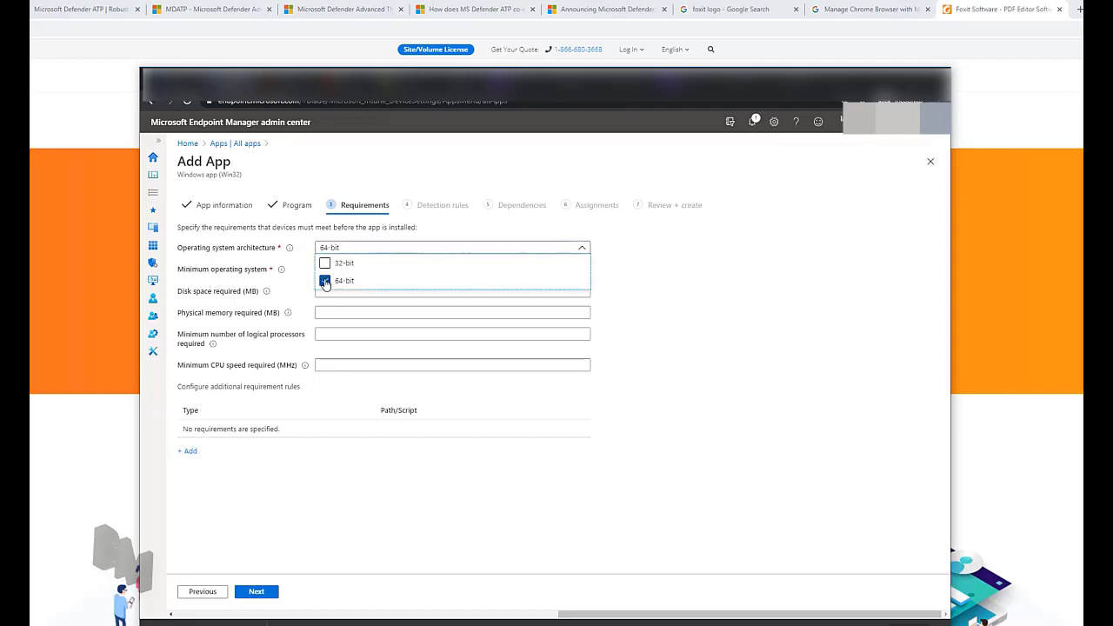
pyautogui.click(681, 286)
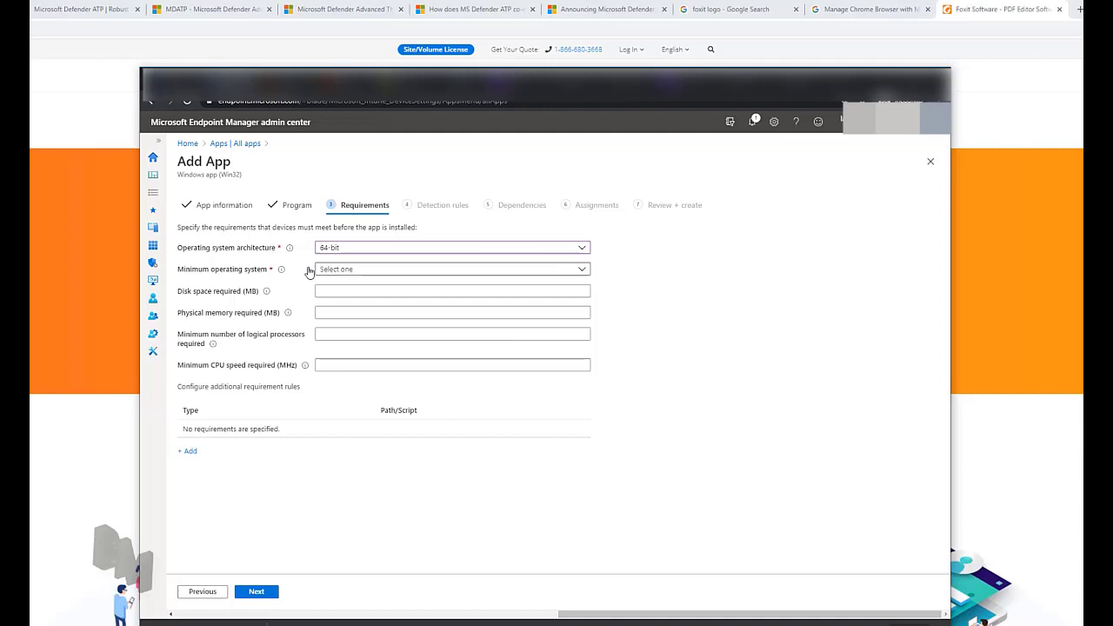
pyautogui.click(385, 271)
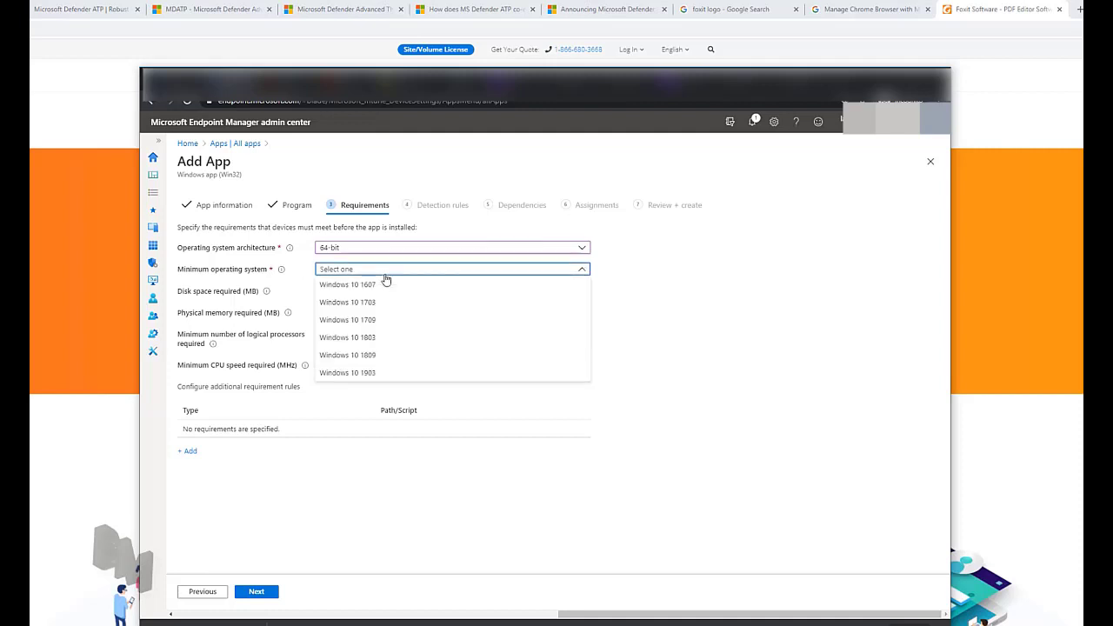
pyautogui.click(428, 373)
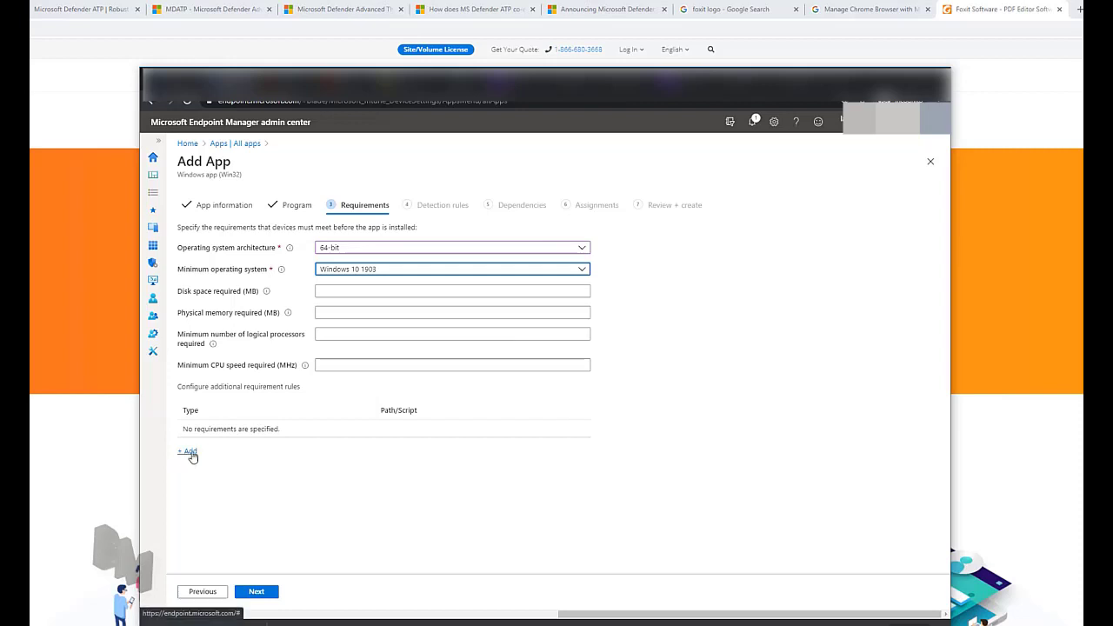
pyautogui.click(266, 593)
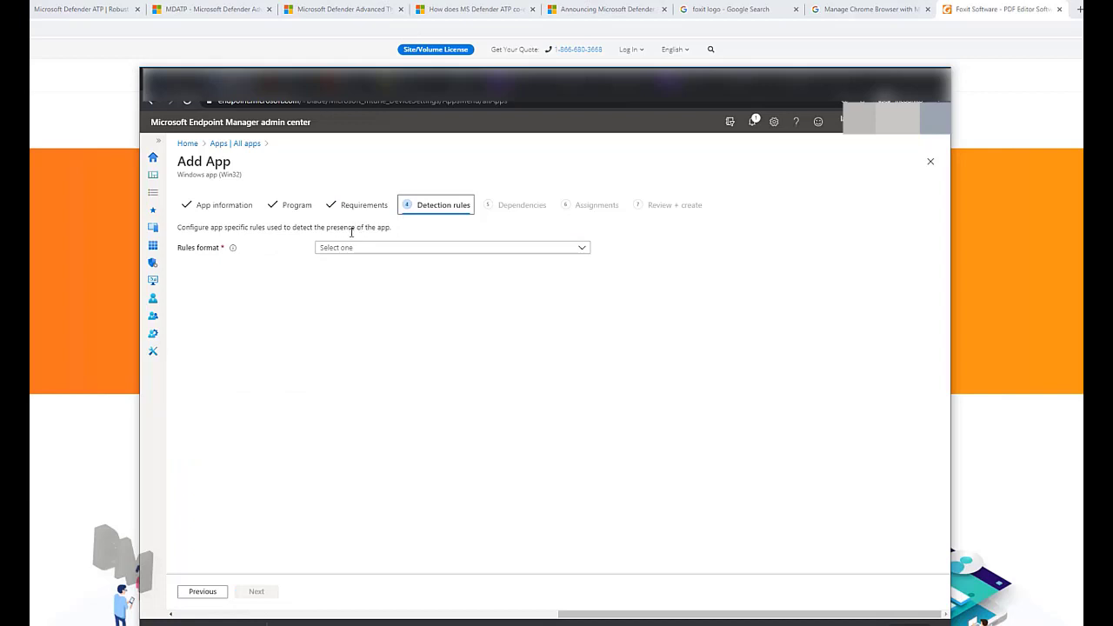
# Choose to manually configure detection rules and add a rule of type Registry
pyautogui.click(419, 251)
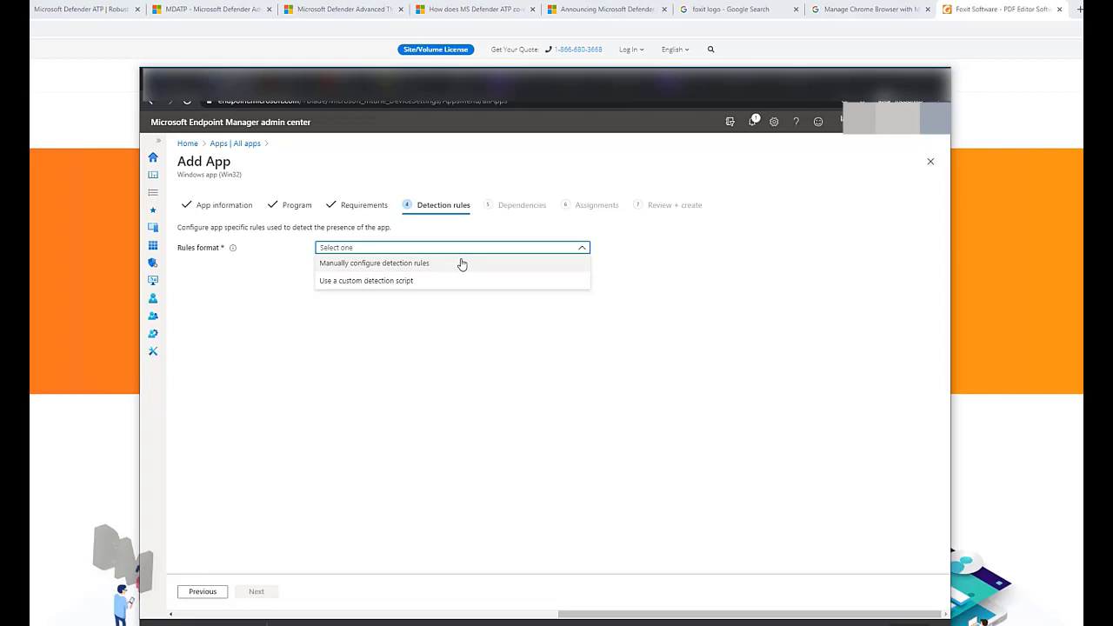
pyautogui.click(462, 265)
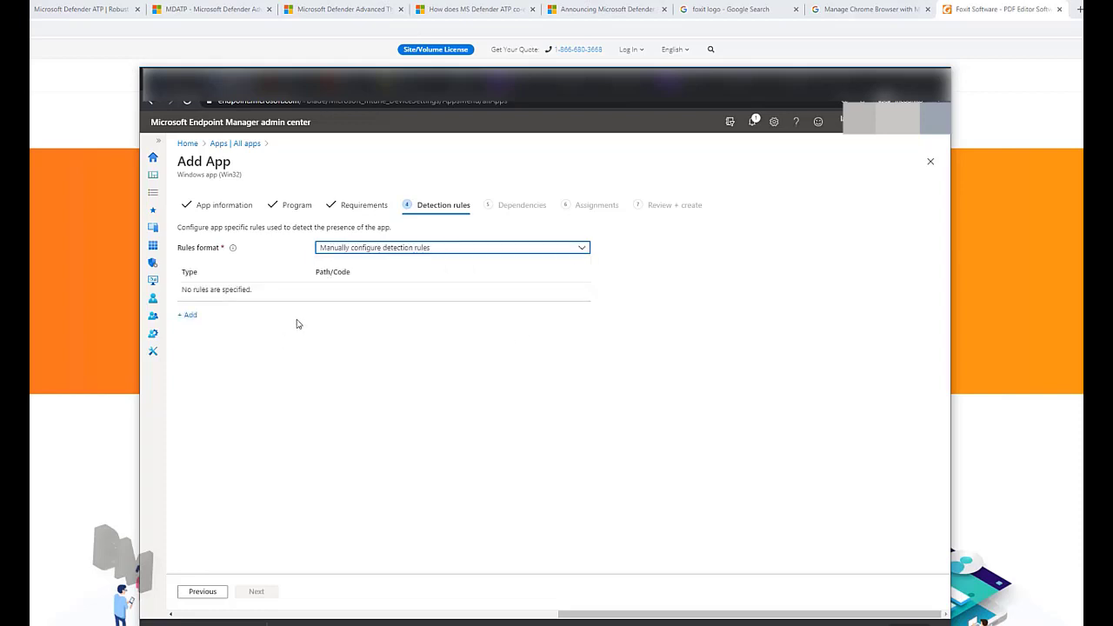
pyautogui.click(187, 317)
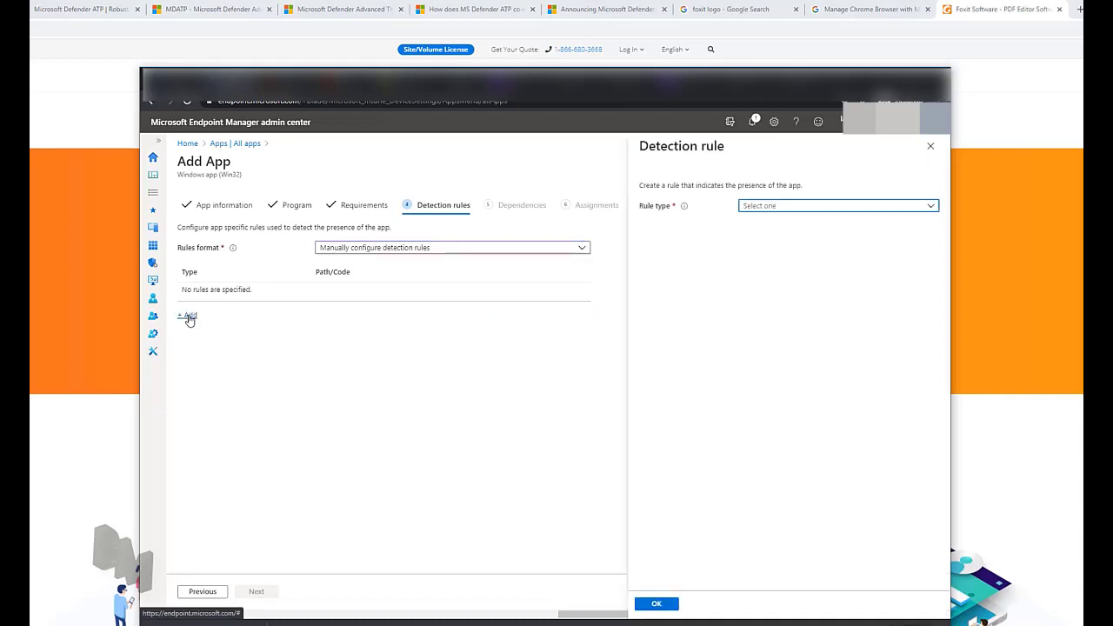
pyautogui.click(789, 206)
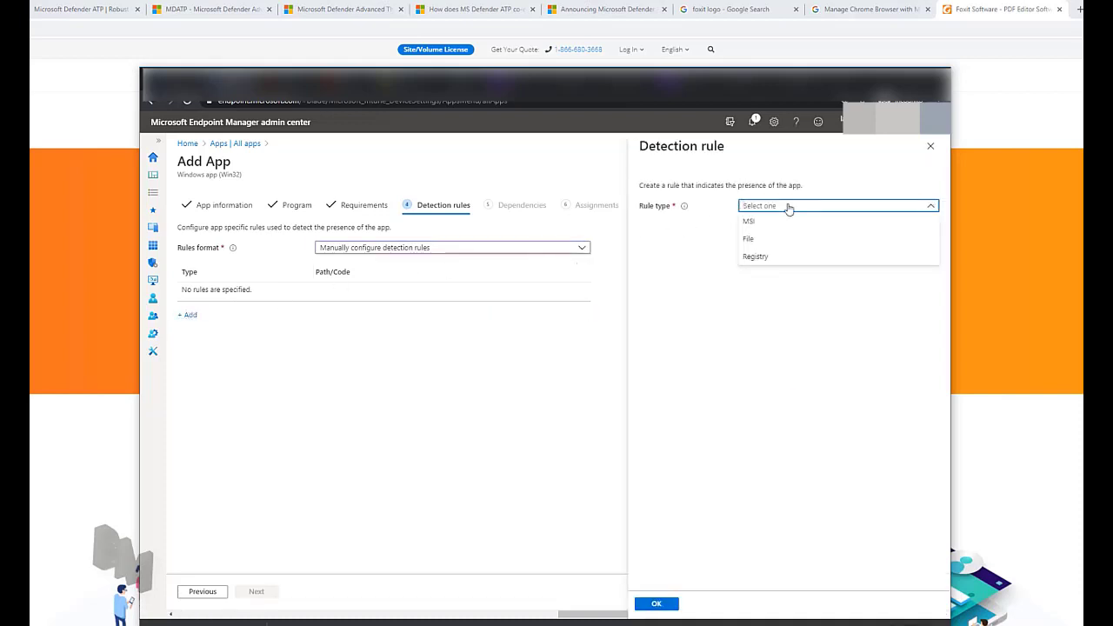
pyautogui.click(783, 259)
# Set the registry rule's detection method to Key exists
pyautogui.click(787, 241)
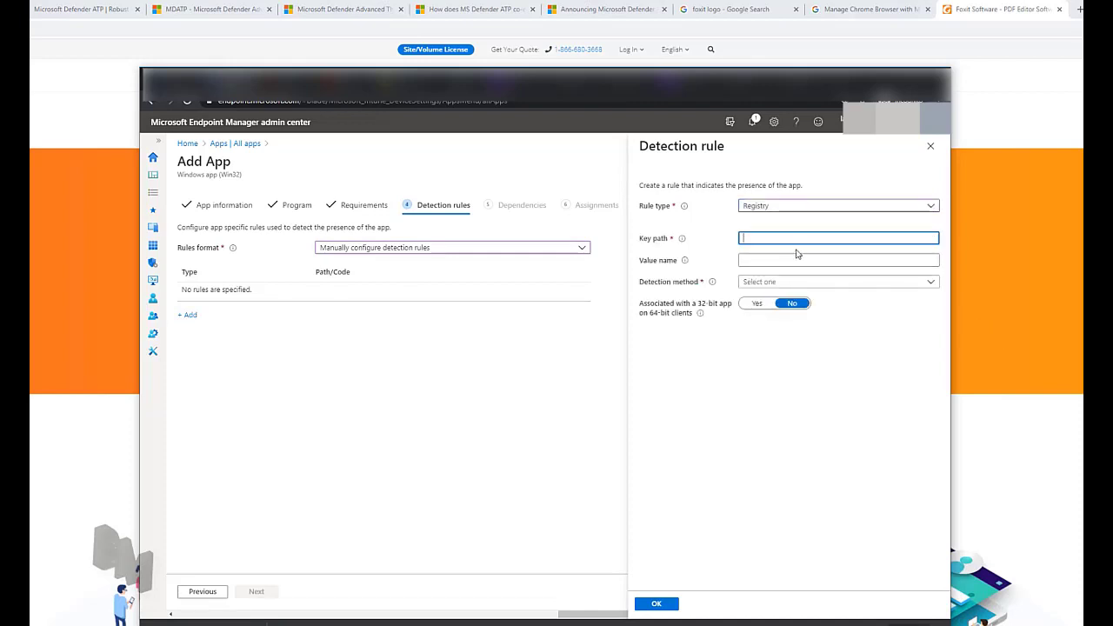
pyautogui.moveTo(683, 241)
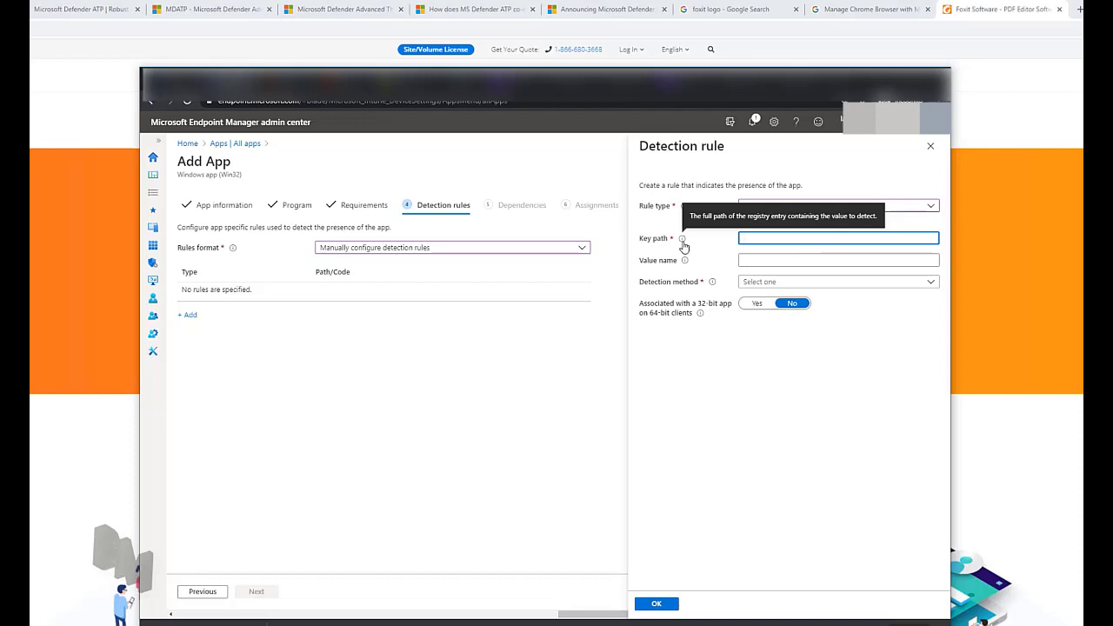
pyautogui.moveTo(683, 263)
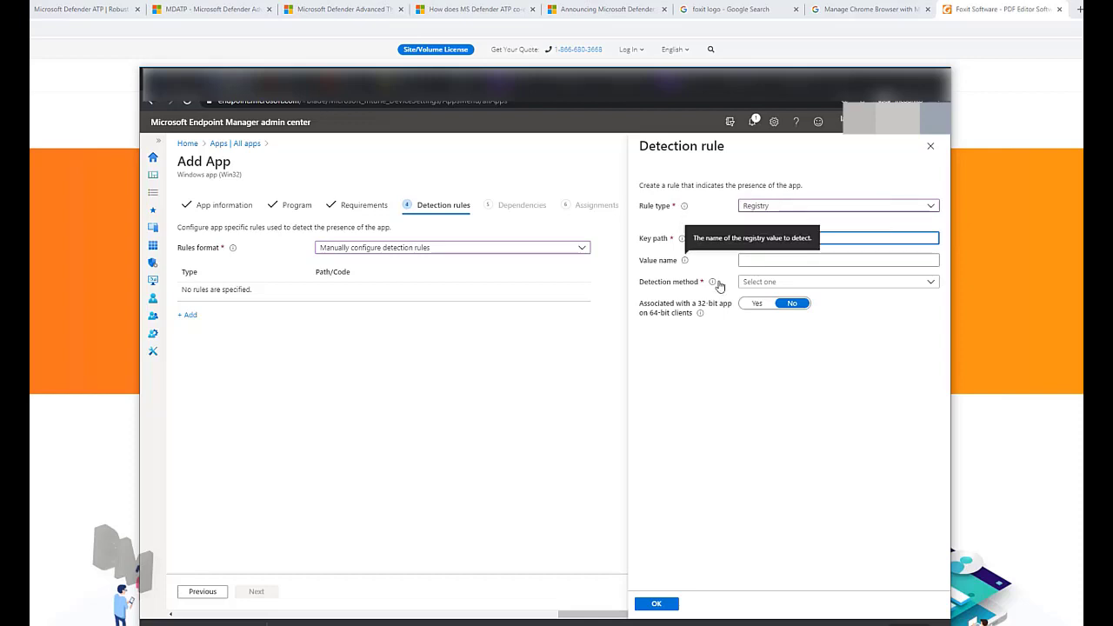
pyautogui.click(785, 283)
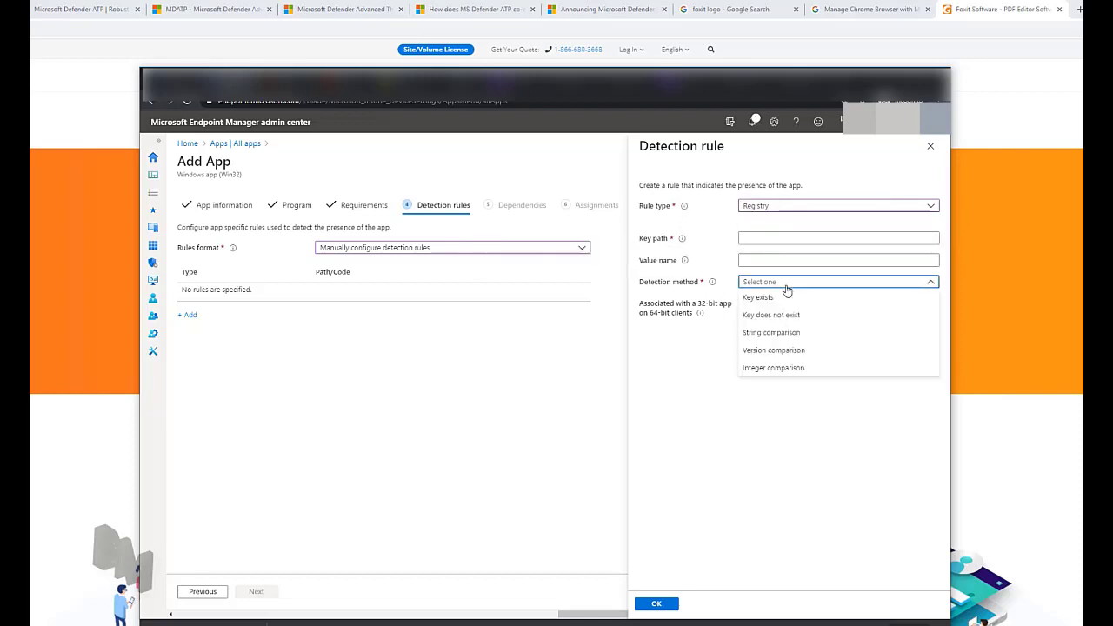
pyautogui.click(770, 298)
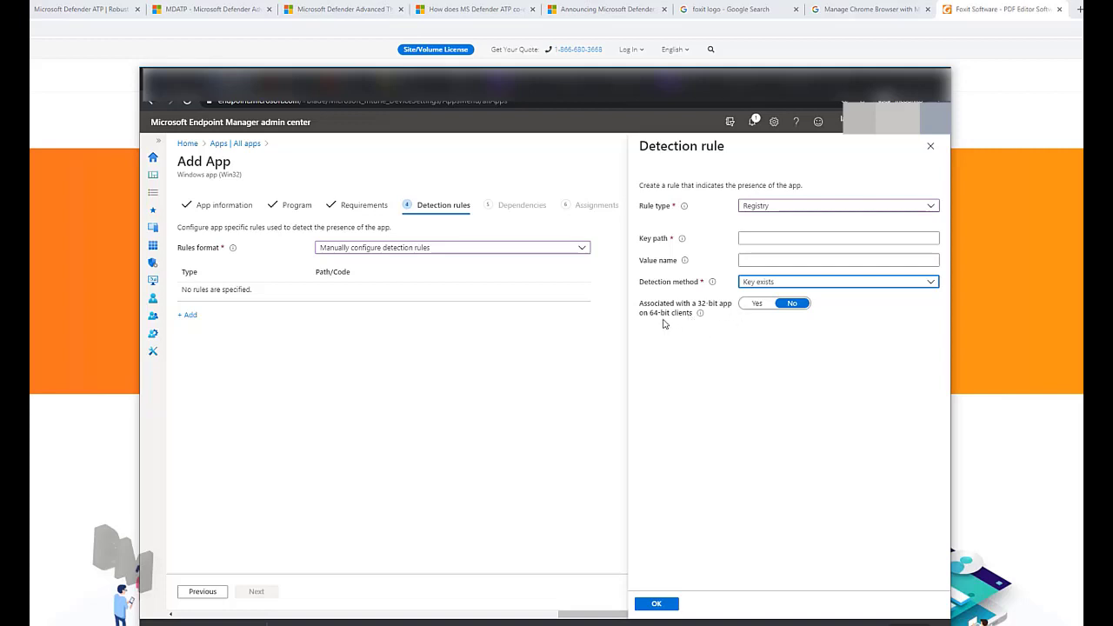
# Associate the rule with a 32-bit app on 64-bit clients and copy the key name of Foxit Reader_is1 in Registry Editor
pyautogui.moveTo(700, 315)
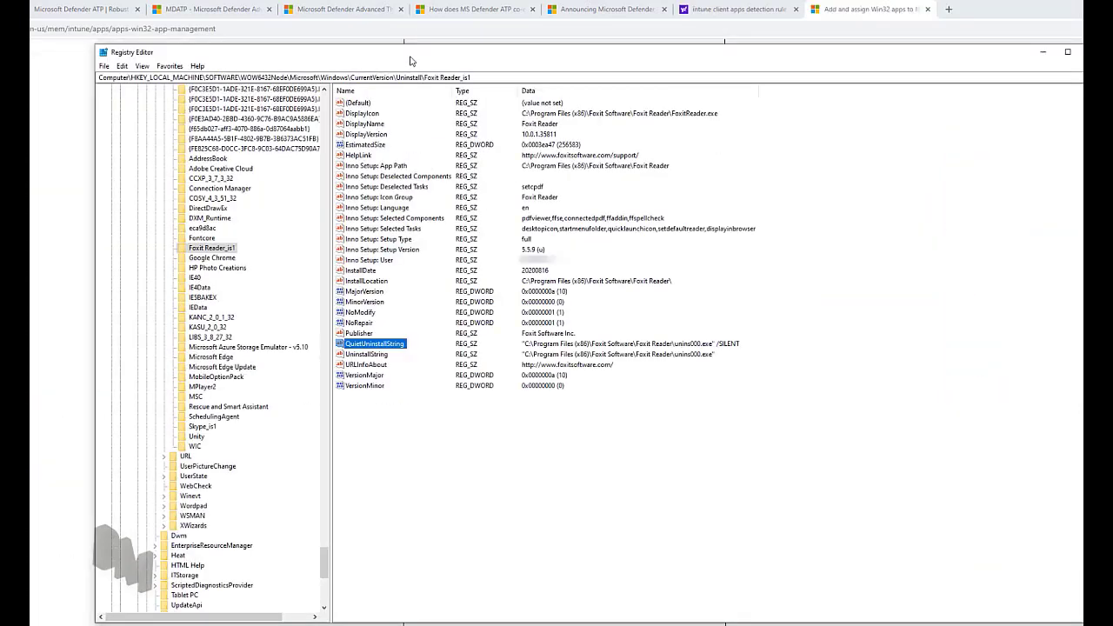
pyautogui.rightClick(229, 253)
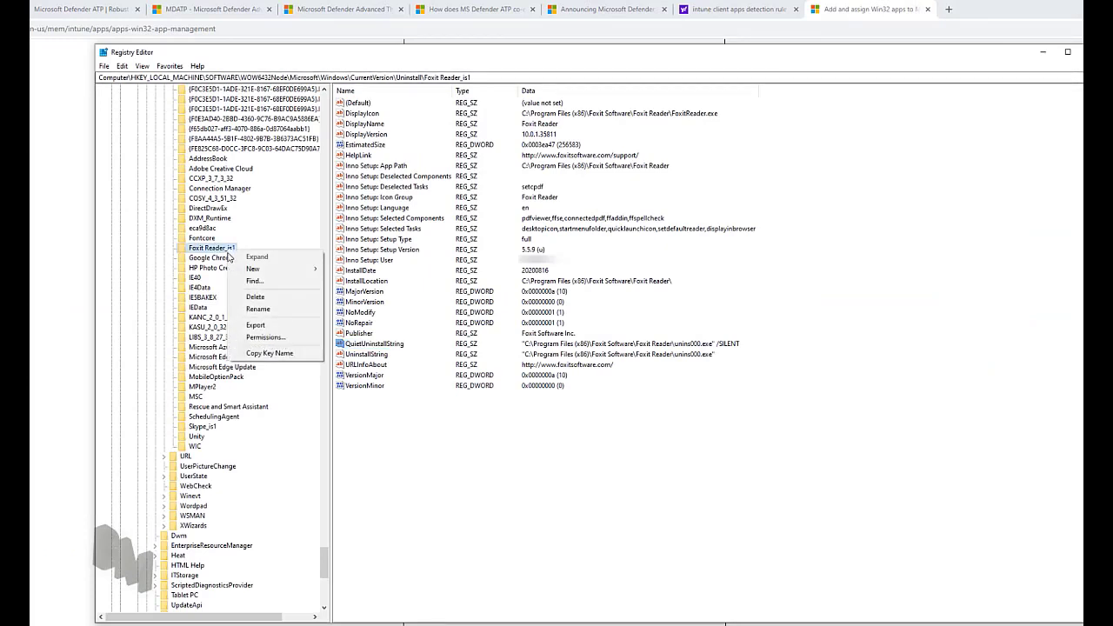
pyautogui.click(273, 353)
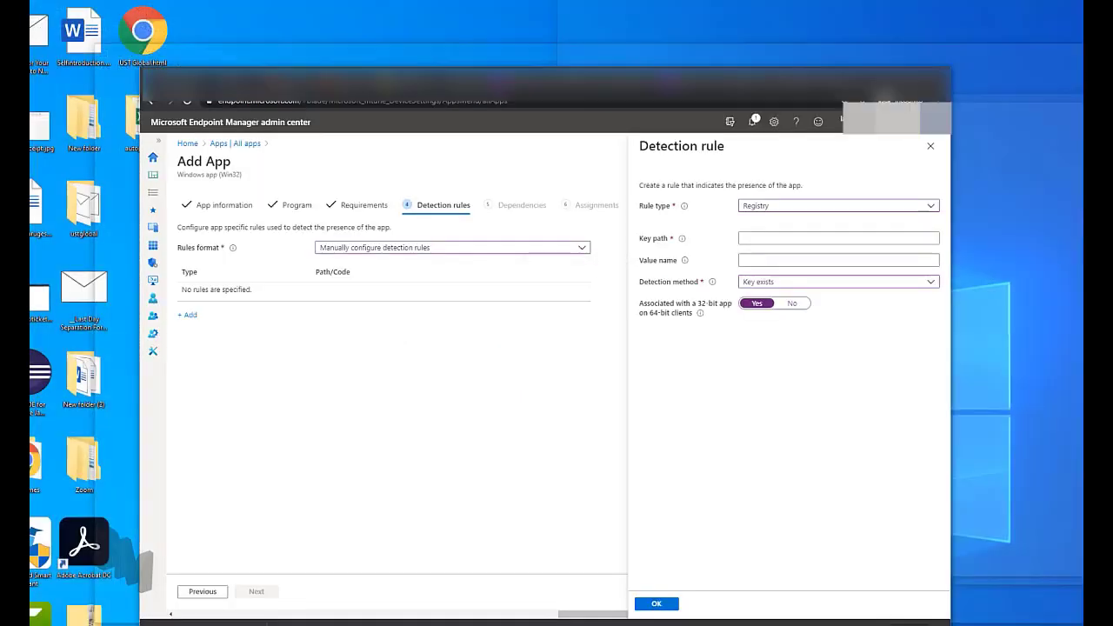
# Paste the copied Foxit Reader_is1 registry path as the detection rule's key path
pyautogui.click(757, 237)
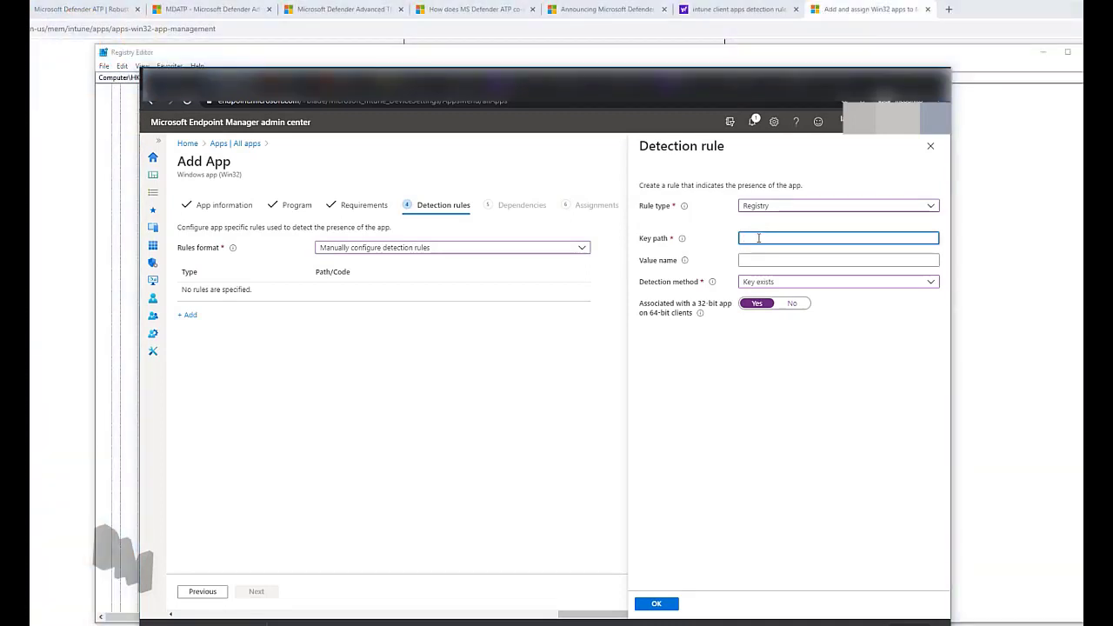
pyautogui.rightClick(758, 237)
pyautogui.click(789, 321)
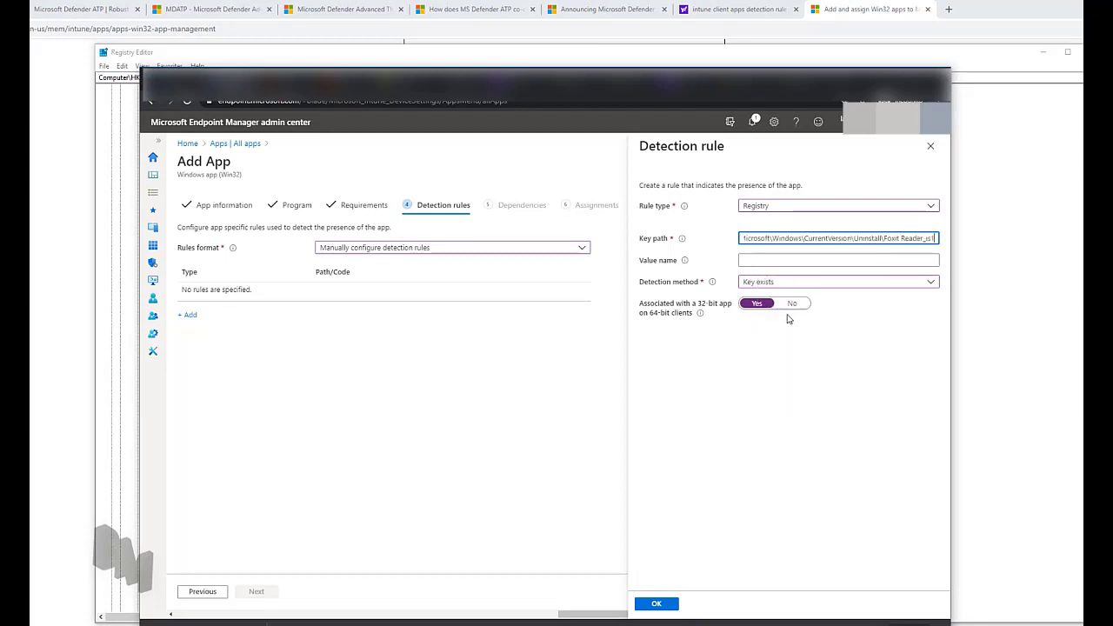
# Prefix the key path with Computer\ so that it begins with Computer\HKEY_LOCAL_MACHINE\SOFTWARE\WOW6432Node
pyautogui.click(827, 260)
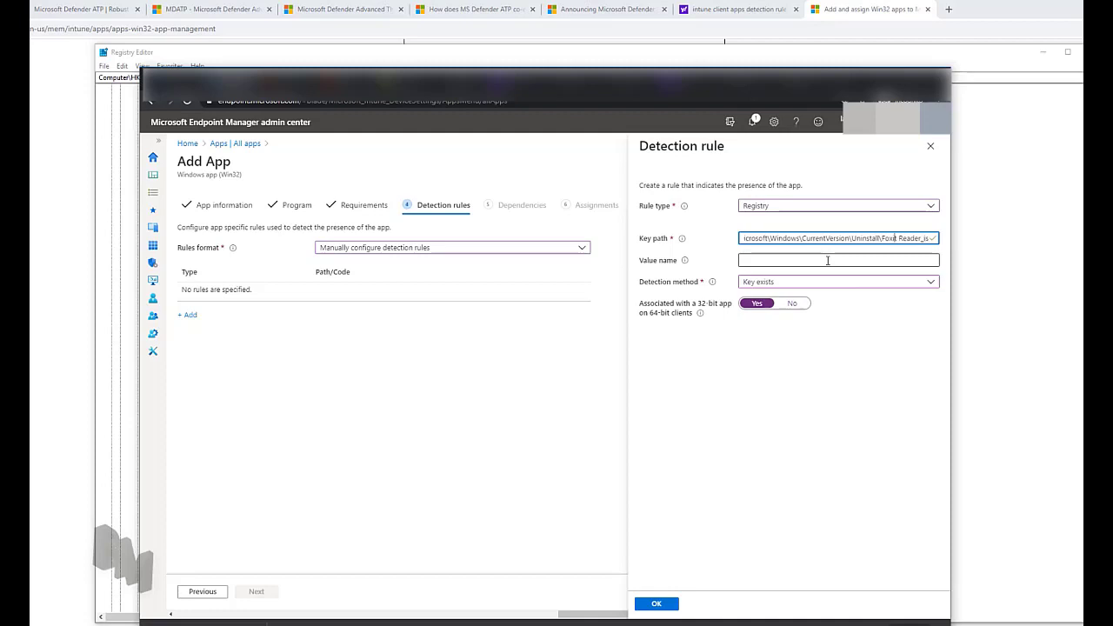
pyautogui.press('Left')
pyautogui.press('Left')
pyautogui.press('Left')
pyautogui.press('Left')
pyautogui.press('Left')
pyautogui.press('Left')
pyautogui.press('Left')
pyautogui.press('Left')
pyautogui.press('Left')
pyautogui.press('Left')
pyautogui.press('Left')
pyautogui.press('Left')
pyautogui.press('Left')
pyautogui.press('Left')
pyautogui.press('Left')
pyautogui.press('Left')
pyautogui.press('Left')
pyautogui.press('Left')
pyautogui.press('Left')
pyautogui.press('Left')
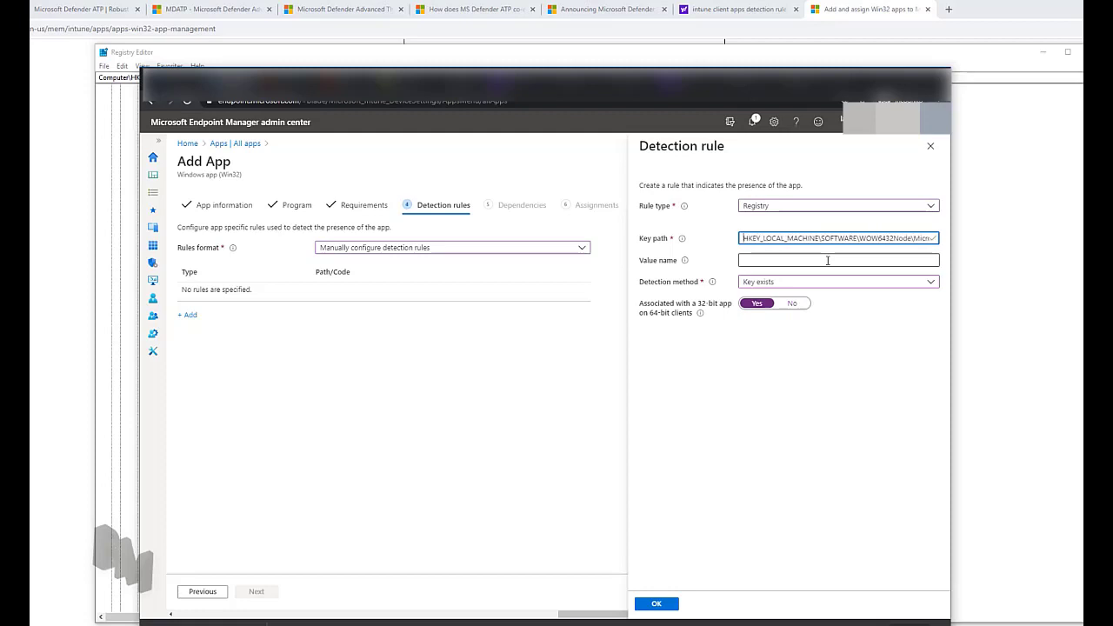
pyautogui.write('C')
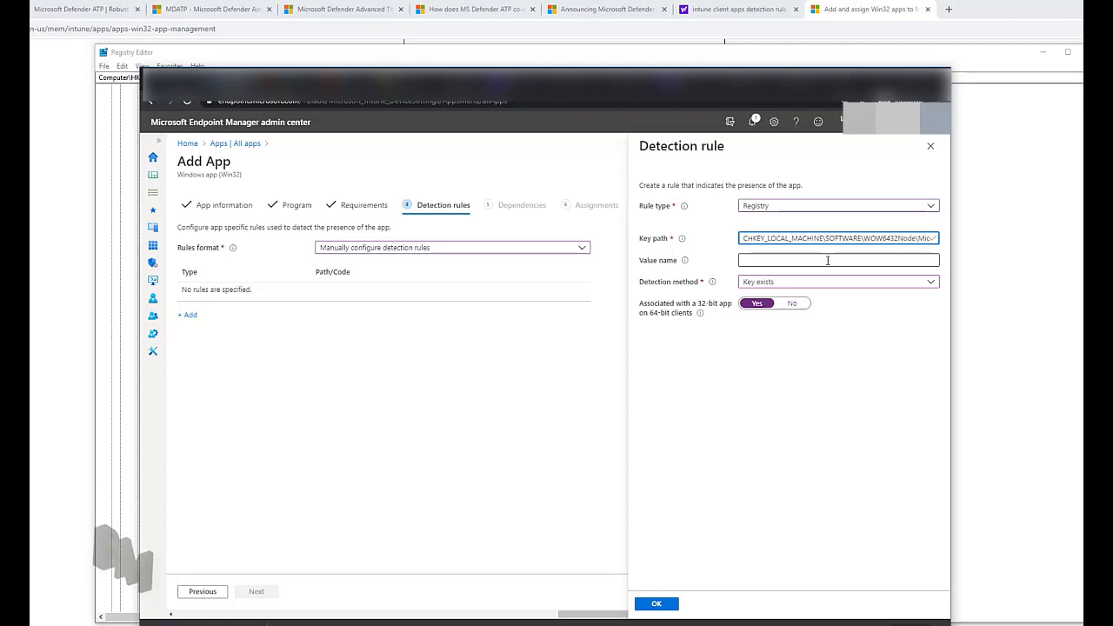
pyautogui.write('omputer')
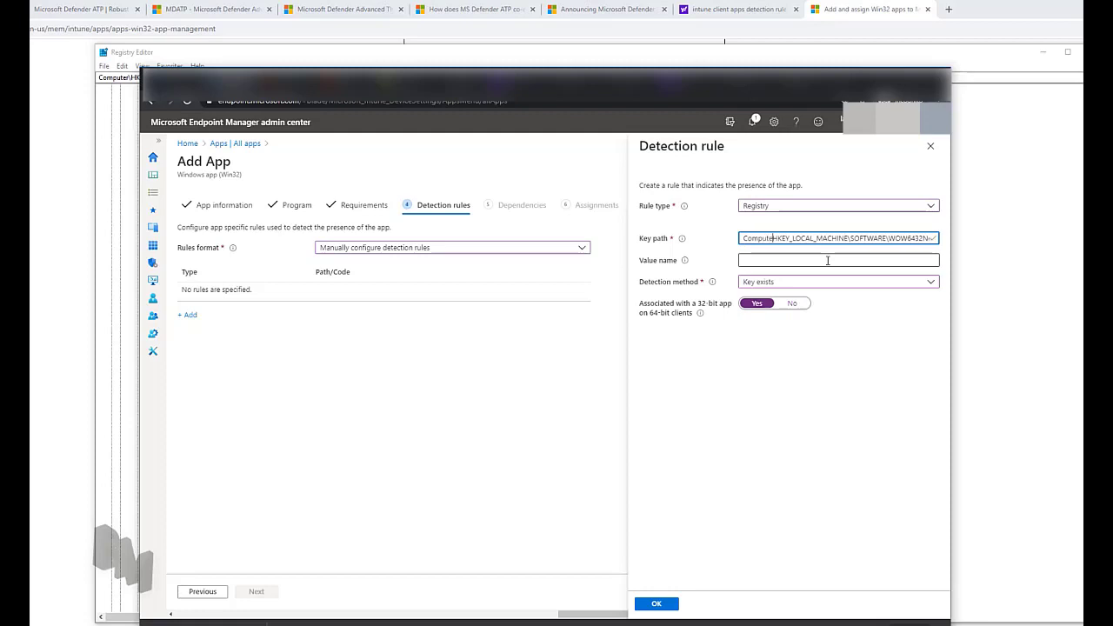
pyautogui.write('\\')
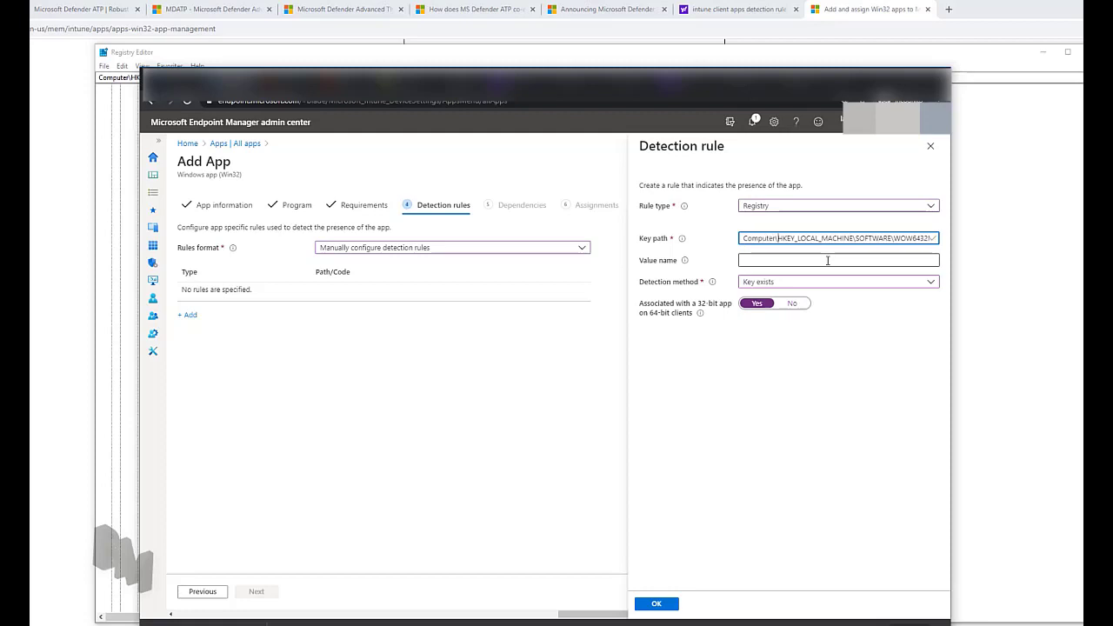
# Look up the DisplayName value of the Foxit Reader_is1 key in Registry Editor and return to the detection rule
pyautogui.click(828, 260)
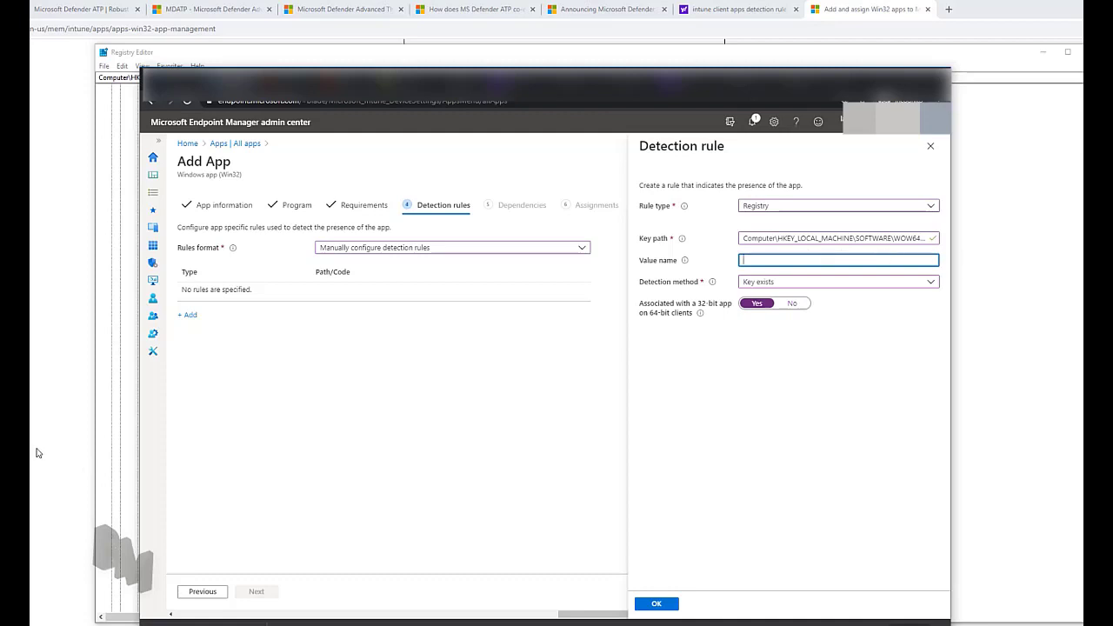
pyautogui.click(111, 452)
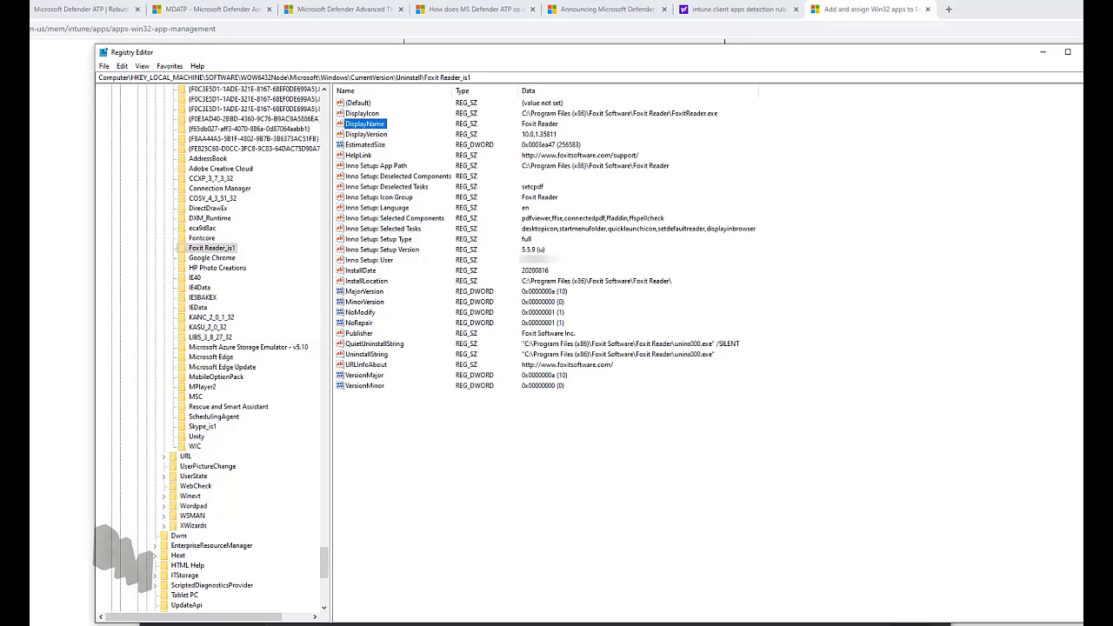
pyautogui.hotkey('alt', 'Tab')
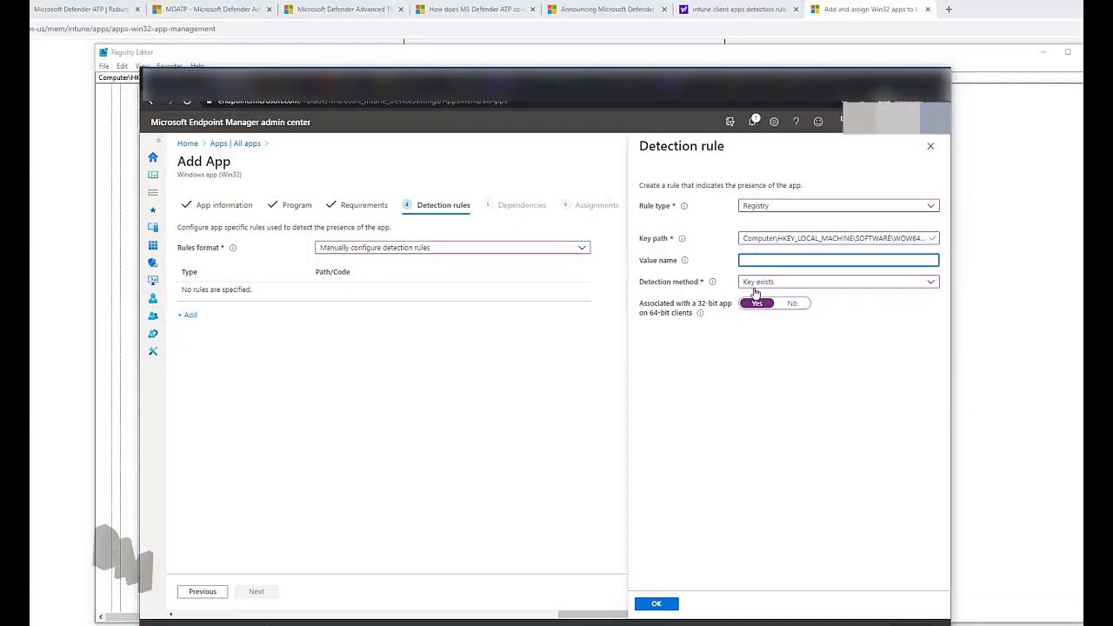
# Set the rule's detection method to String comparison with the operator Equals
pyautogui.click(789, 286)
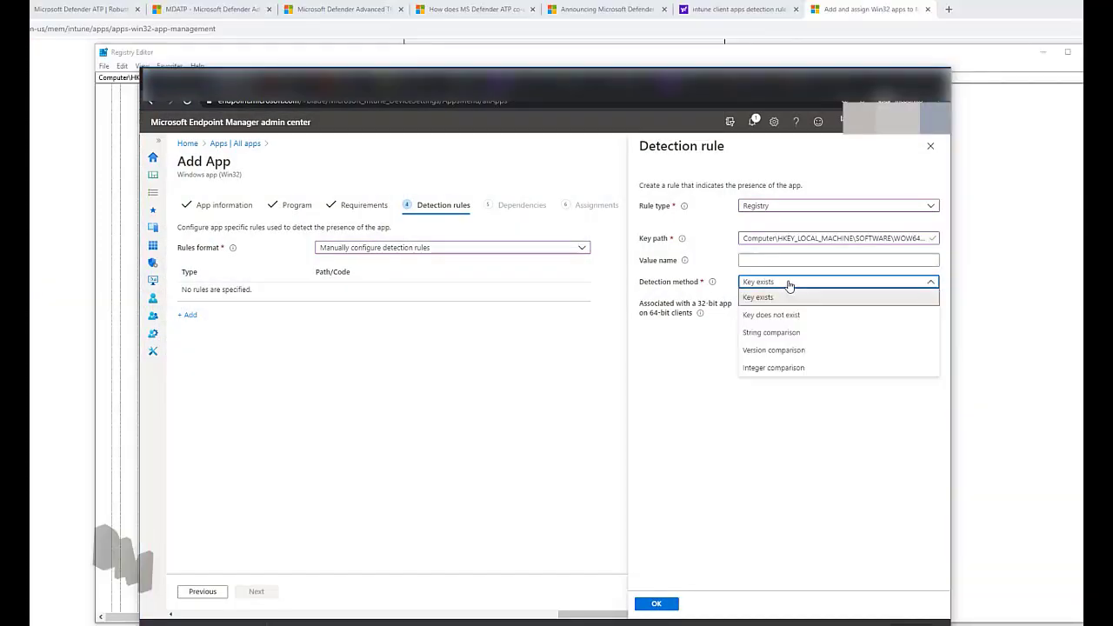
pyautogui.click(793, 339)
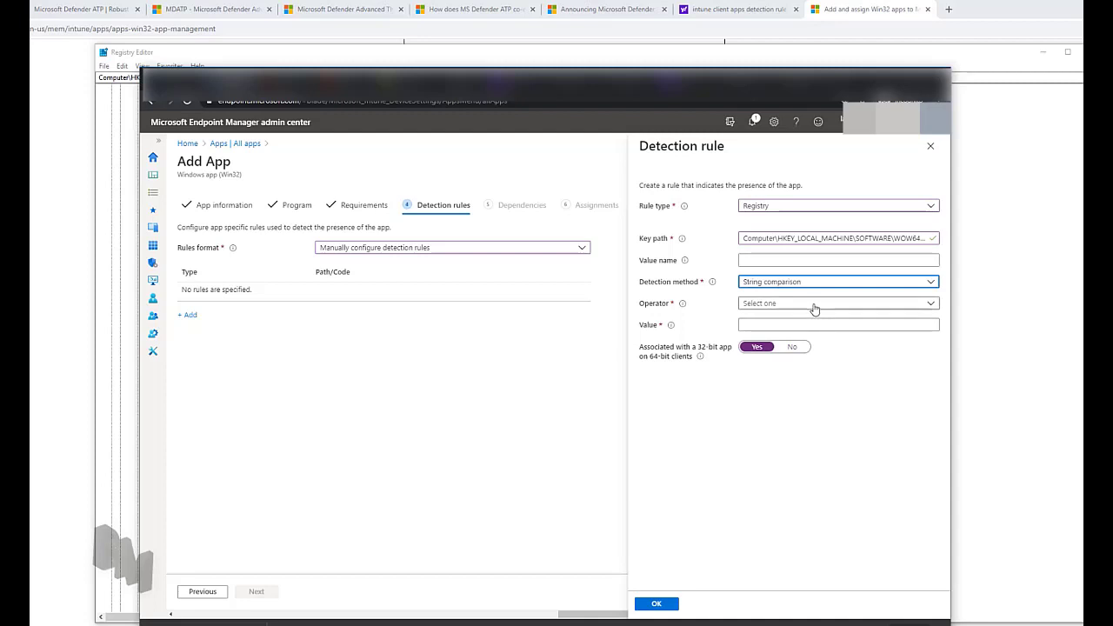
pyautogui.click(813, 307)
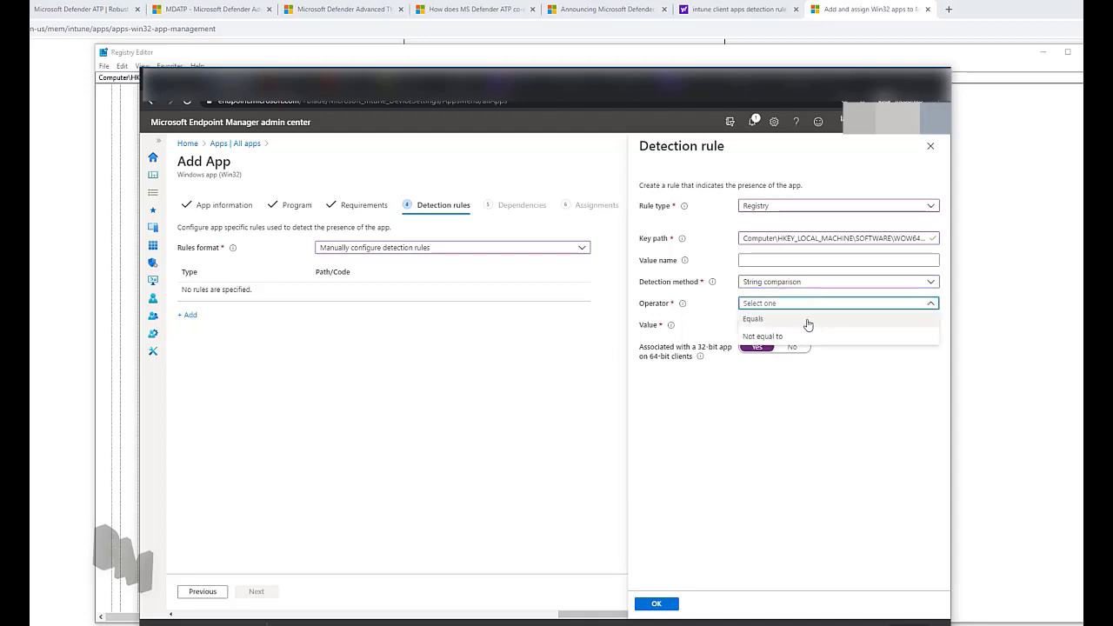
pyautogui.click(807, 321)
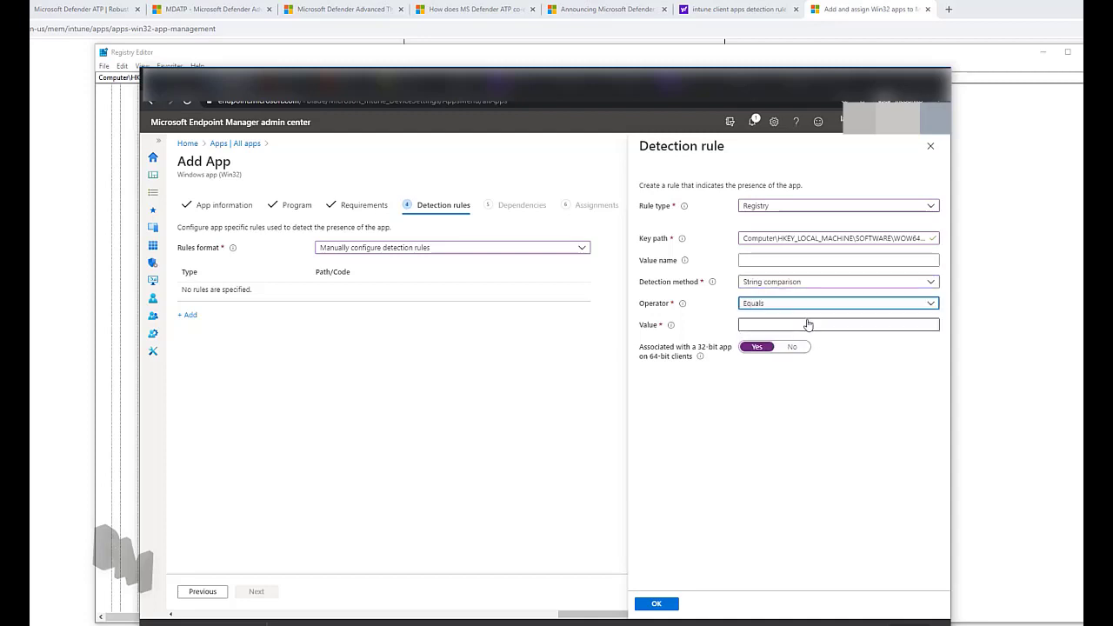
# Enter DisplayName as the value name and Foxit Reader as the comparison value, and save the detection rule
pyautogui.click(758, 324)
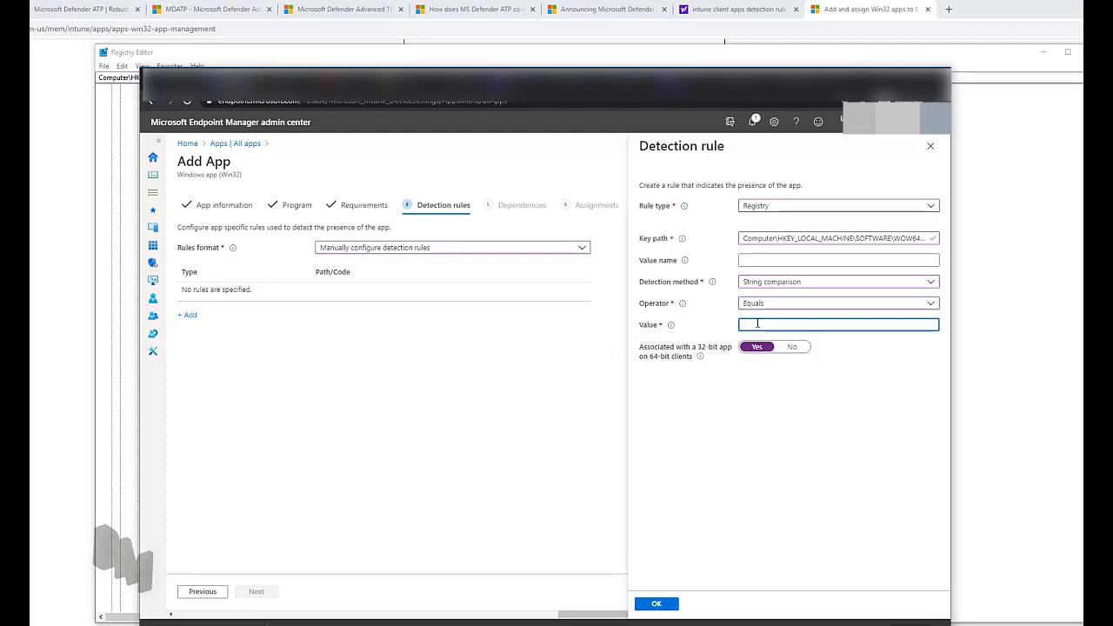
pyautogui.write('Foxit Reader')
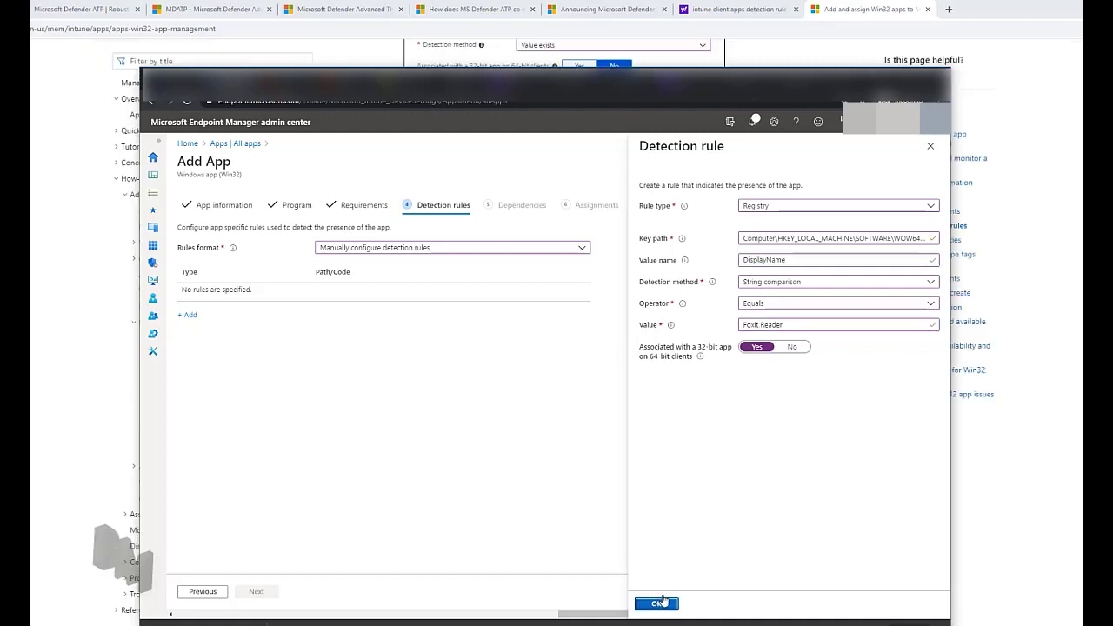
pyautogui.click(658, 603)
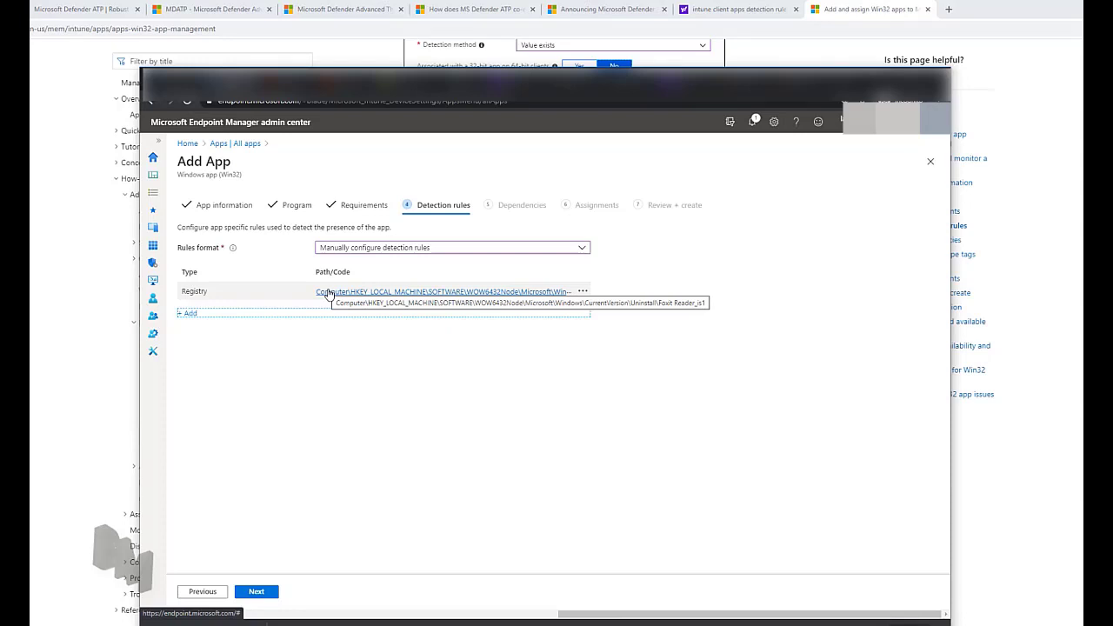
# Continue past the dependencies without adding any and assign the app as required to the FexionDevices group
pyautogui.click(256, 592)
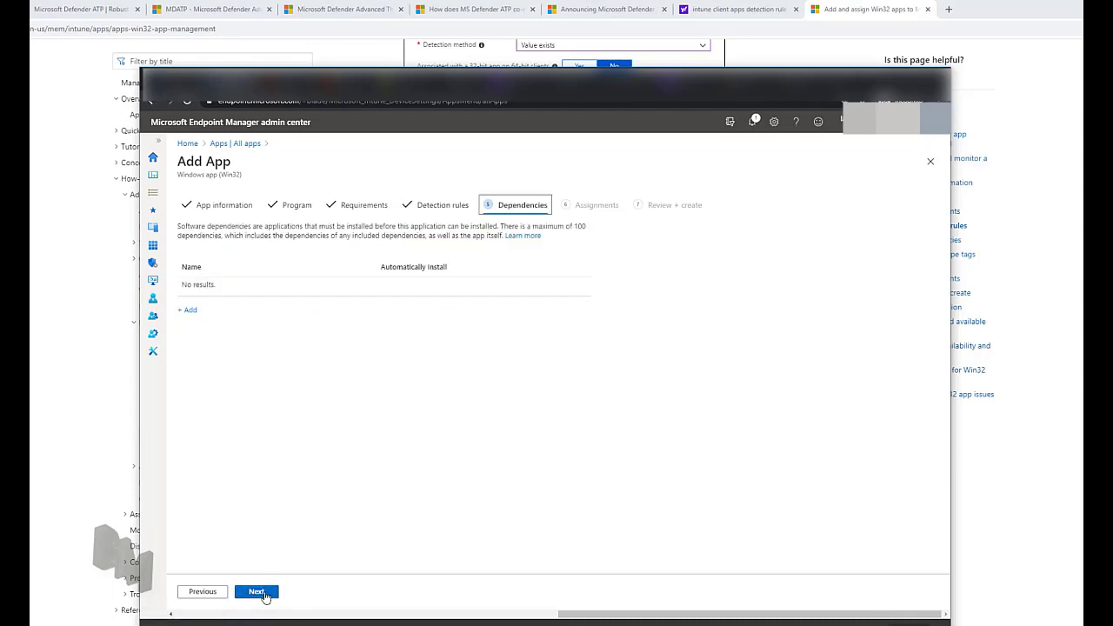
pyautogui.click(256, 591)
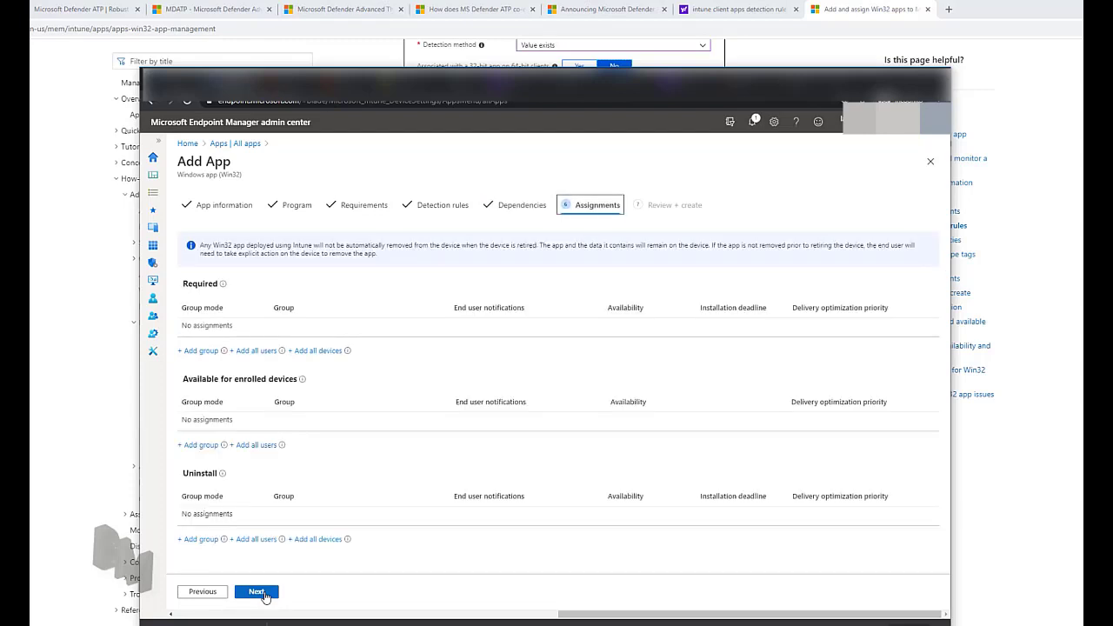
pyautogui.click(200, 356)
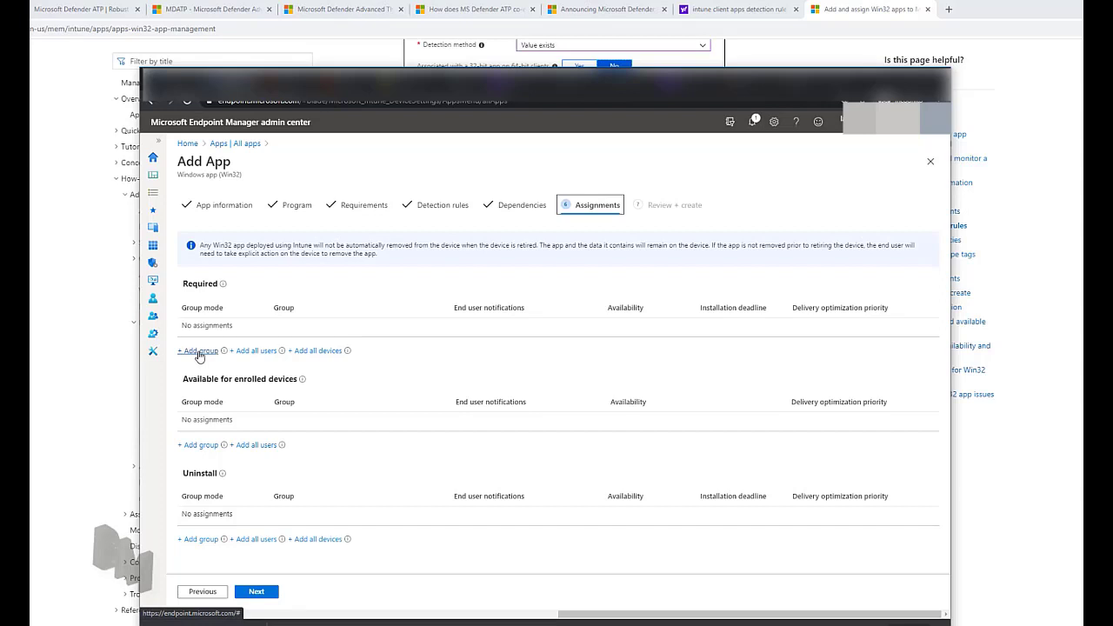
pyautogui.click(199, 356)
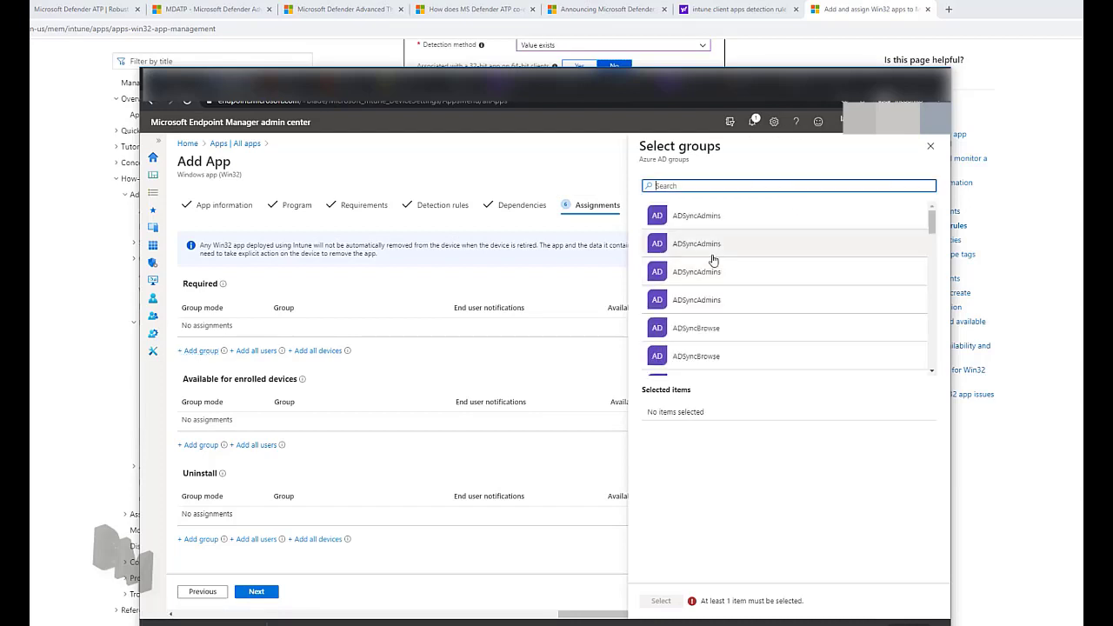
pyautogui.scroll(-3, 714, 262)
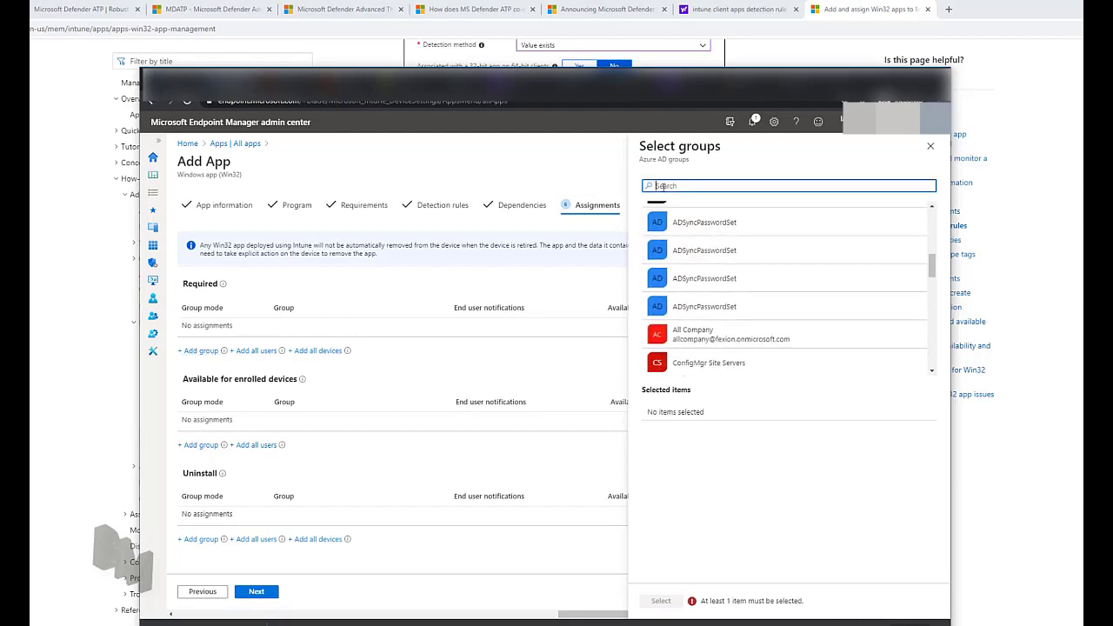
pyautogui.write('fexion')
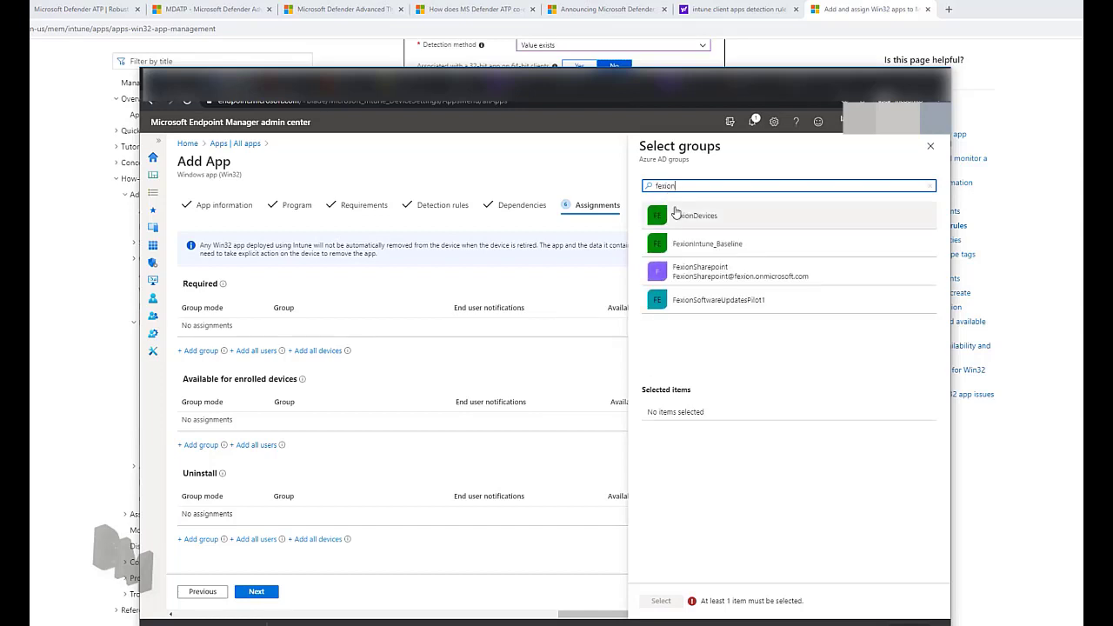
pyautogui.click(677, 214)
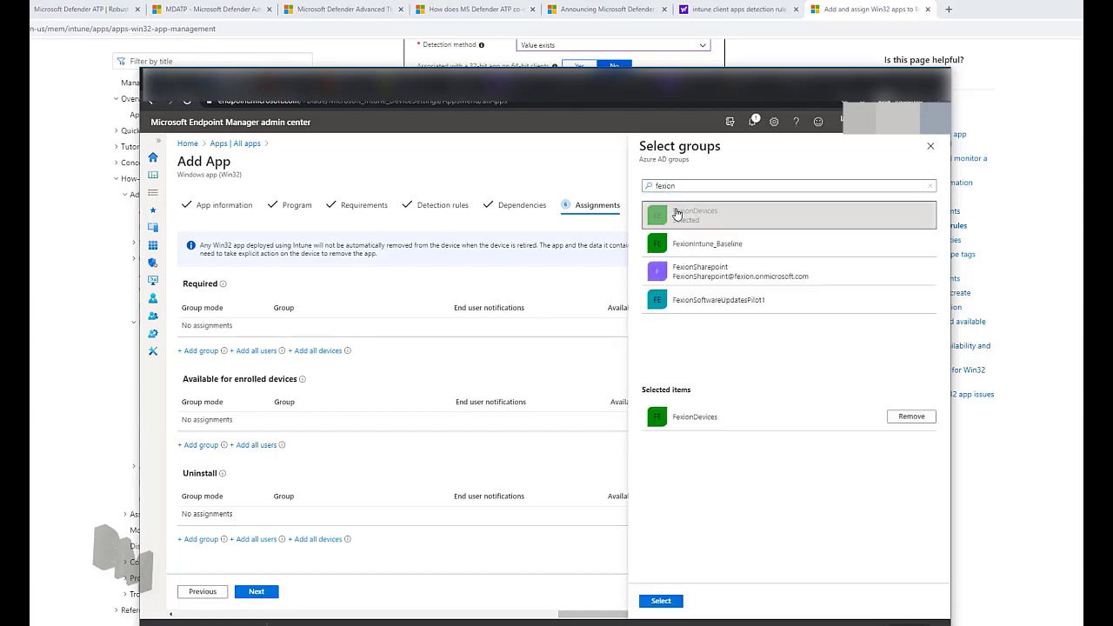
pyautogui.click(661, 601)
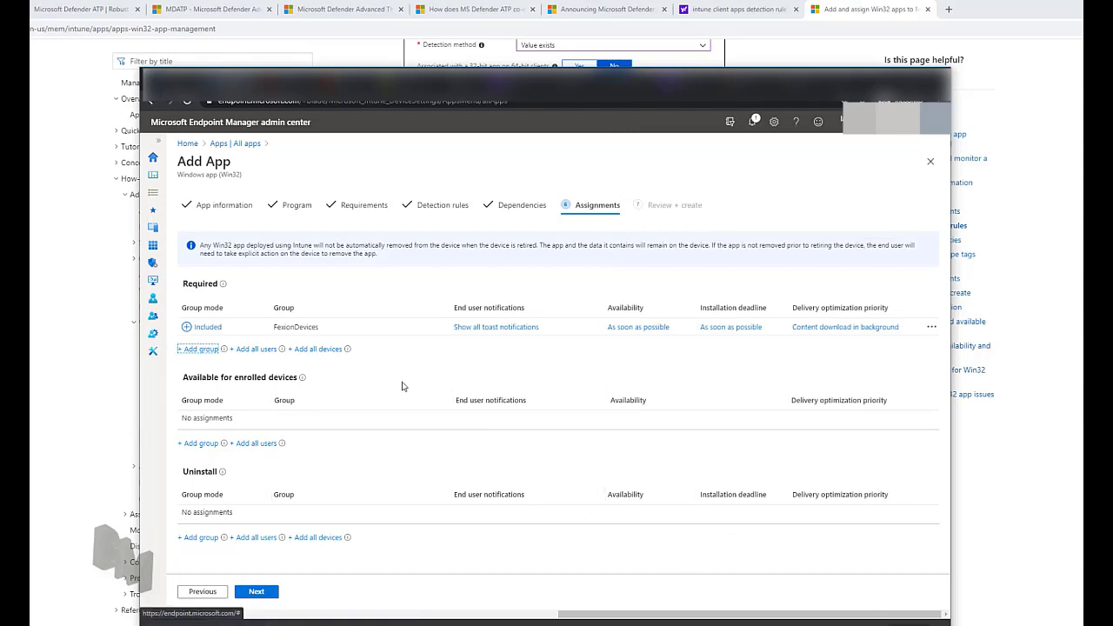
# Review the summary of app information, program, requirements, detection rules and assignments, and create the app
pyautogui.click(256, 592)
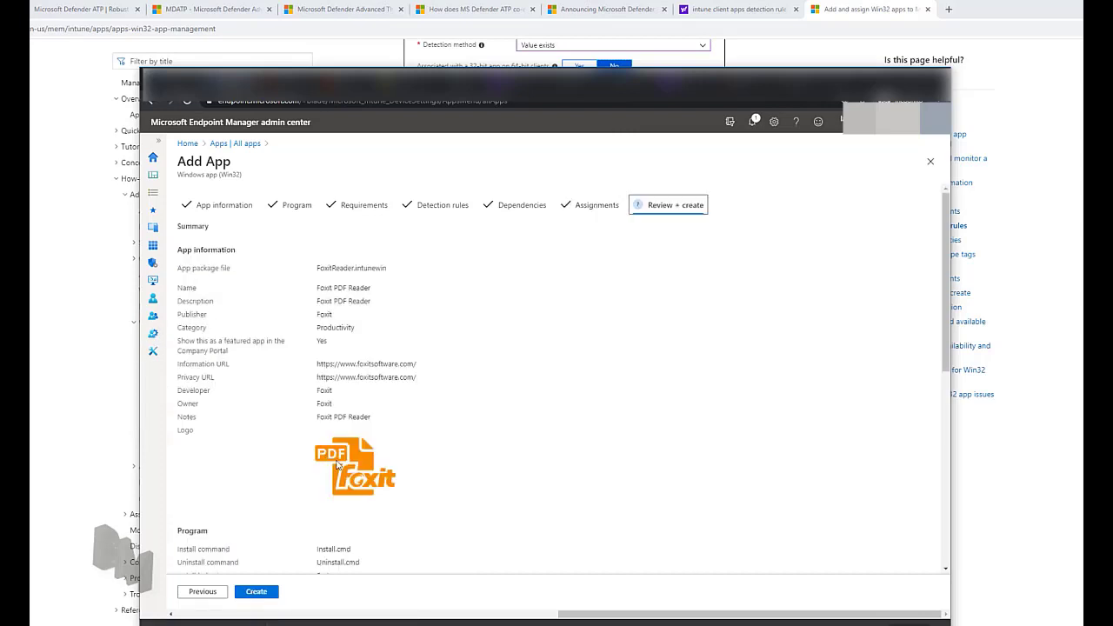
pyautogui.scroll(-3, 509, 460)
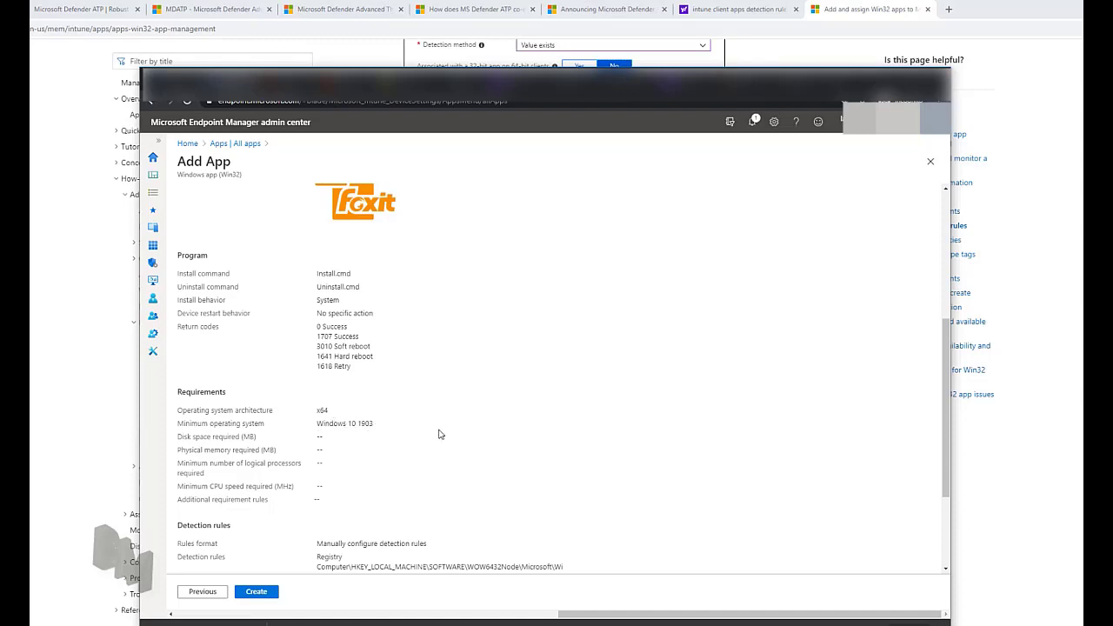
pyautogui.scroll(-2, 438, 434)
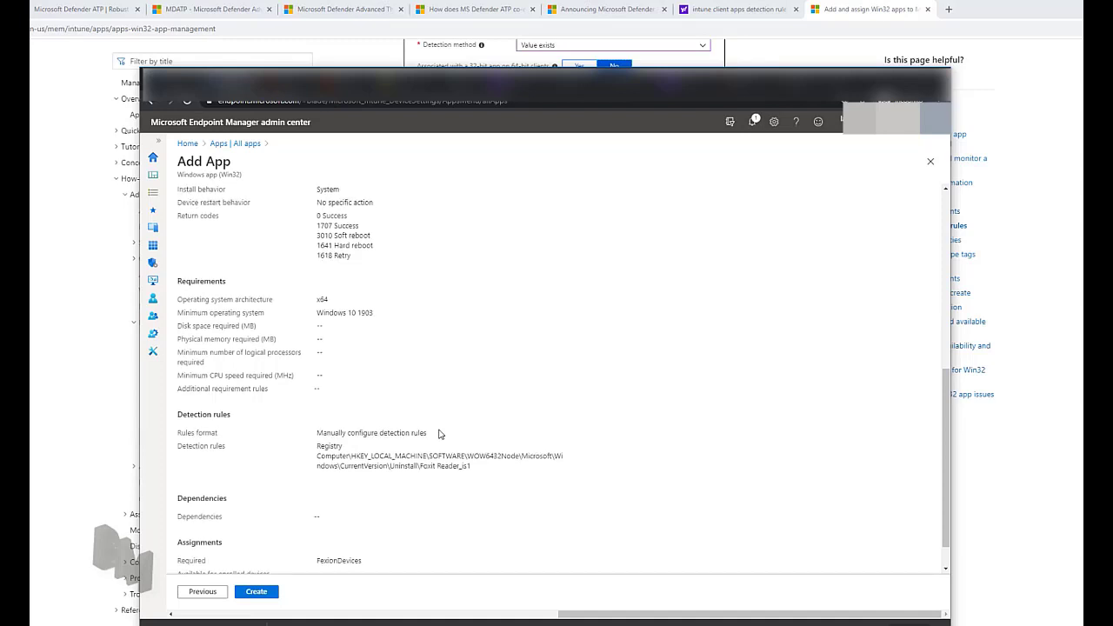
pyautogui.scroll(-1, 439, 433)
pyautogui.scroll(1, 440, 427)
pyautogui.scroll(-1, 439, 420)
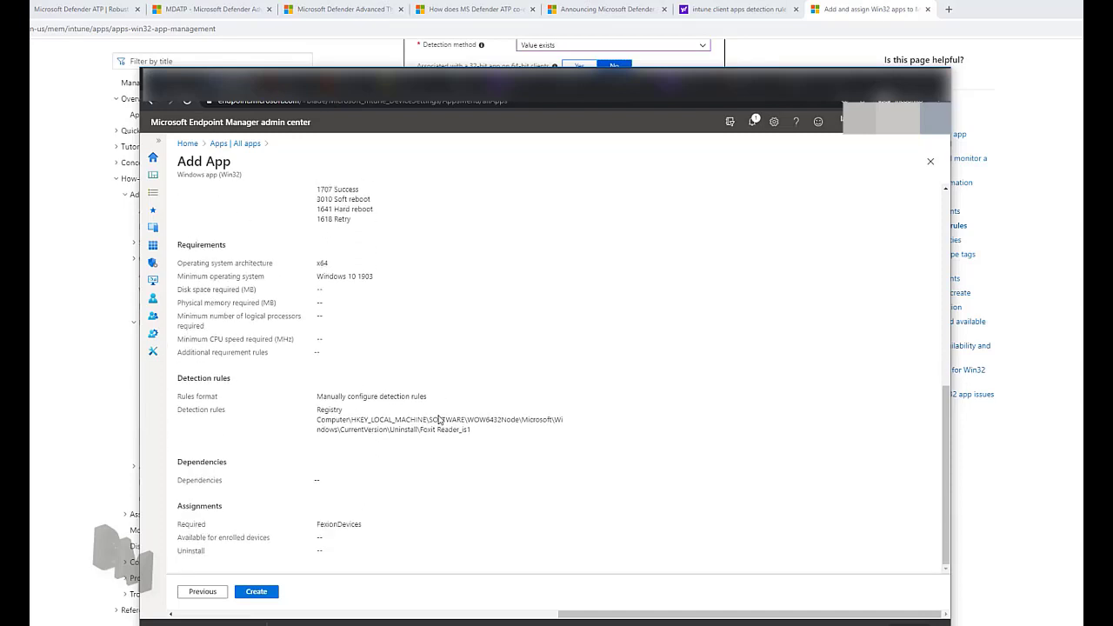
pyautogui.click(275, 593)
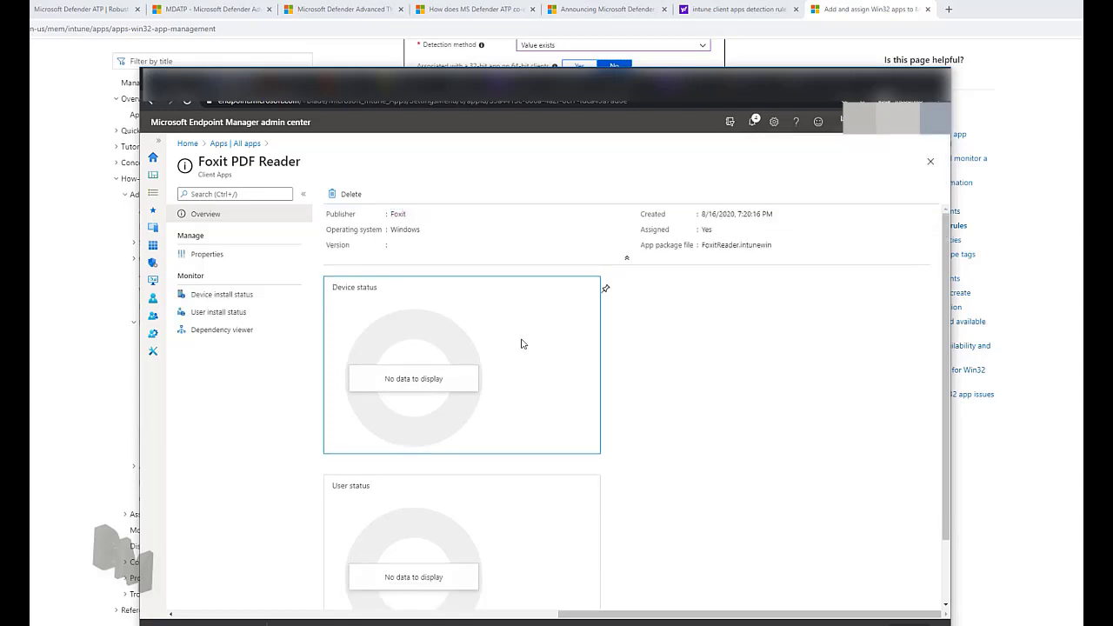
# Open the Foxit PDF Reader overview from the list of all apps to check its device and user status
pyautogui.click(237, 297)
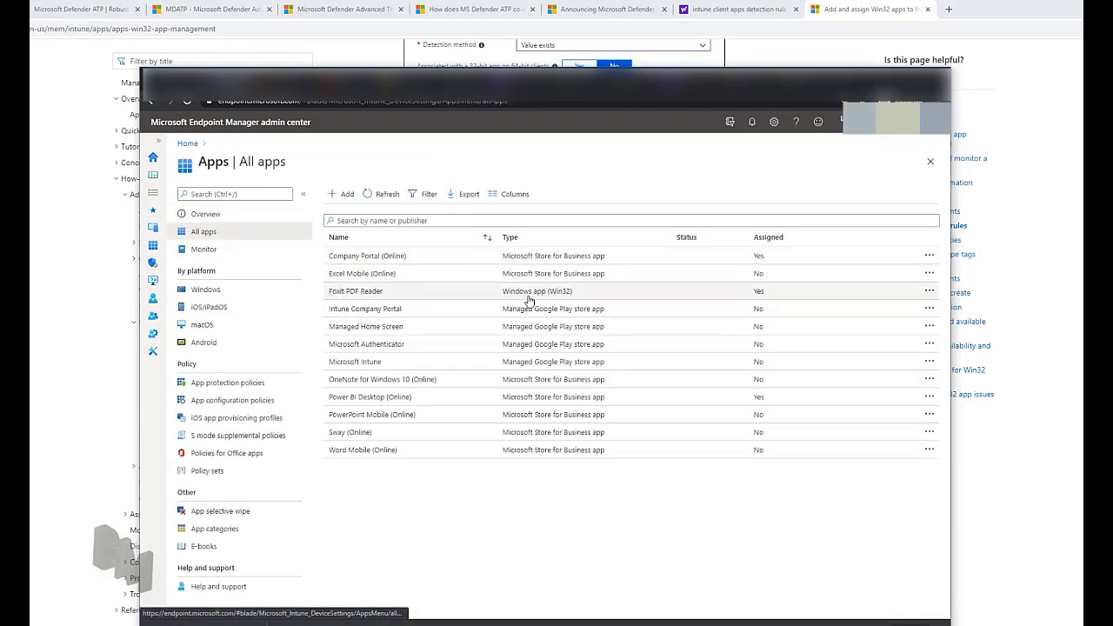
pyautogui.click(529, 297)
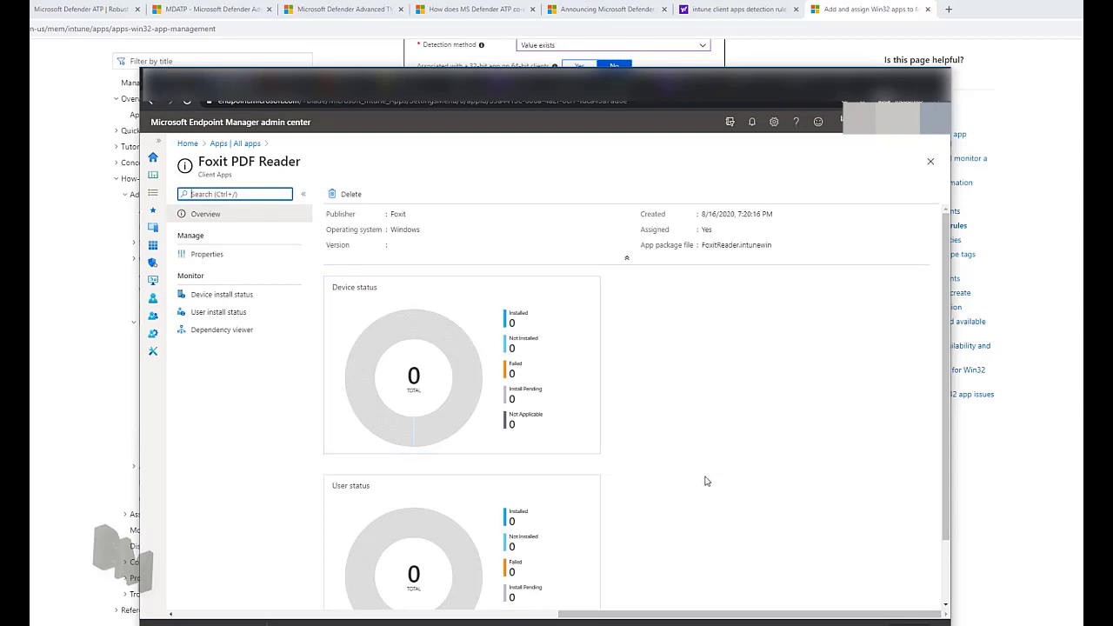
# Open the device FEXION184 from all devices and check the installation status of its managed apps
pyautogui.click(154, 228)
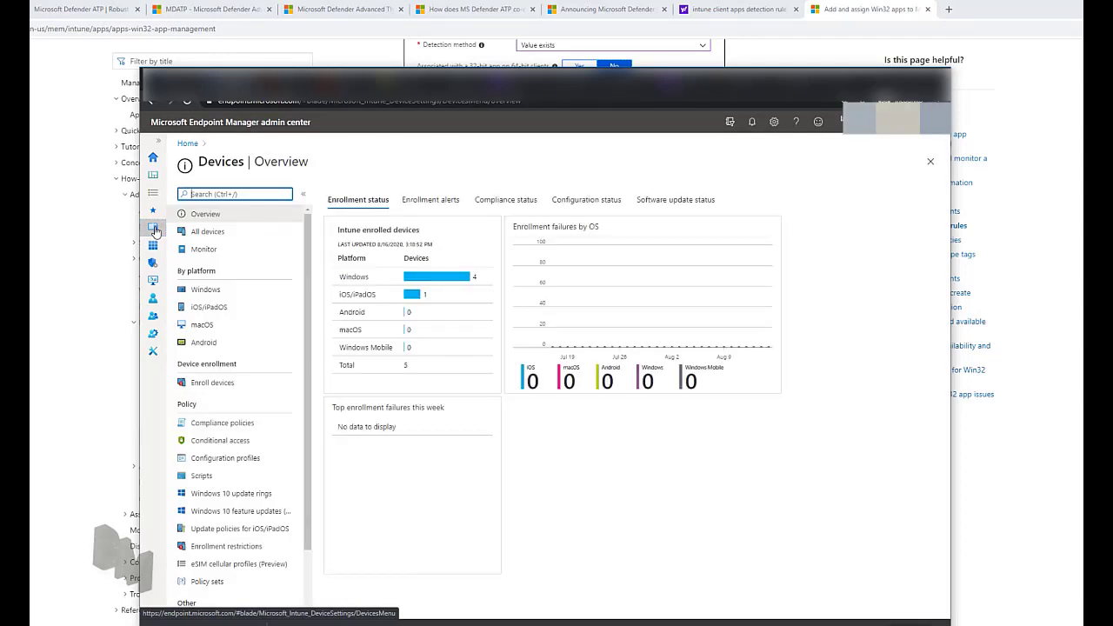
pyautogui.click(198, 233)
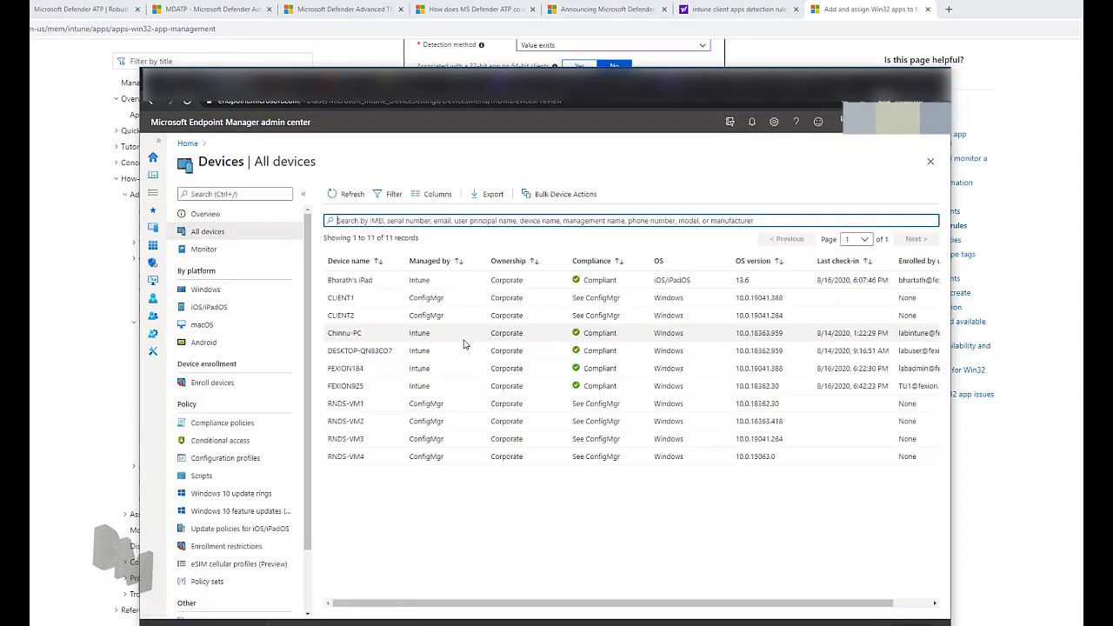
pyautogui.click(365, 368)
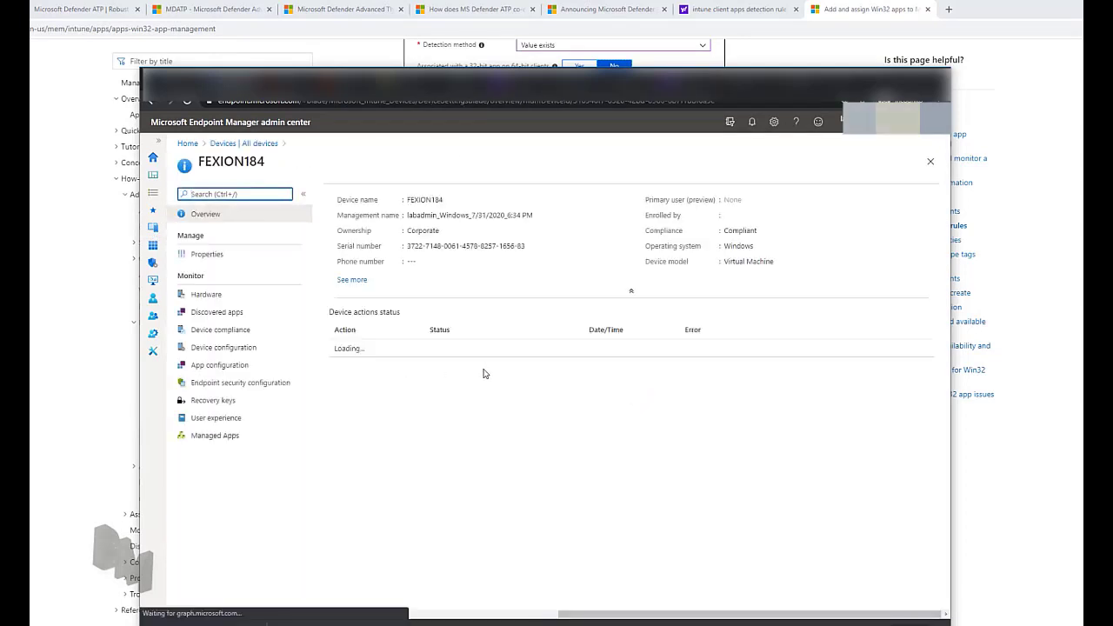
pyautogui.click(256, 437)
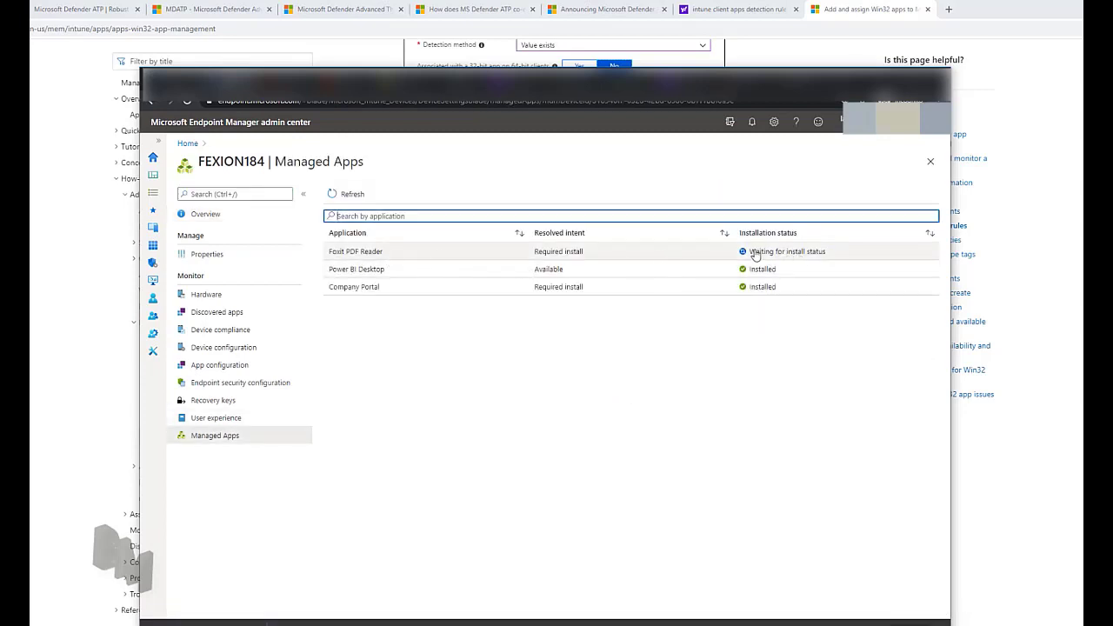
# Return to the overview of FEXION184 and sync the device with Intune
pyautogui.click(206, 220)
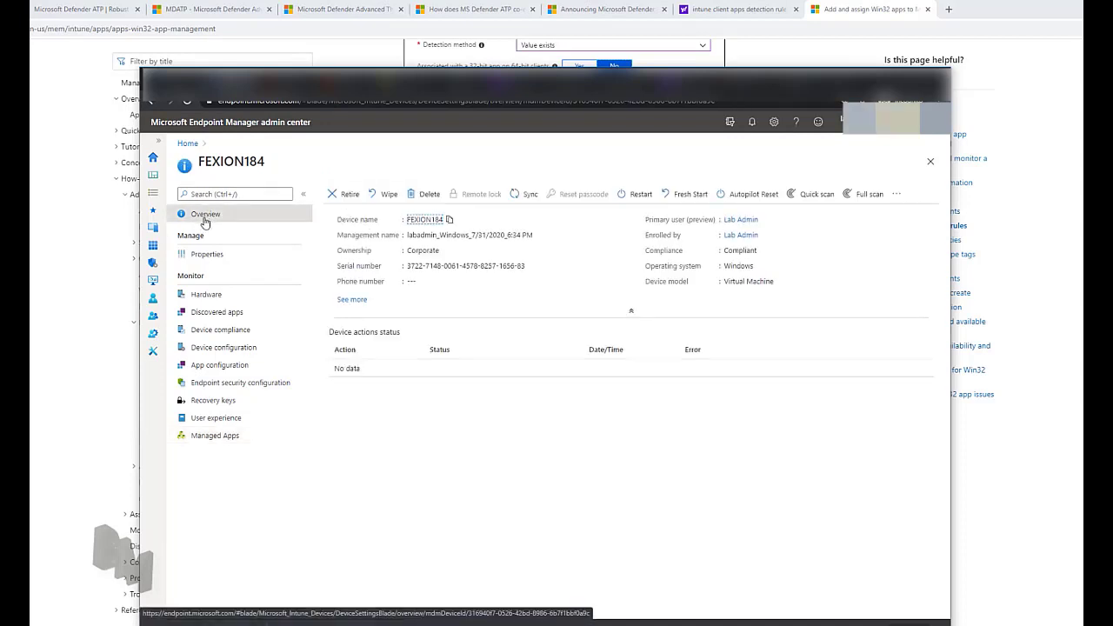
pyautogui.click(526, 194)
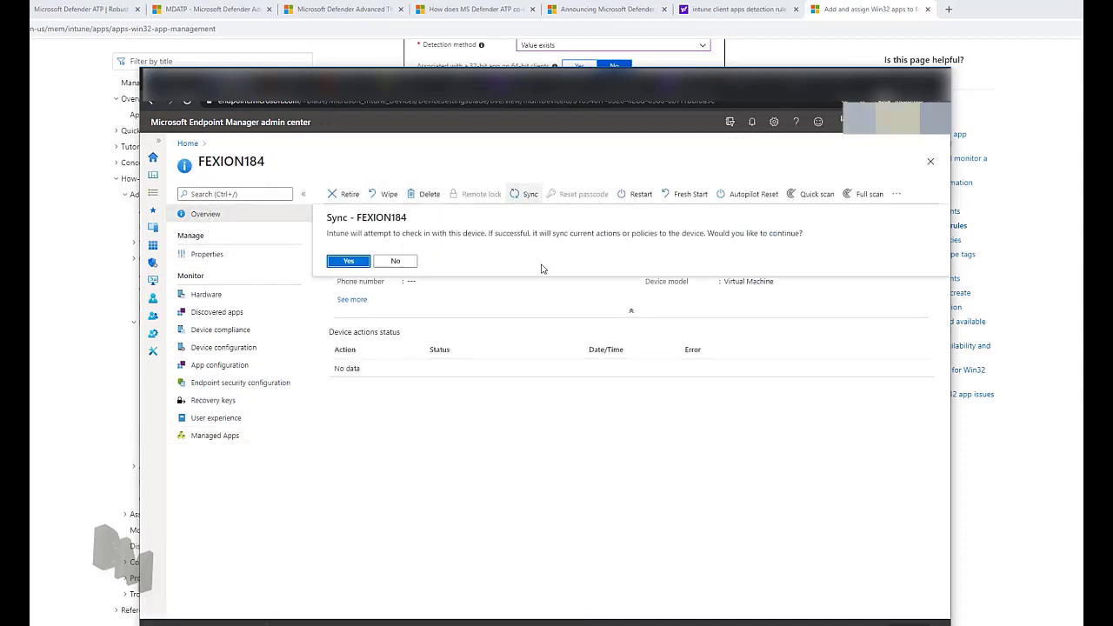
pyautogui.click(351, 261)
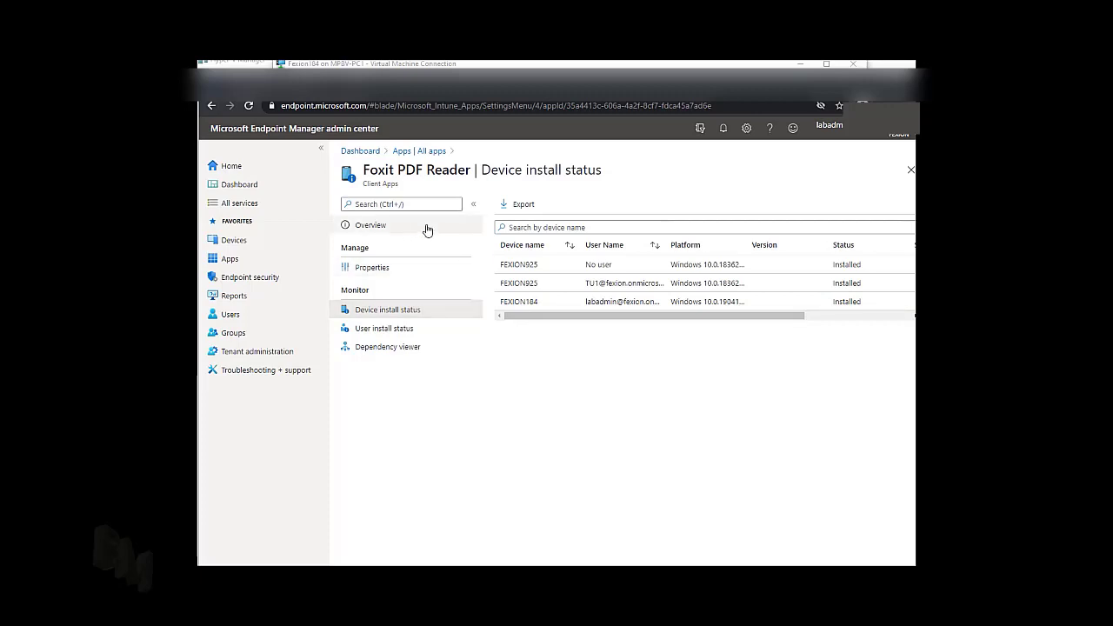
# Switch to the Fexion184 virtual machine to check whether Foxit Reader is installed
pyautogui.click(446, 64)
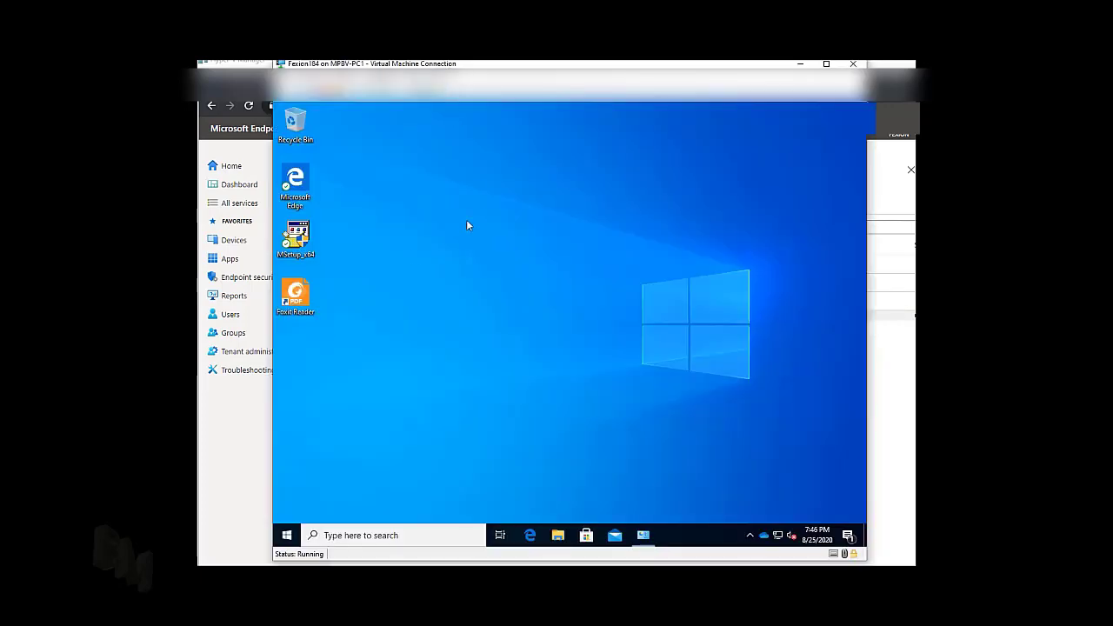